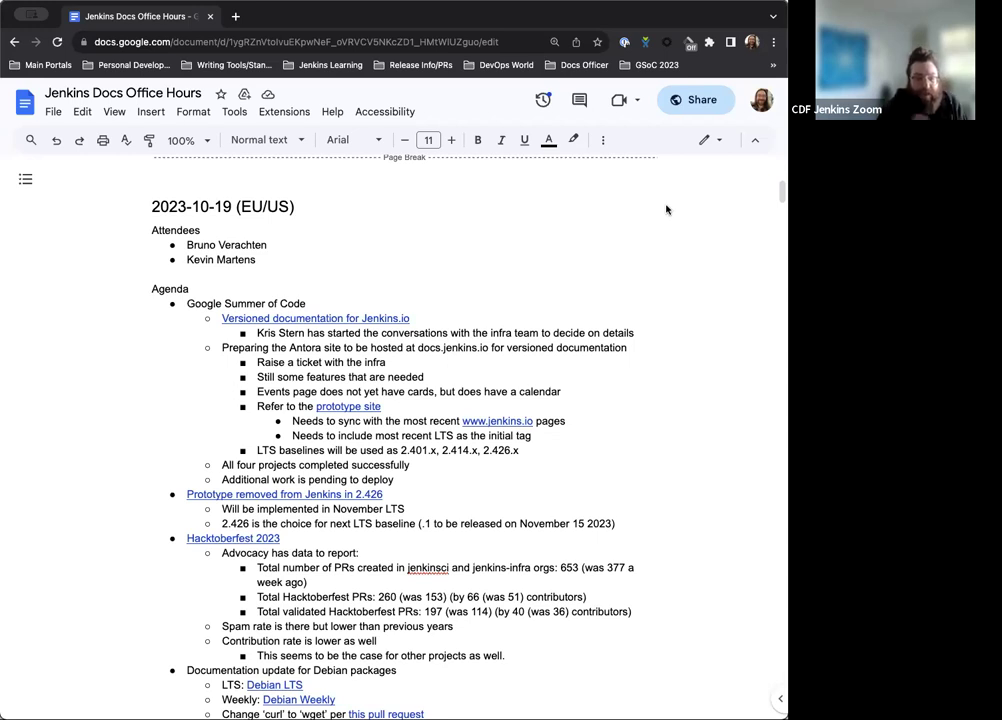
Review the 2023-10-19 meeting agenda from the Google Summer of Code items through the Hacktoberfest 2023 section
{"action": "scroll", "coordinate": [666, 209], "scroll_direction": "down", "scroll_amount": 3}
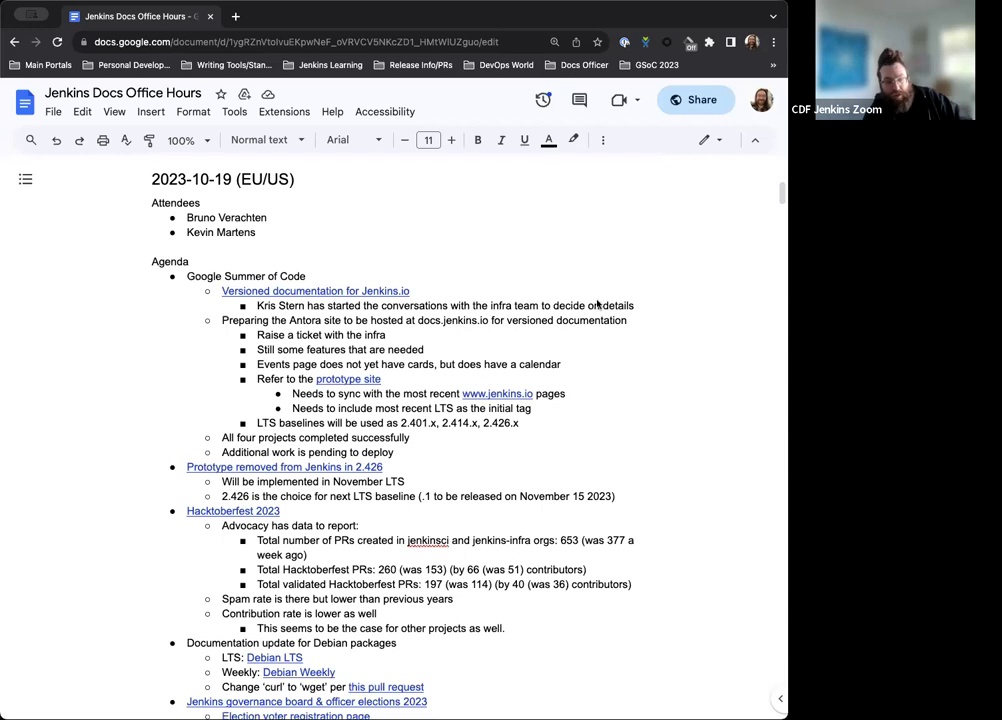
{"action": "scroll", "coordinate": [597, 304], "scroll_direction": "down", "scroll_amount": 3}
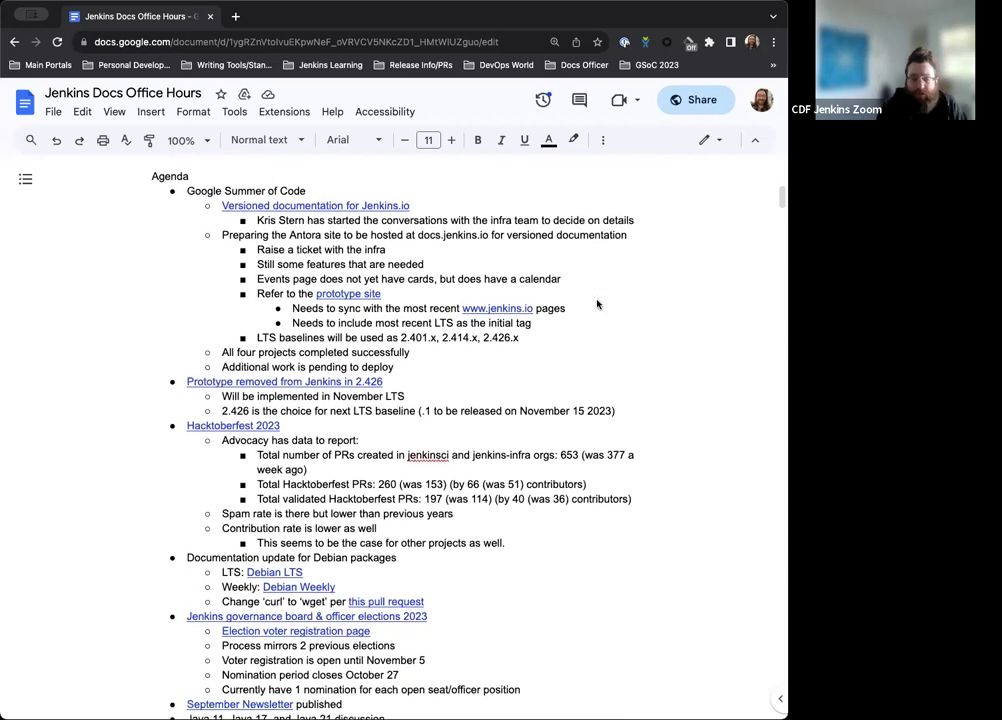
{"action": "scroll", "coordinate": [597, 304], "scroll_direction": "down", "scroll_amount": 1}
{"action": "scroll", "coordinate": [597, 304], "scroll_direction": "down", "scroll_amount": 1}
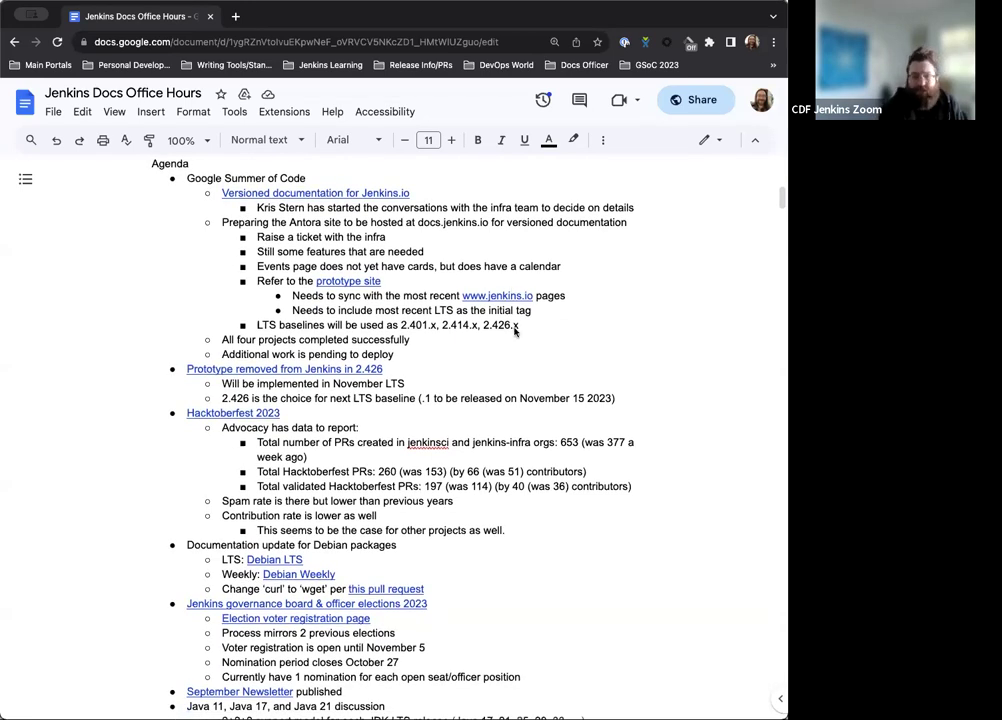
{"action": "scroll", "coordinate": [420, 324], "scroll_direction": "down", "scroll_amount": 2}
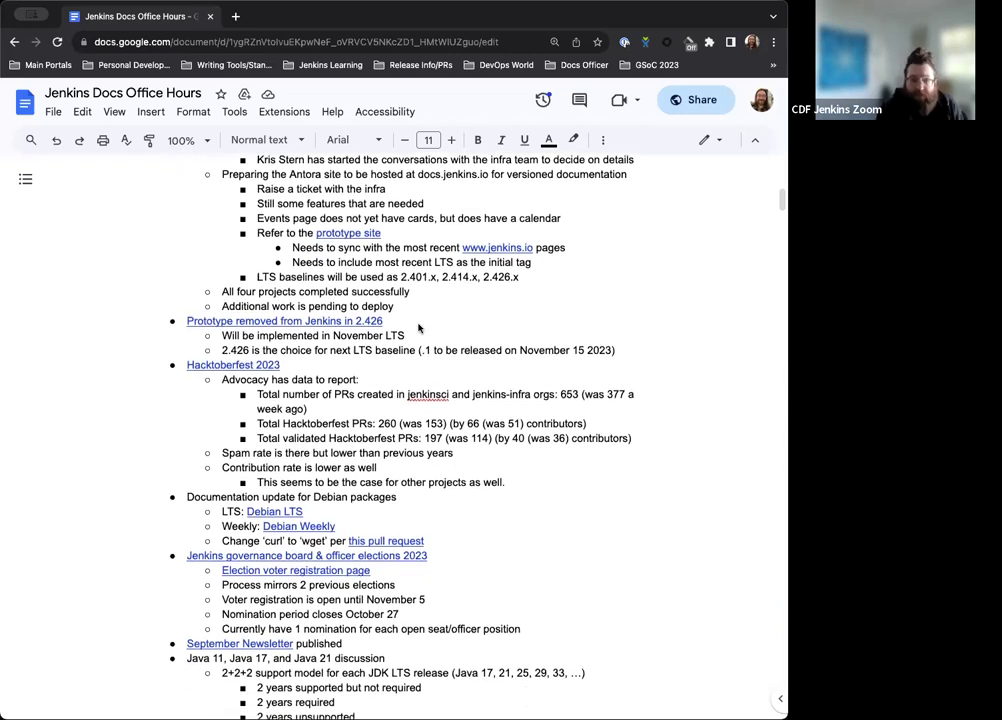
{"action": "scroll", "coordinate": [419, 327], "scroll_direction": "down", "scroll_amount": 1}
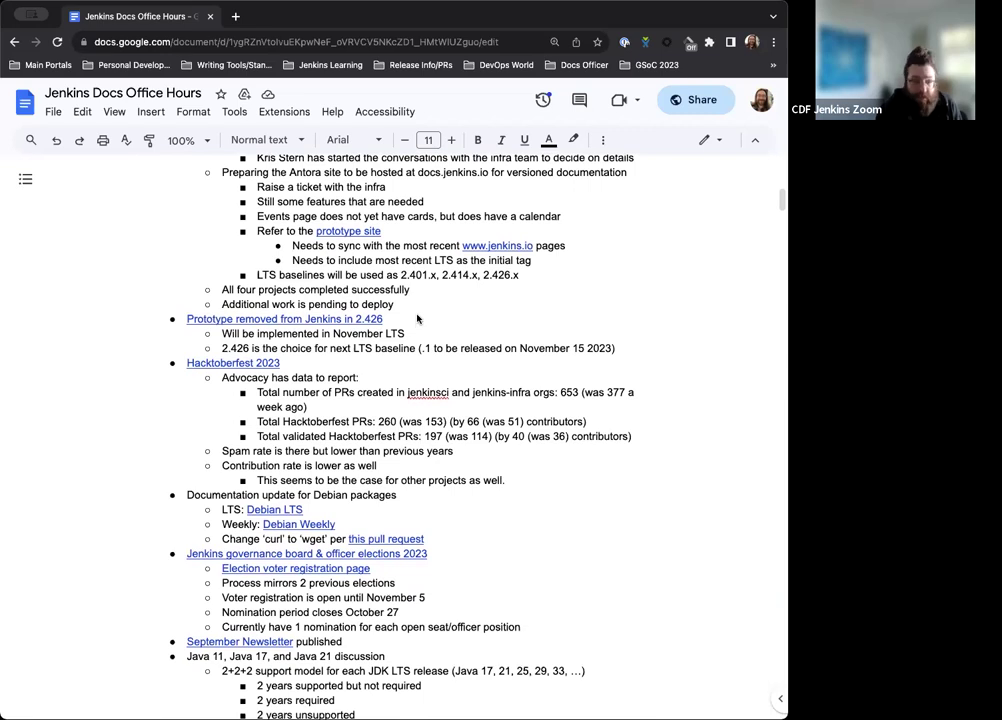
{"action": "scroll", "coordinate": [418, 320], "scroll_direction": "down", "scroll_amount": 1}
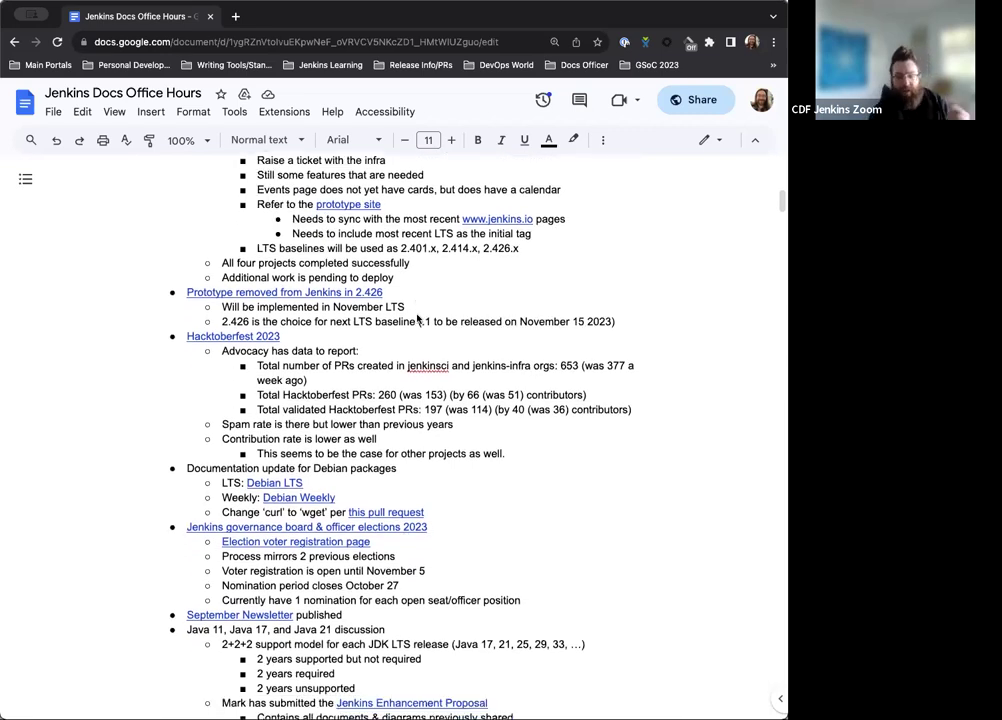
{"action": "scroll", "coordinate": [418, 318], "scroll_direction": "down", "scroll_amount": 3}
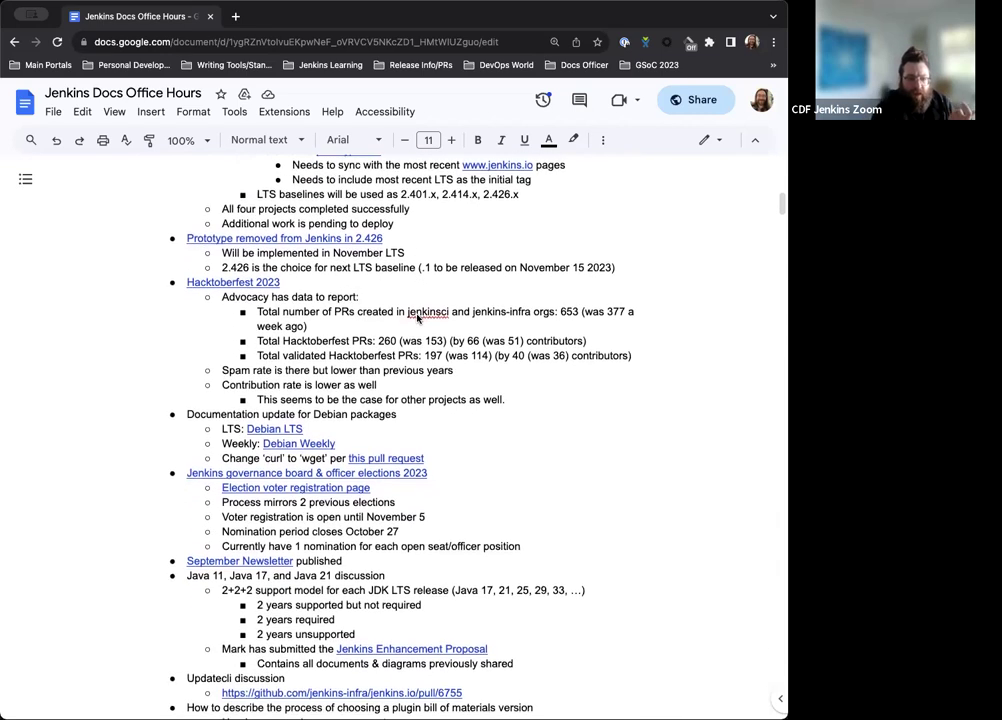
{"action": "scroll", "coordinate": [418, 318], "scroll_direction": "down", "scroll_amount": 1}
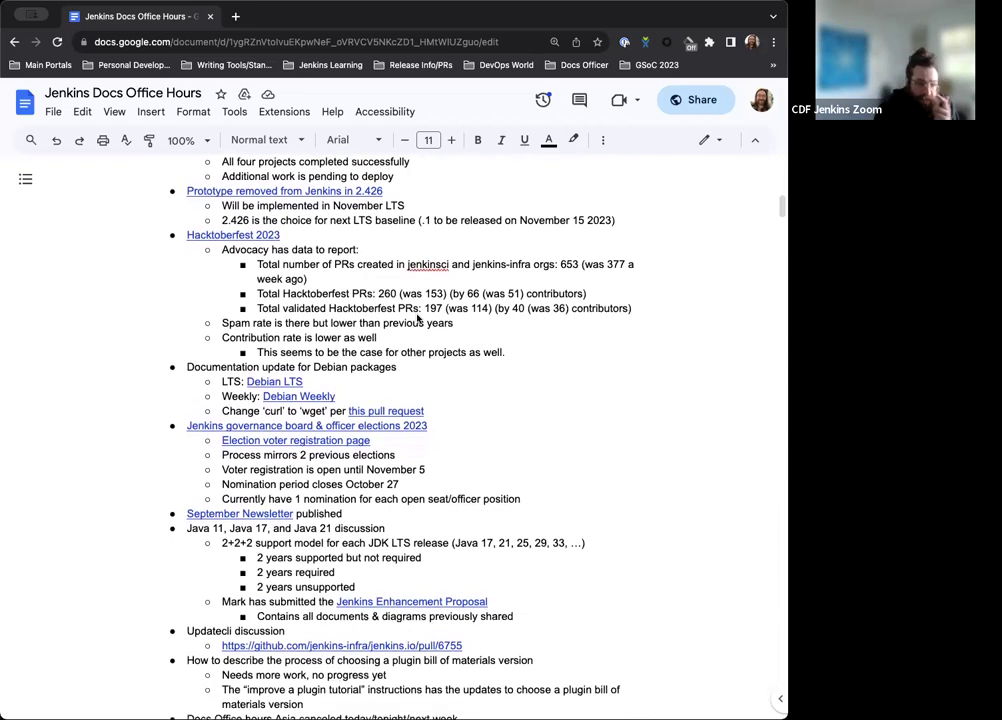
{"action": "scroll", "coordinate": [418, 318], "scroll_direction": "down", "scroll_amount": 2}
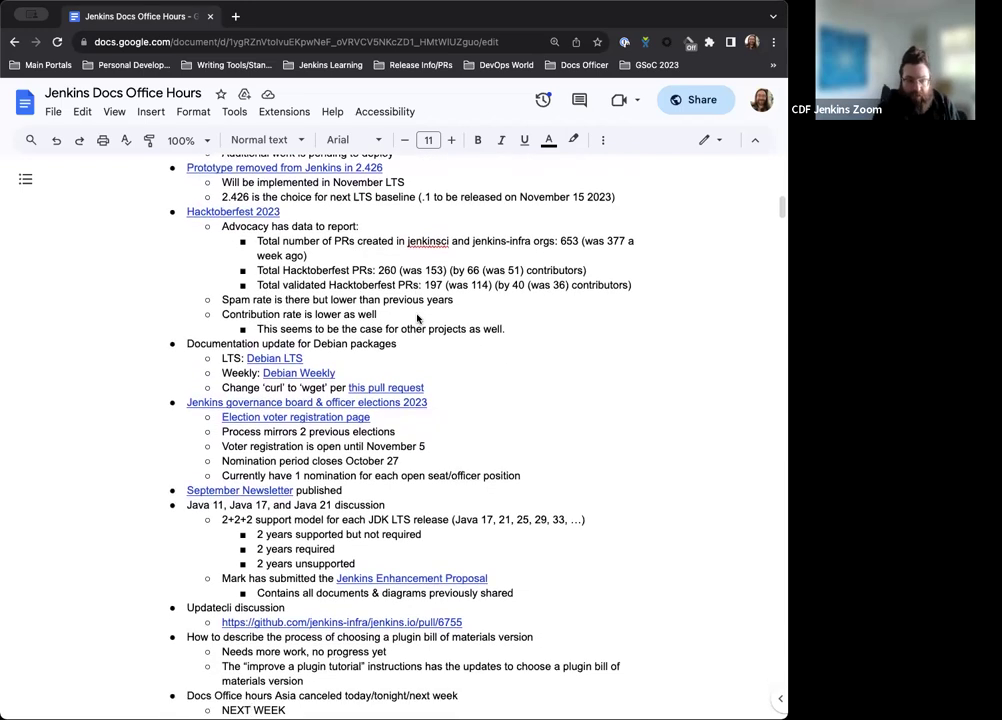
{"action": "scroll", "coordinate": [418, 318], "scroll_direction": "down", "scroll_amount": 1}
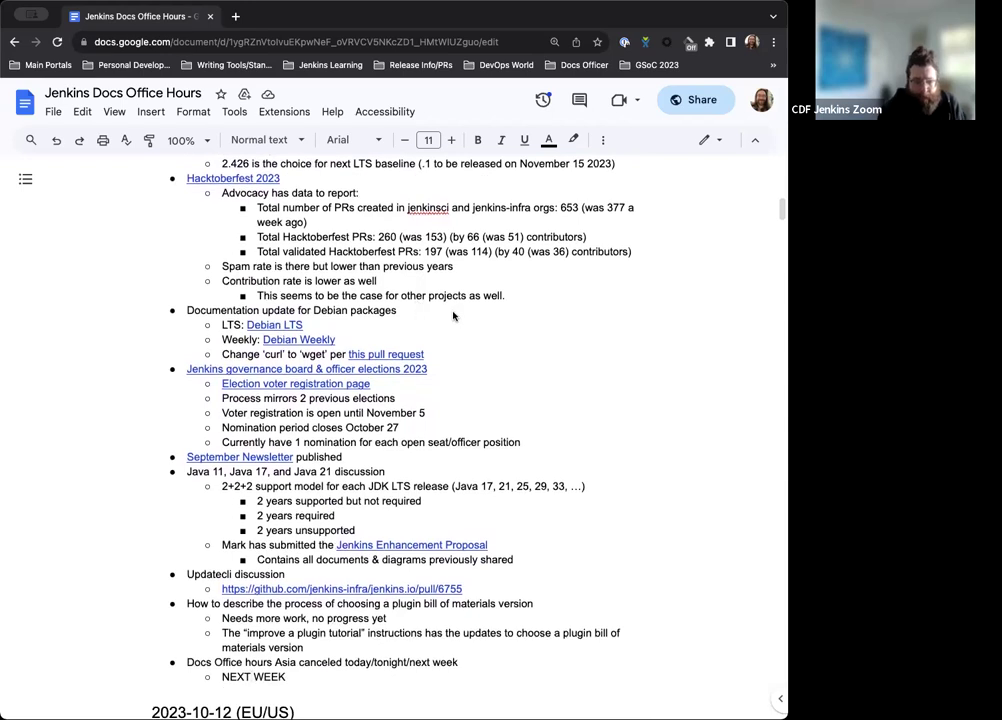
Review the agenda items from the Debian packages documentation update through the Java 11, 17 and 21 discussion
{"action": "scroll", "coordinate": [453, 316], "scroll_direction": "down", "scroll_amount": 1}
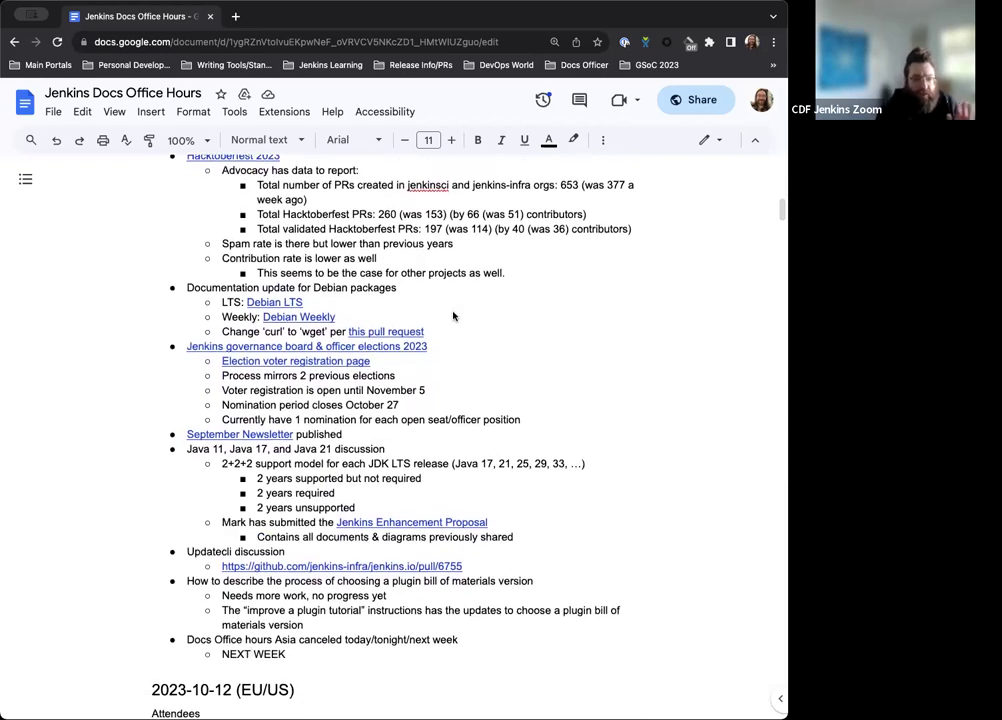
{"action": "scroll", "coordinate": [377, 314], "scroll_direction": "down", "scroll_amount": 1}
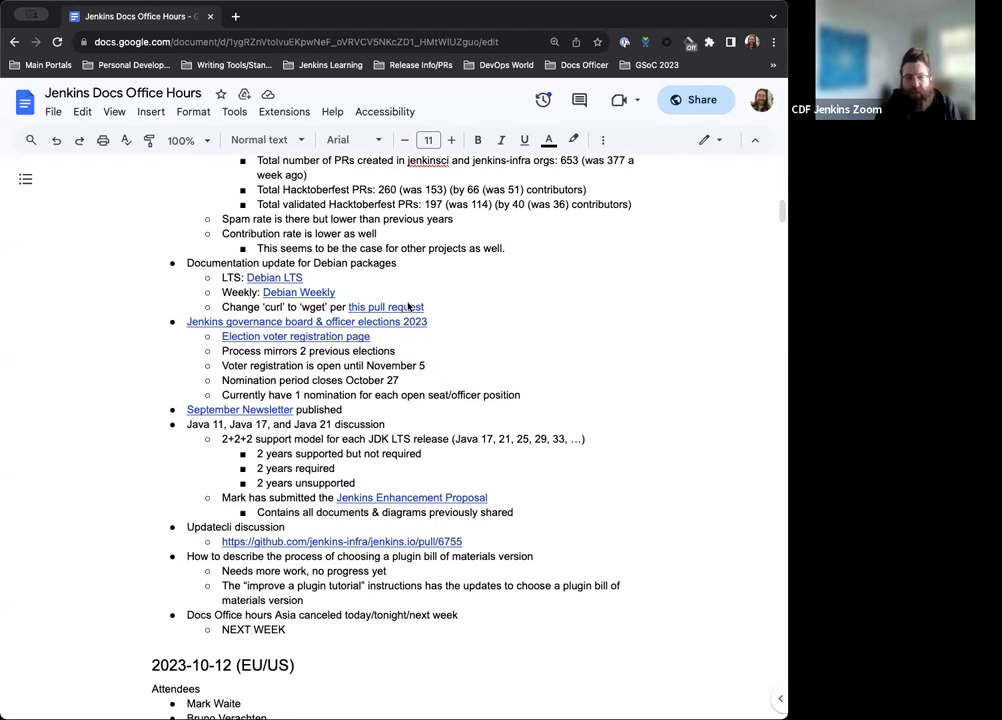
{"action": "scroll", "coordinate": [462, 301], "scroll_direction": "down", "scroll_amount": 1}
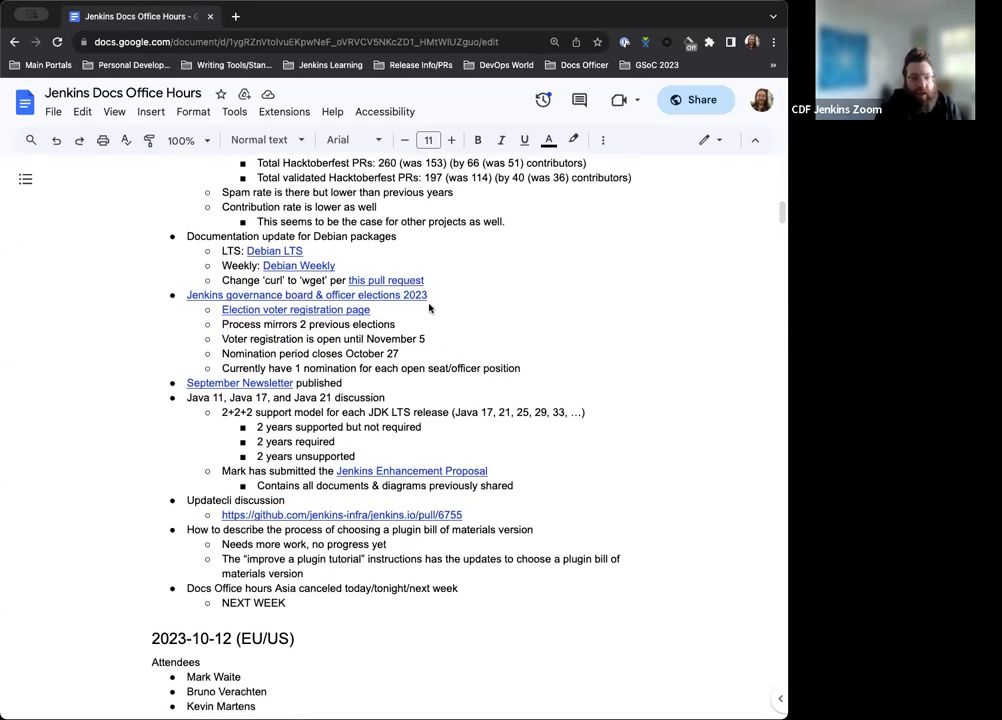
{"action": "scroll", "coordinate": [430, 300], "scroll_direction": "down", "scroll_amount": 1}
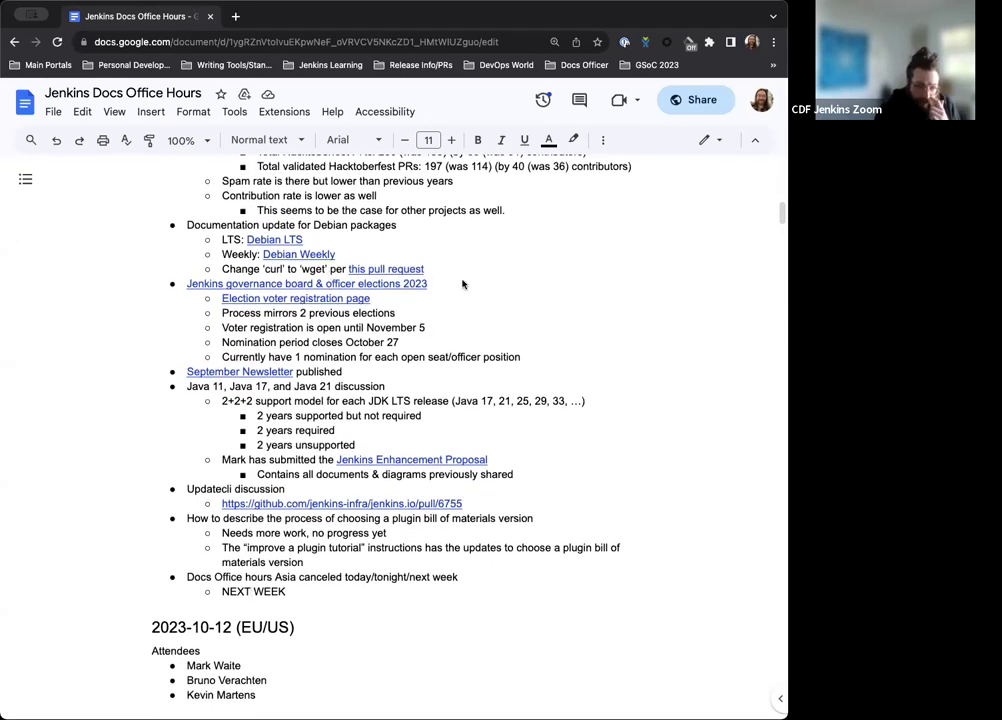
{"action": "scroll", "coordinate": [490, 300], "scroll_direction": "down", "scroll_amount": 1}
{"action": "scroll", "coordinate": [501, 305], "scroll_direction": "down", "scroll_amount": 1}
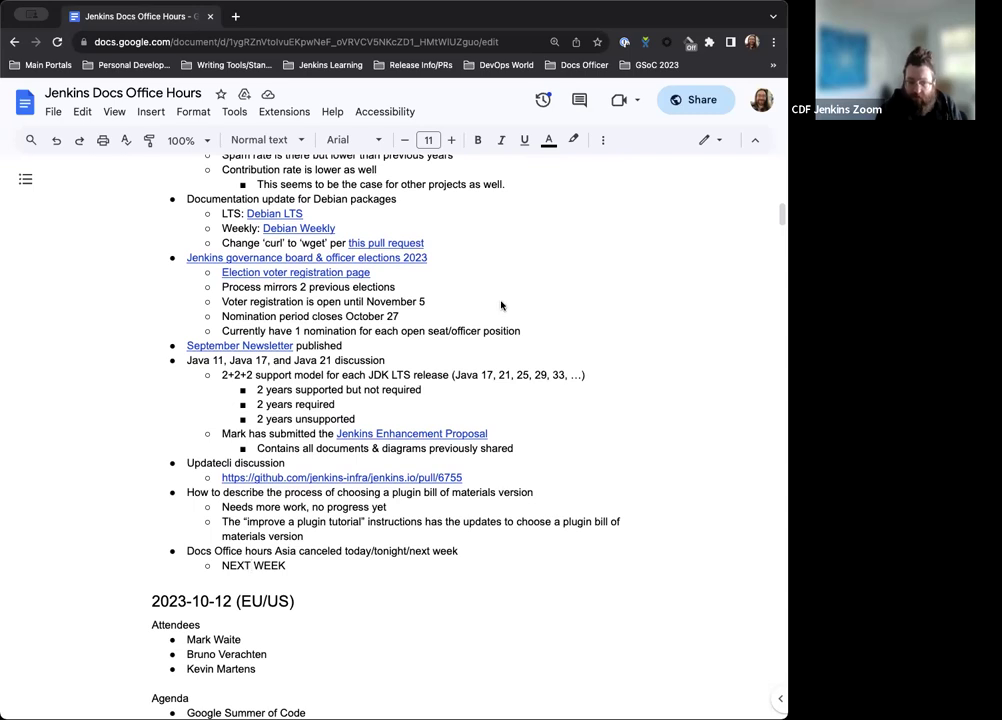
{"action": "scroll", "coordinate": [480, 308], "scroll_direction": "down", "scroll_amount": 2}
{"action": "scroll", "coordinate": [480, 308], "scroll_direction": "down", "scroll_amount": 2}
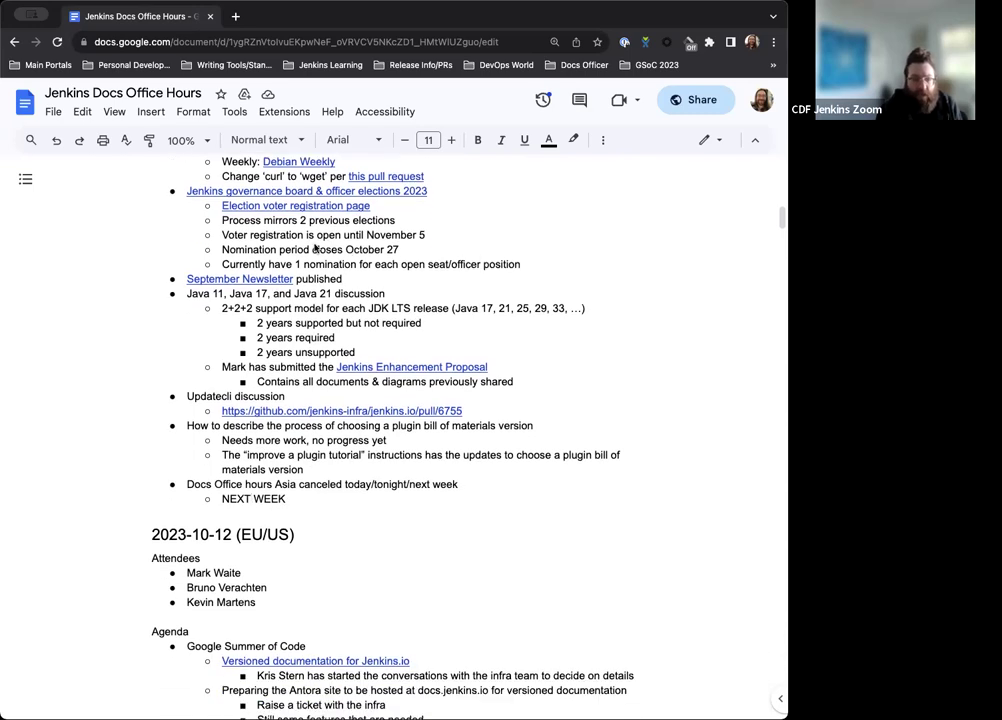
{"action": "scroll", "coordinate": [405, 324], "scroll_direction": "down", "scroll_amount": 2}
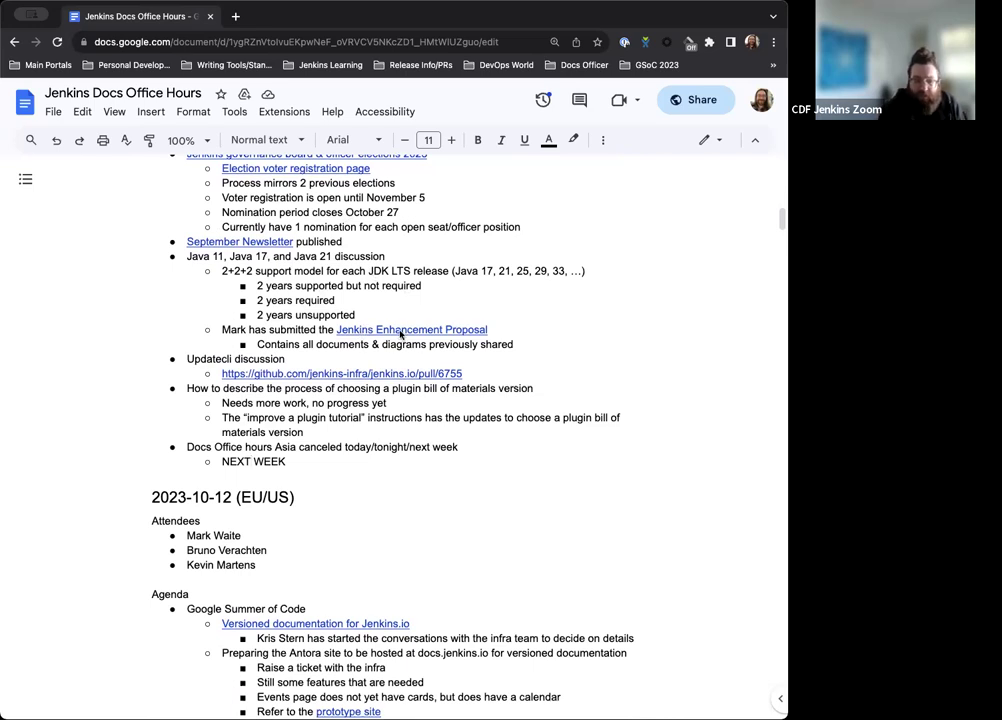
{"action": "scroll", "coordinate": [275, 325], "scroll_direction": "down", "scroll_amount": 3}
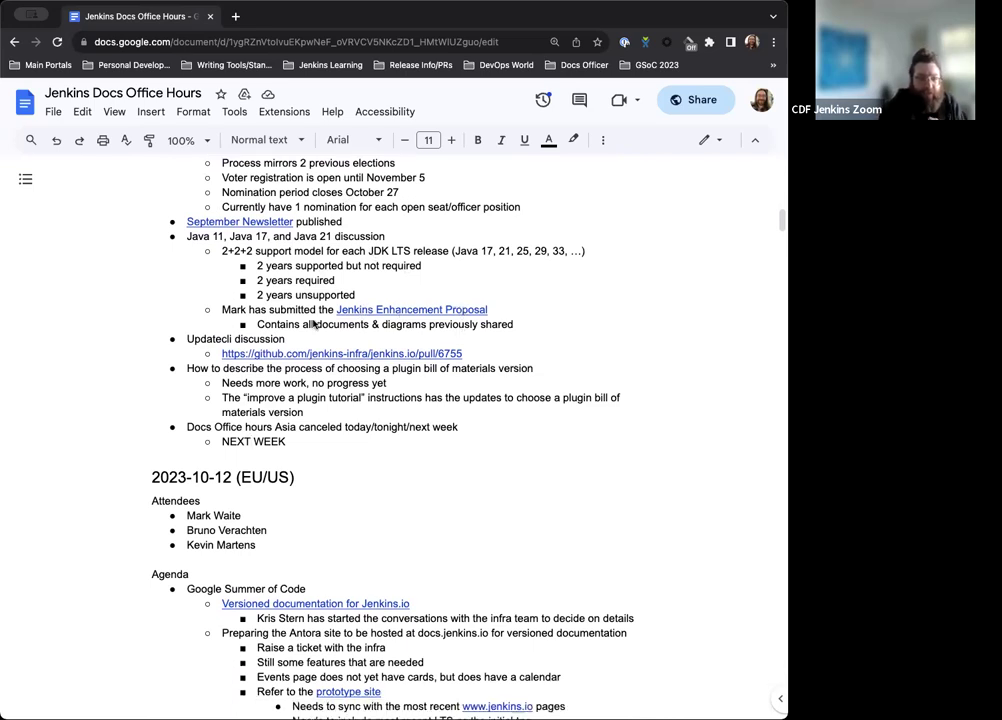
Delete the 2023-10-19 agenda item about choosing a plugin bill of materials version, including its two sub-points
{"action": "scroll", "coordinate": [275, 325], "scroll_direction": "down", "scroll_amount": 1}
{"action": "scroll", "coordinate": [247, 306], "scroll_direction": "down", "scroll_amount": 1}
{"action": "scroll", "coordinate": [247, 306], "scroll_direction": "down", "scroll_amount": 1}
{"action": "scroll", "coordinate": [230, 300], "scroll_direction": "down", "scroll_amount": 1}
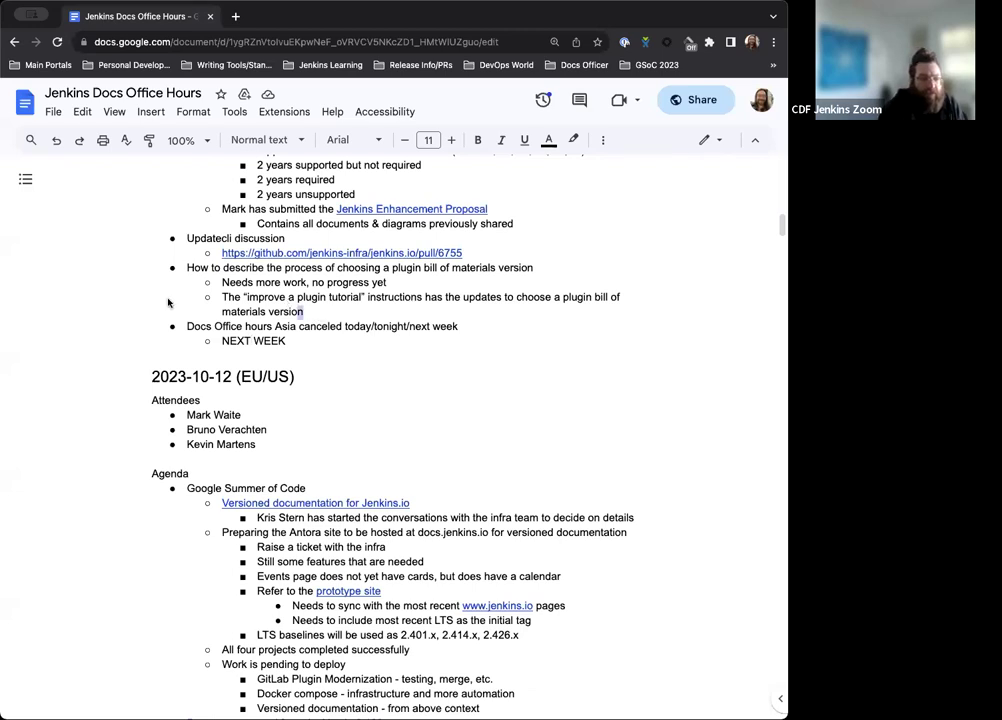
{"action": "left_click", "coordinate": [72, 271], "text": "shift"}
{"action": "key", "text": "BackSpace"}
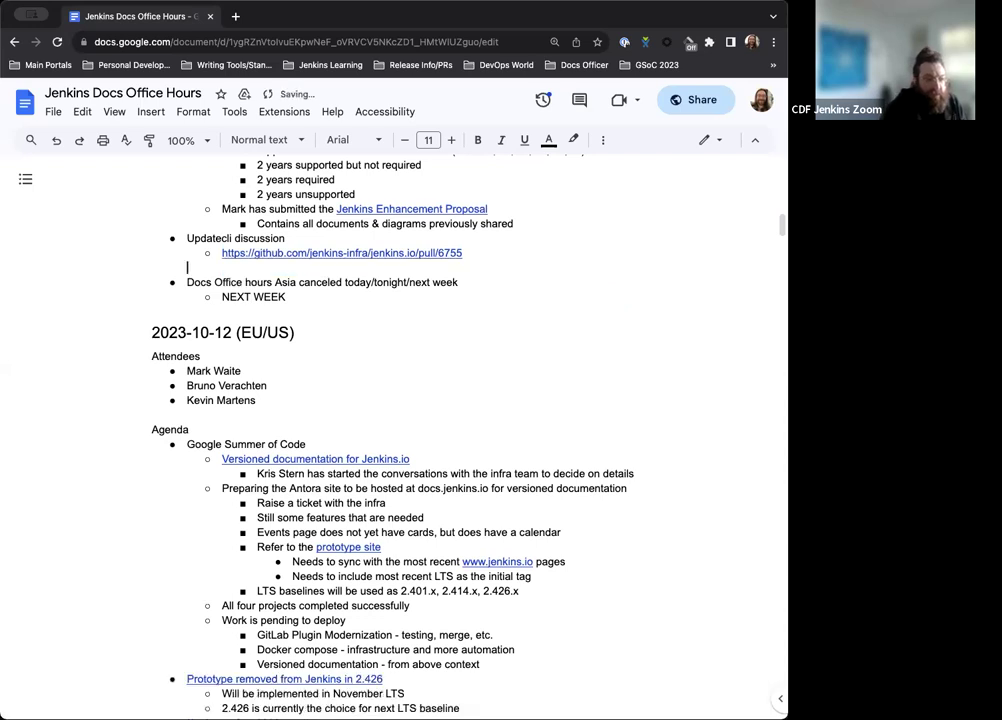
Return to the start of the 2023-10-19 notes and review the Google Summer of Code items on versioned documentation
{"action": "scroll", "coordinate": [452, 387], "scroll_direction": "up", "scroll_amount": 5}
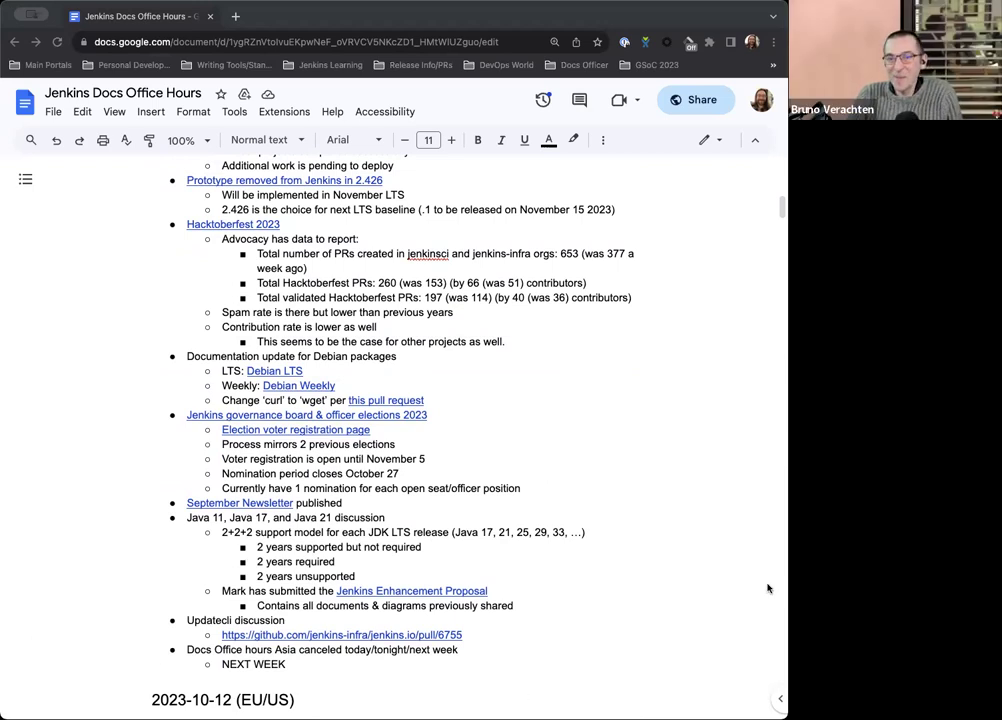
{"action": "scroll", "coordinate": [767, 588], "scroll_direction": "up", "scroll_amount": 1}
{"action": "scroll", "coordinate": [767, 588], "scroll_direction": "up", "scroll_amount": 4}
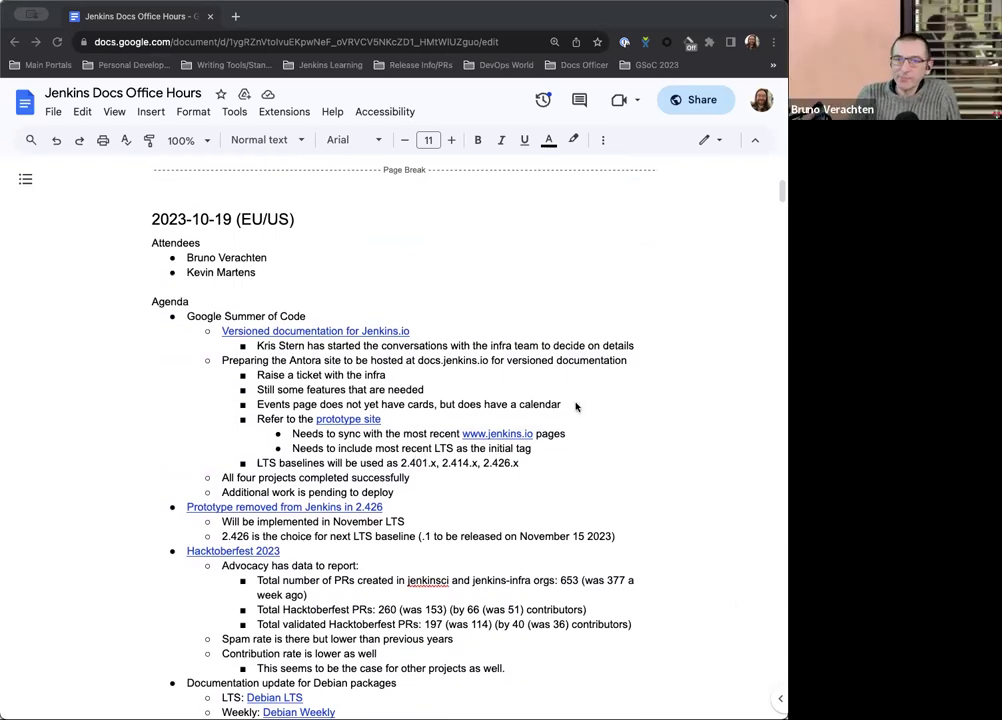
{"action": "scroll", "coordinate": [576, 406], "scroll_direction": "down", "scroll_amount": 1}
{"action": "scroll", "coordinate": [350, 408], "scroll_direction": "down", "scroll_amount": 1}
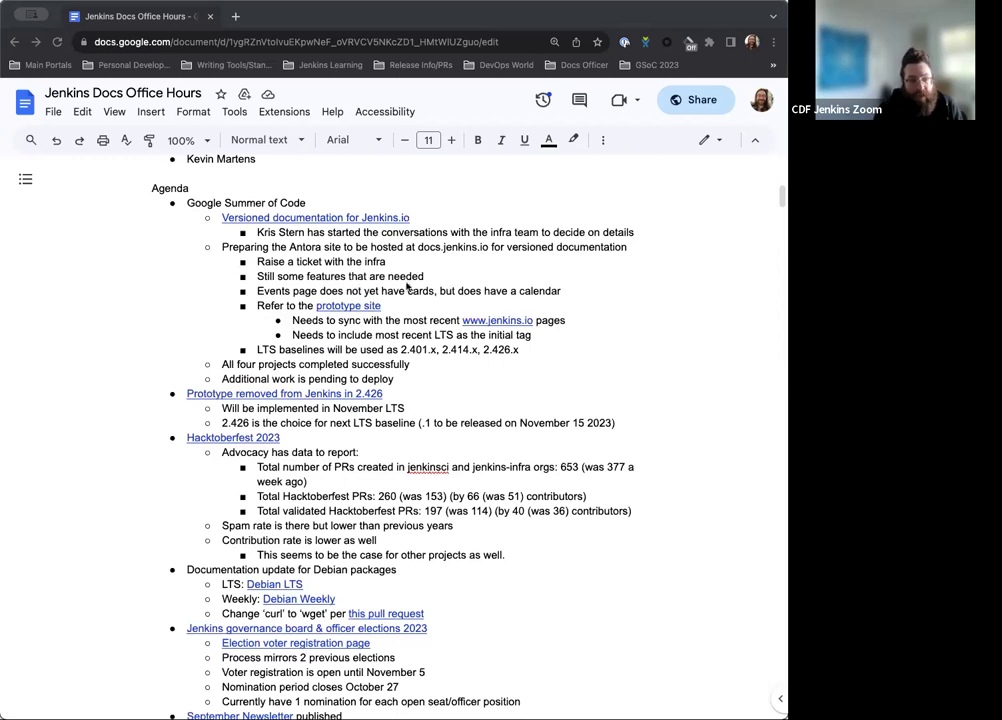
{"action": "scroll", "coordinate": [567, 287], "scroll_direction": "down", "scroll_amount": 1}
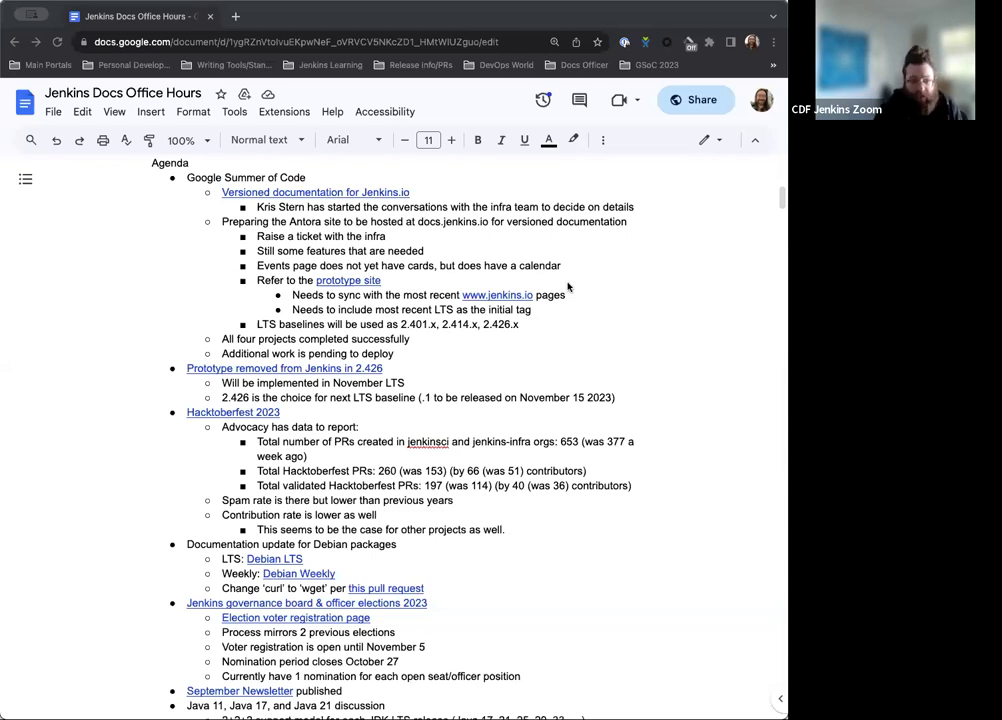
{"action": "scroll", "coordinate": [568, 287], "scroll_direction": "down", "scroll_amount": 1}
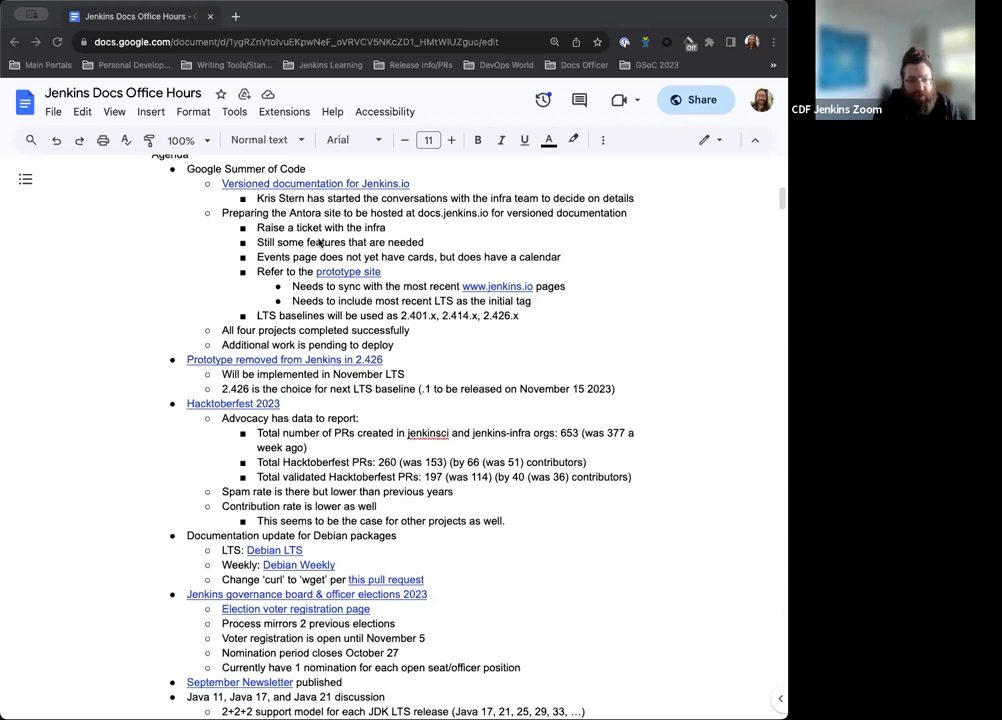
{"action": "scroll", "coordinate": [277, 202], "scroll_direction": "down", "scroll_amount": 1}
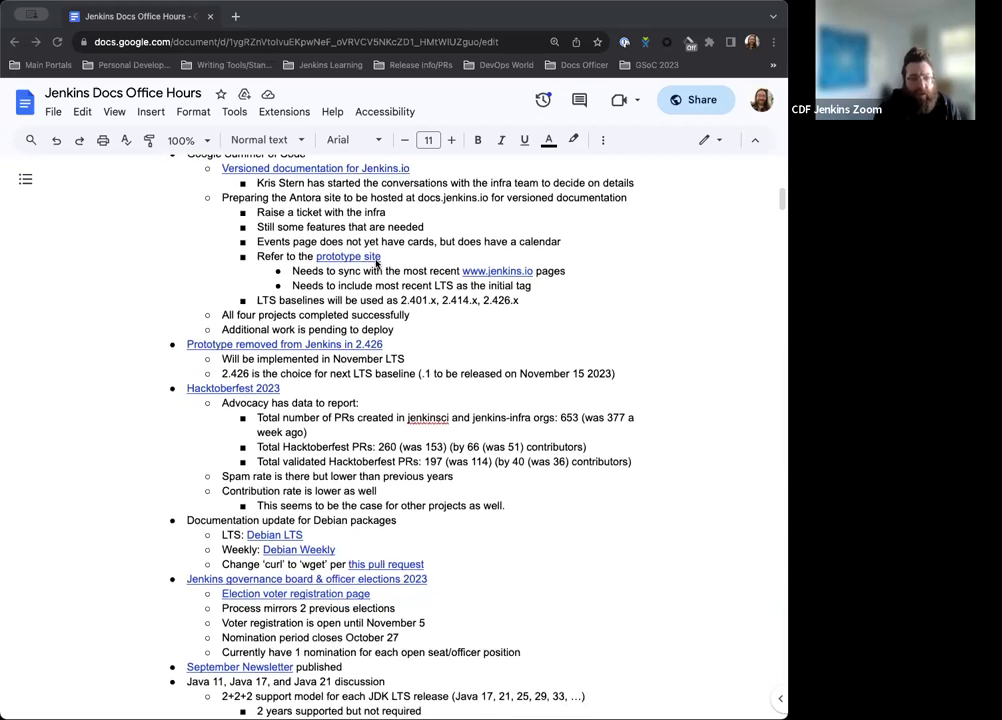
Open the prototype site linked under the Google Summer of Code item and check its documentation version selector
{"action": "scroll", "coordinate": [377, 263], "scroll_direction": "up", "scroll_amount": 1}
{"action": "scroll", "coordinate": [377, 263], "scroll_direction": "up", "scroll_amount": 1}
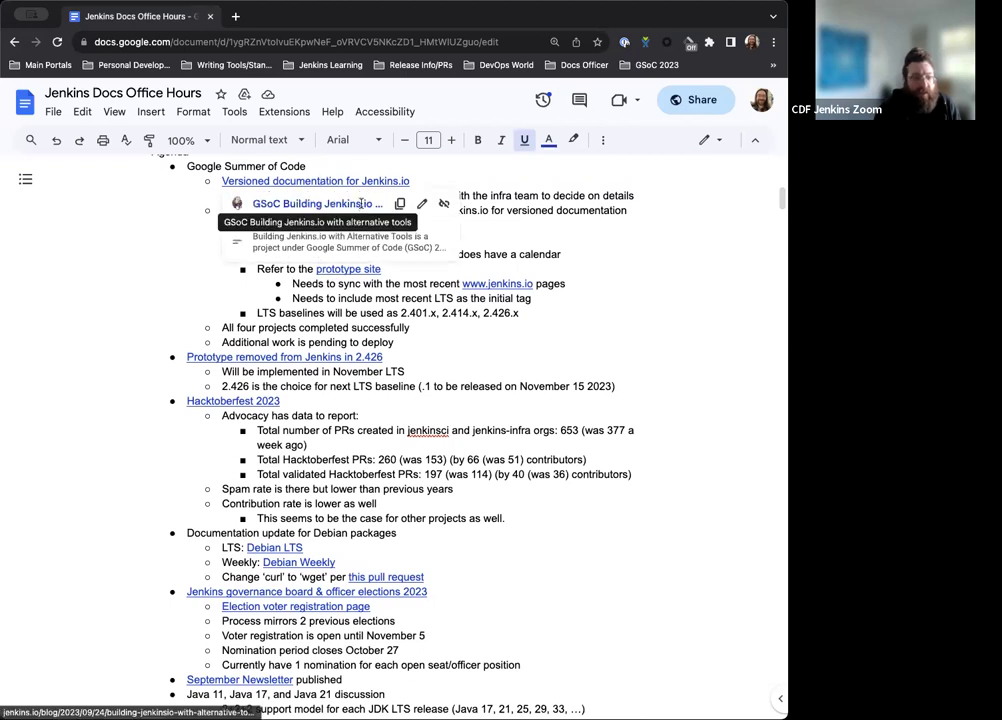
{"action": "left_click", "coordinate": [629, 258]}
{"action": "mouse_move", "coordinate": [350, 270]}
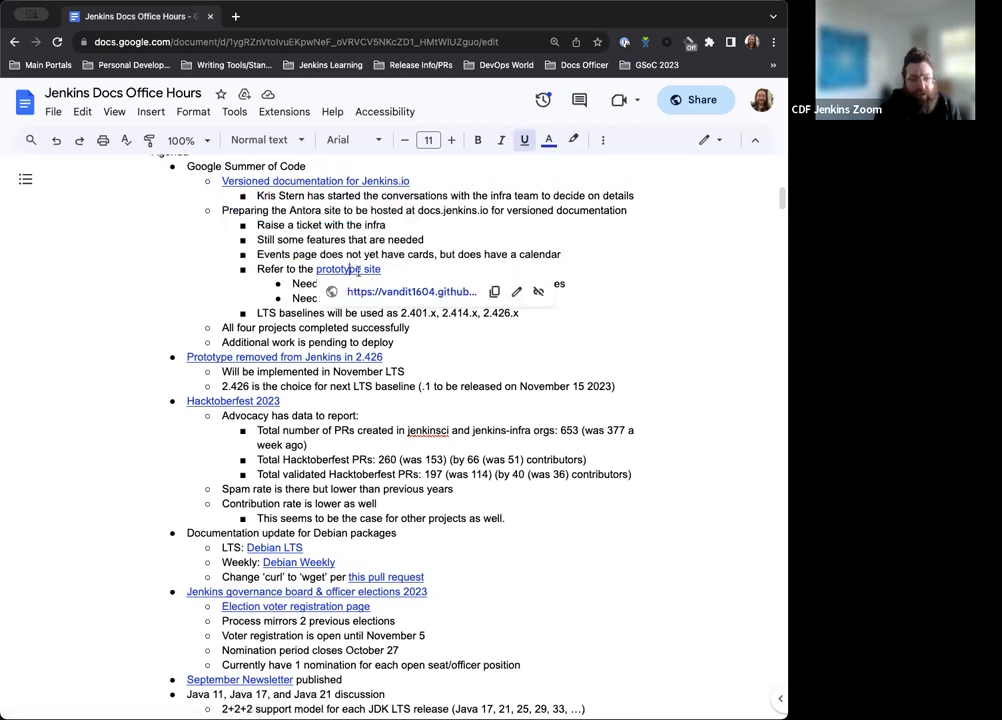
{"action": "left_click", "coordinate": [430, 287]}
{"action": "scroll", "coordinate": [313, 329], "scroll_direction": "down", "scroll_amount": 2}
{"action": "scroll", "coordinate": [387, 543], "scroll_direction": "up", "scroll_amount": 2}
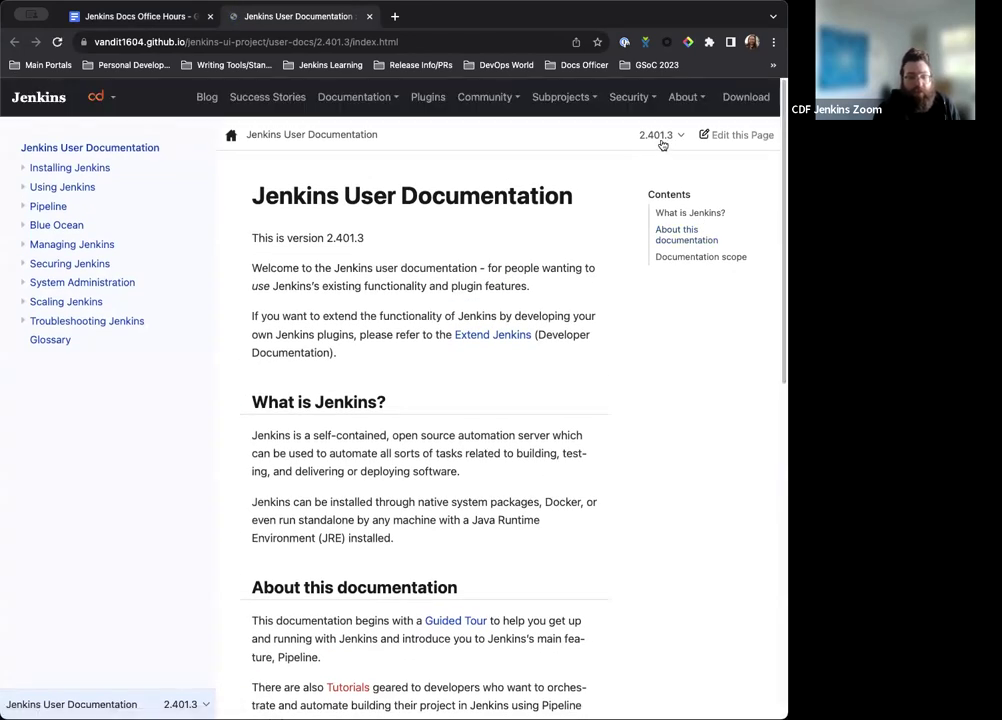
{"action": "left_click", "coordinate": [667, 142]}
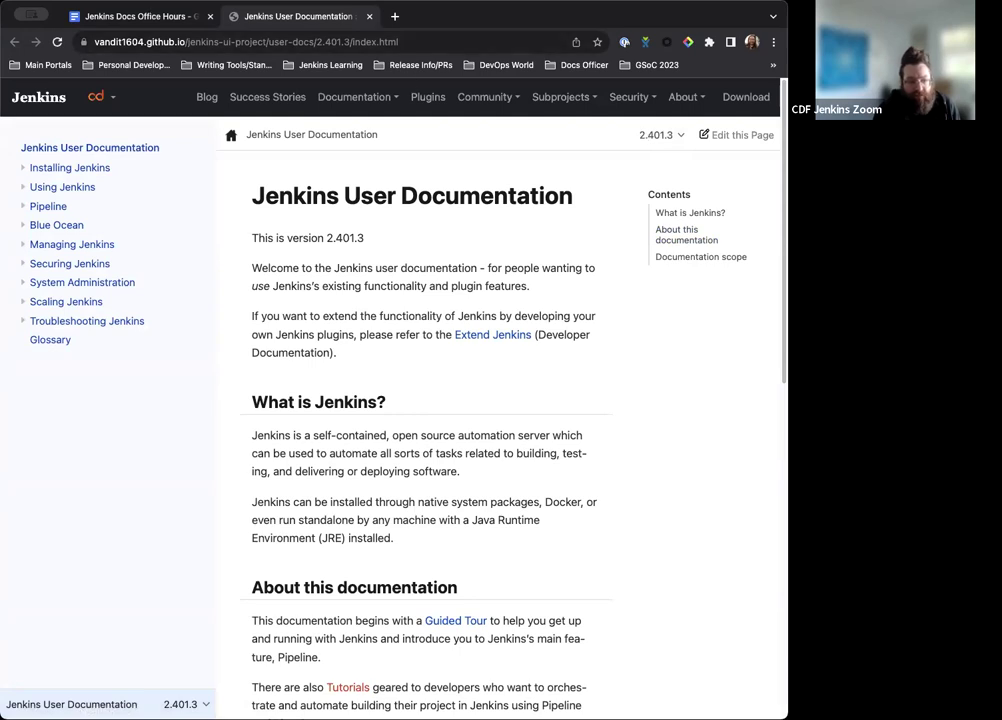
Switch back to the meeting notes and review the remaining Google Summer of Code points and the Prototype removal item
{"action": "left_click", "coordinate": [120, 18]}
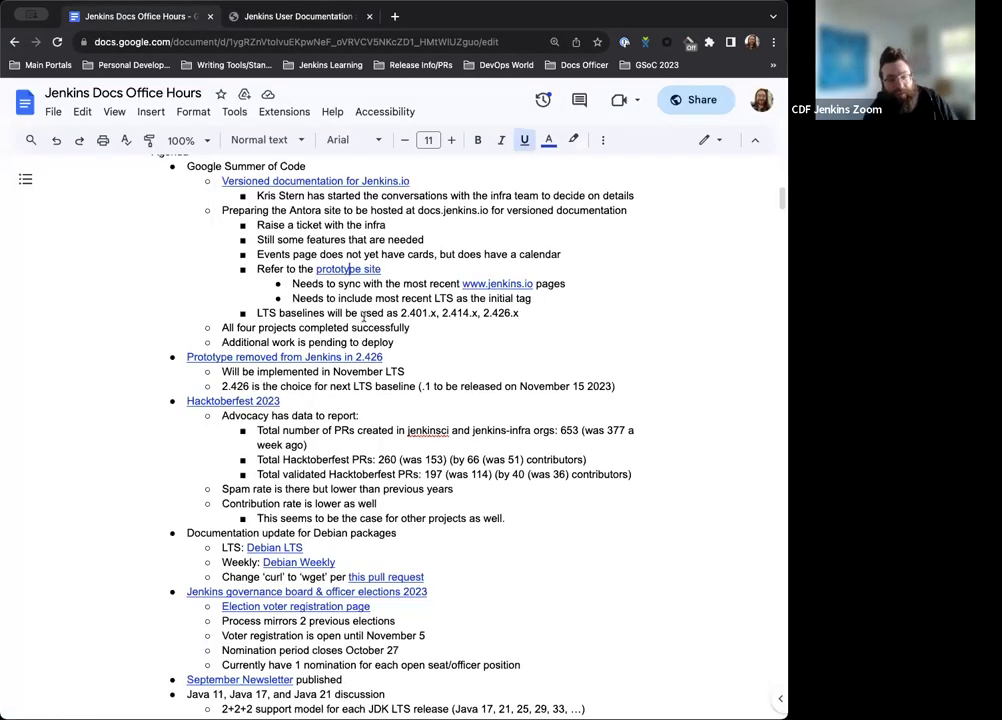
{"action": "scroll", "coordinate": [364, 320], "scroll_direction": "down", "scroll_amount": 1}
{"action": "scroll", "coordinate": [366, 318], "scroll_direction": "up", "scroll_amount": 1}
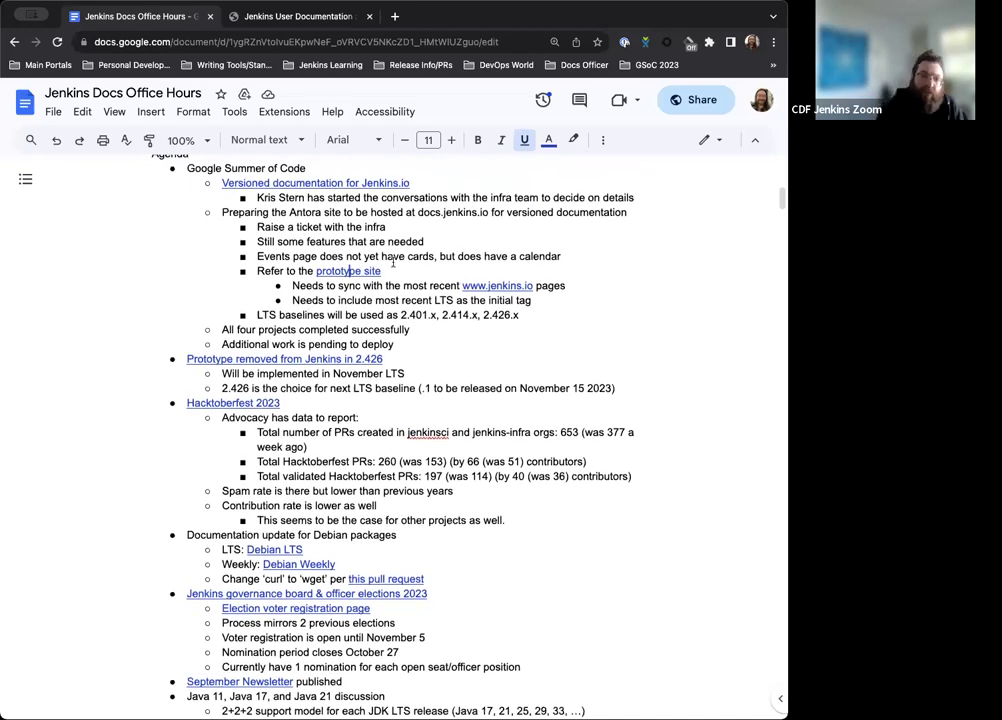
{"action": "scroll", "coordinate": [393, 263], "scroll_direction": "down", "scroll_amount": 1}
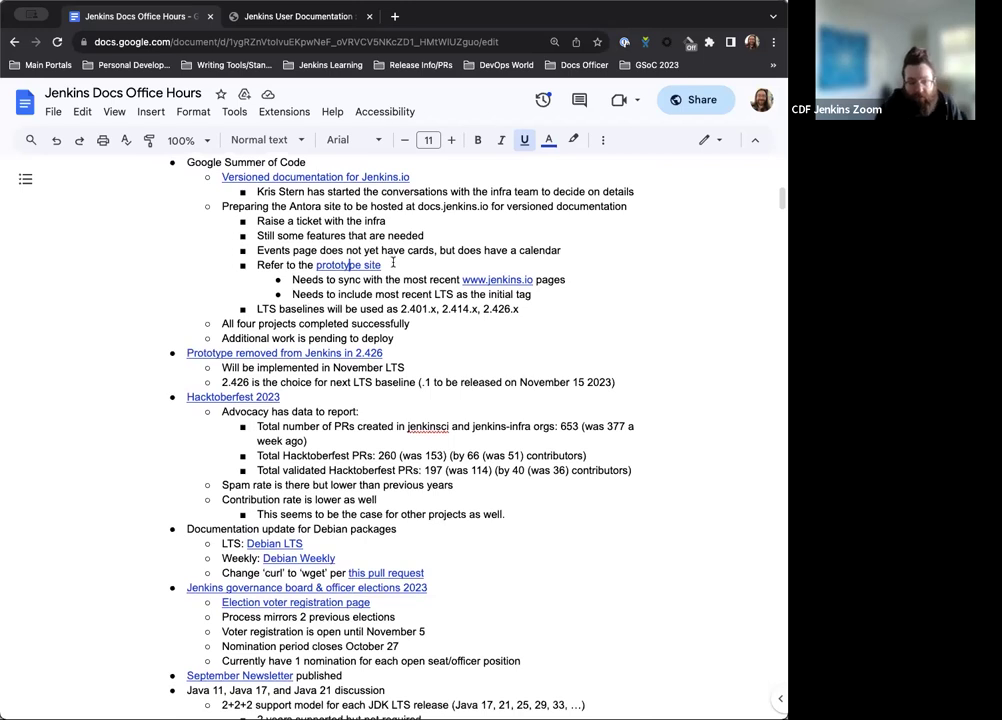
{"action": "scroll", "coordinate": [283, 243], "scroll_direction": "down", "scroll_amount": 3}
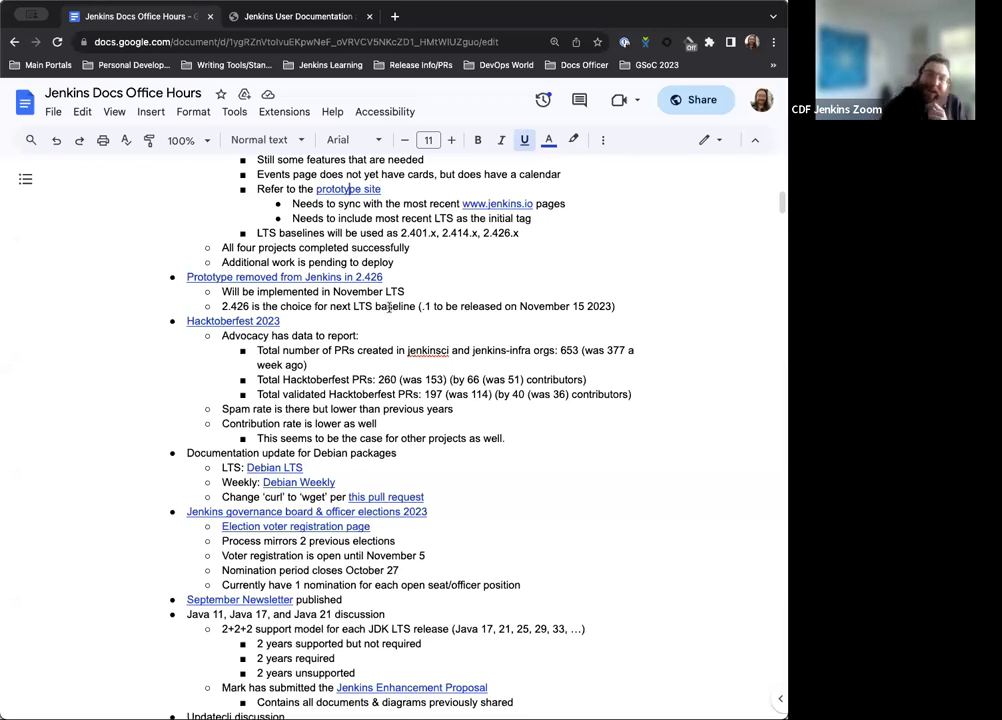
Open the linked blog post about Prototype being removed from Jenkins in 2.426 and read its introduction
{"action": "scroll", "coordinate": [439, 267], "scroll_direction": "down", "scroll_amount": 1}
{"action": "scroll", "coordinate": [433, 286], "scroll_direction": "down", "scroll_amount": 1}
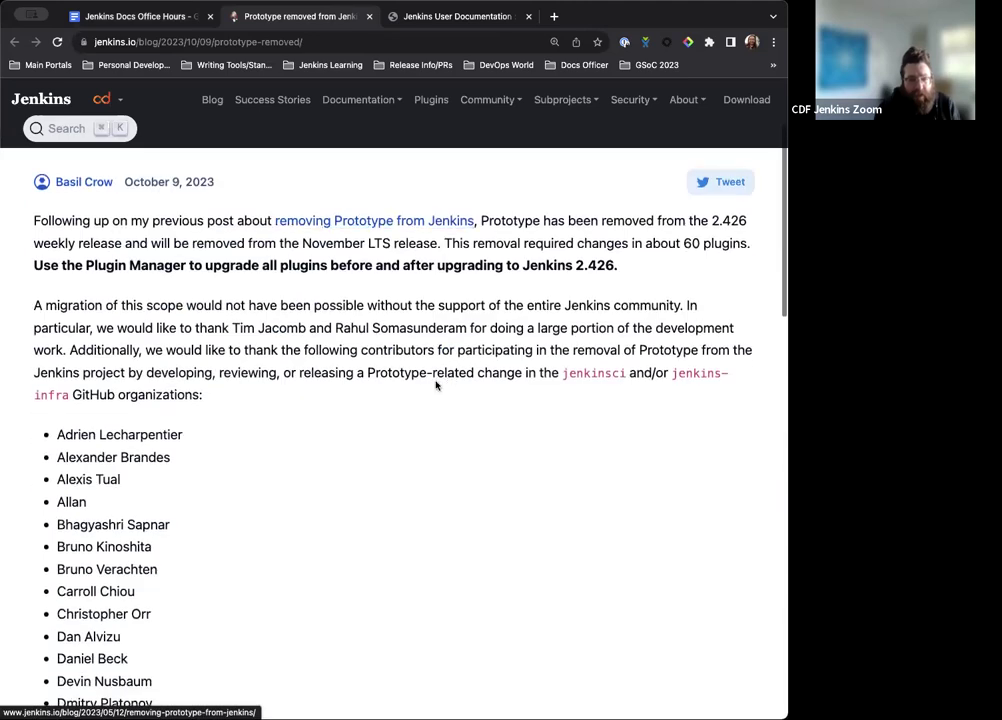
Look through the blog post's list of thanked contributors to the end, and return to its introduction
{"action": "scroll", "coordinate": [365, 417], "scroll_direction": "down", "scroll_amount": 2}
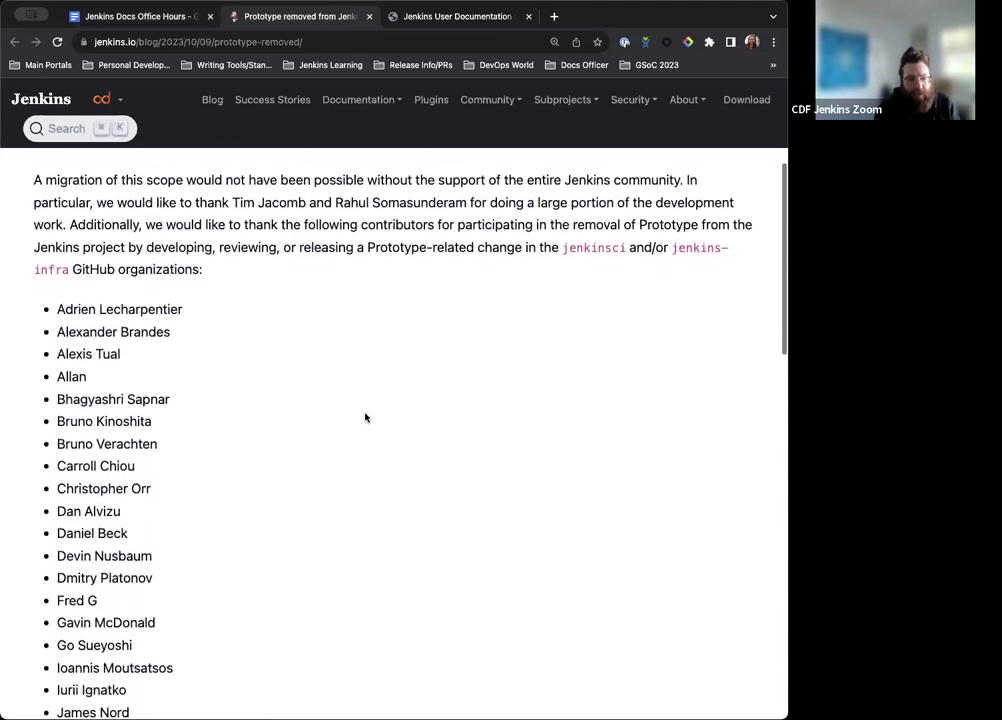
{"action": "scroll", "coordinate": [365, 417], "scroll_direction": "down", "scroll_amount": 10}
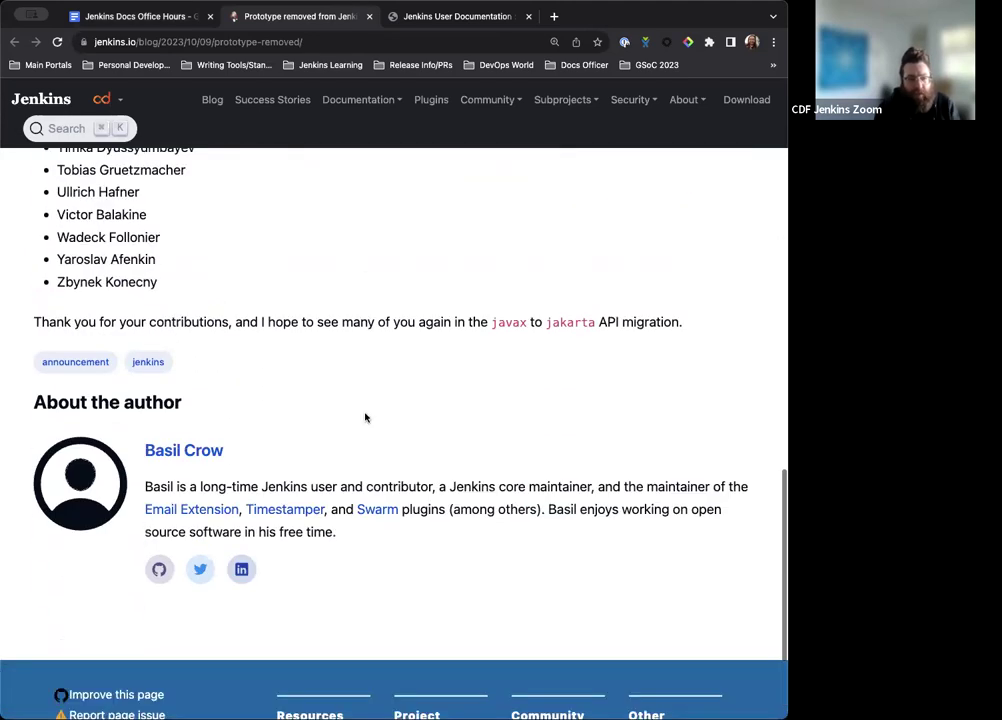
{"action": "scroll", "coordinate": [365, 417], "scroll_direction": "up", "scroll_amount": 7}
{"action": "scroll", "coordinate": [365, 418], "scroll_direction": "up", "scroll_amount": 6}
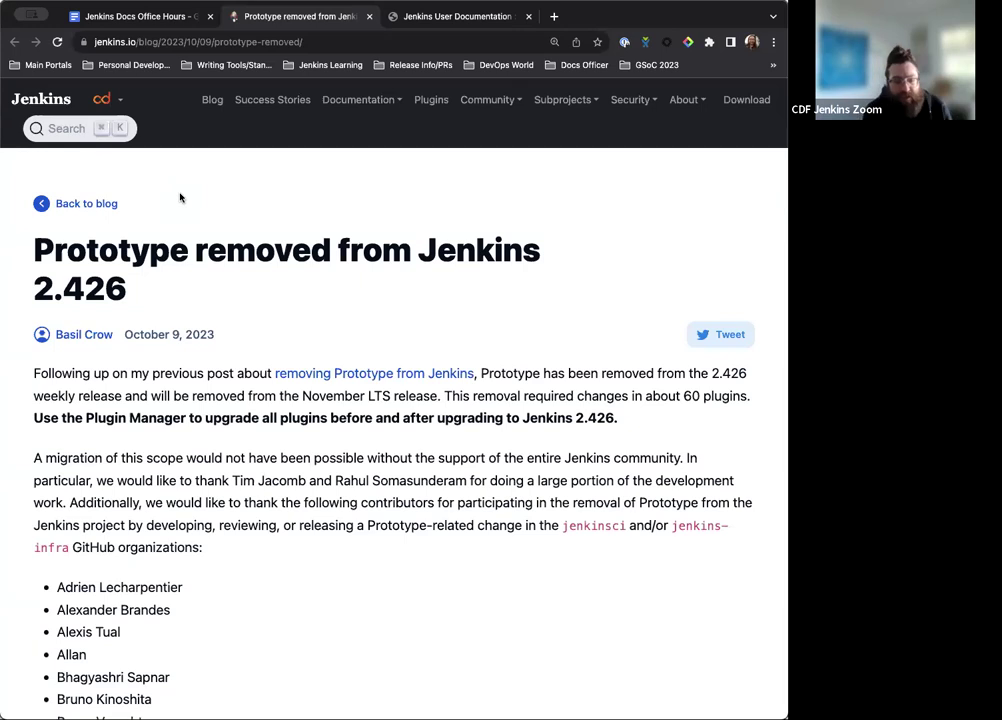
{"action": "scroll", "coordinate": [185, 205], "scroll_direction": "down", "scroll_amount": 2}
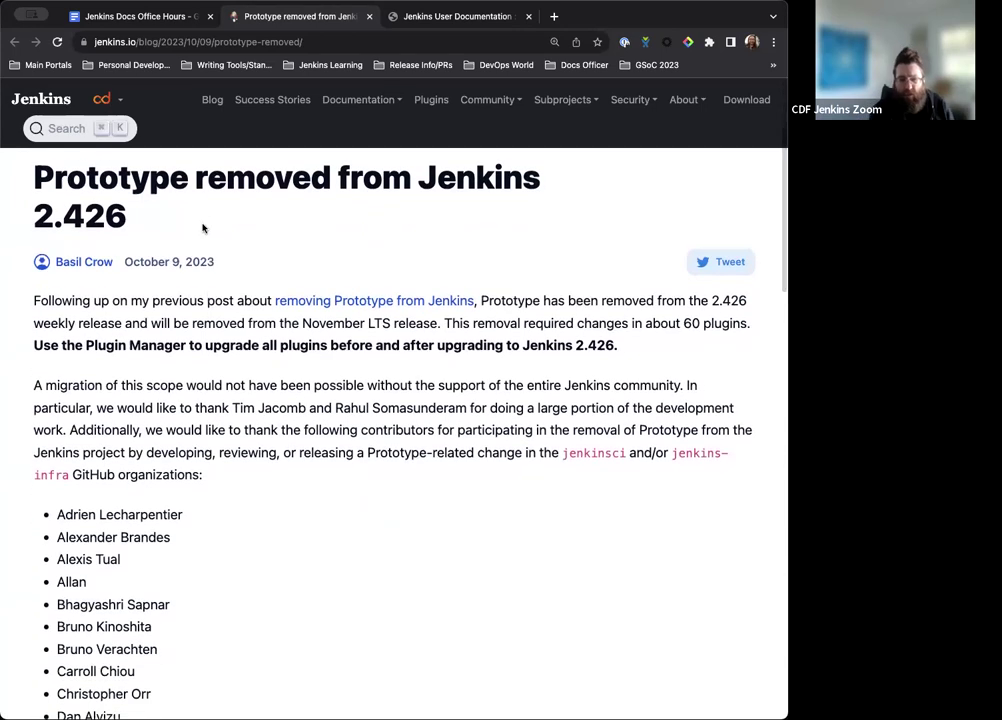
{"action": "scroll", "coordinate": [202, 229], "scroll_direction": "down", "scroll_amount": 1}
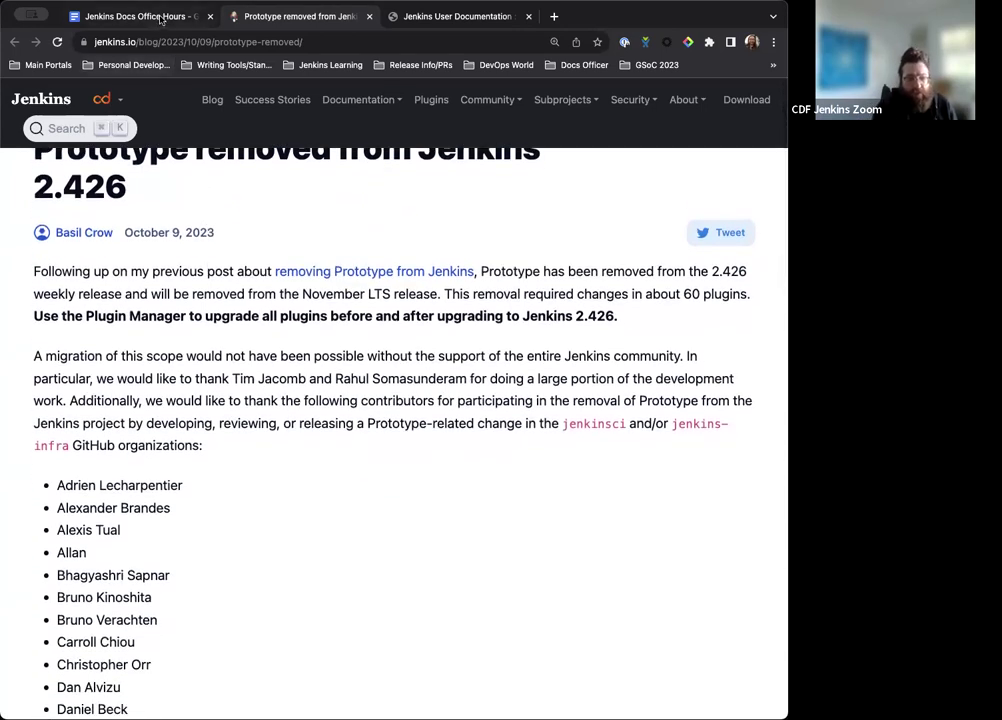
Switch back to the meeting notes and review the Prototype removal and Hacktoberfest 2023 items
{"action": "left_click", "coordinate": [160, 17]}
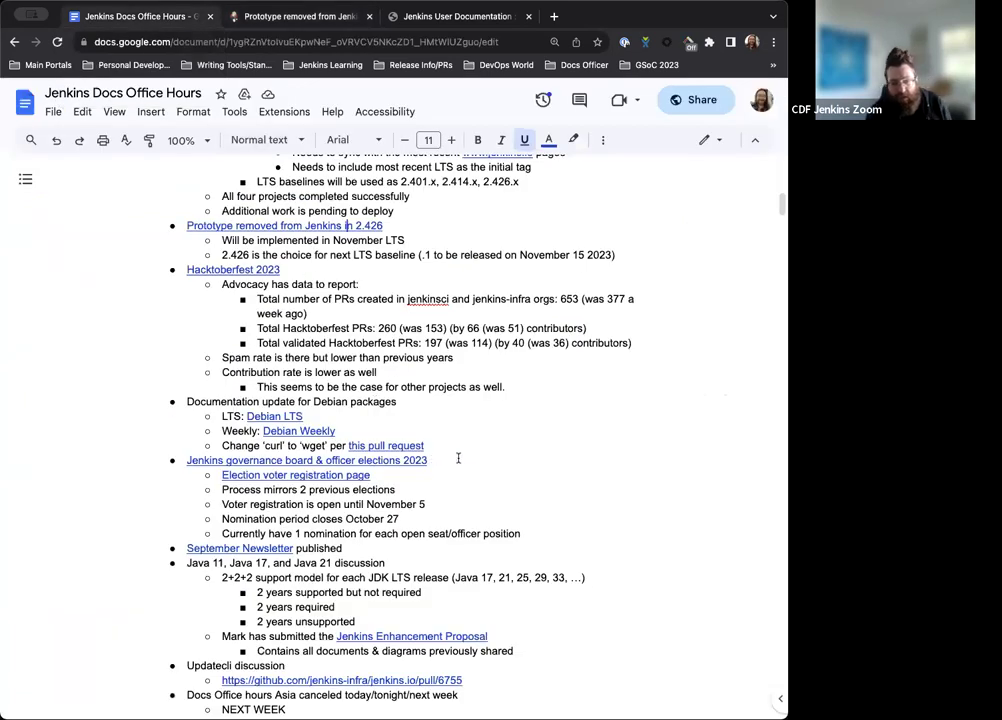
{"action": "scroll", "coordinate": [478, 366], "scroll_direction": "down", "scroll_amount": 1}
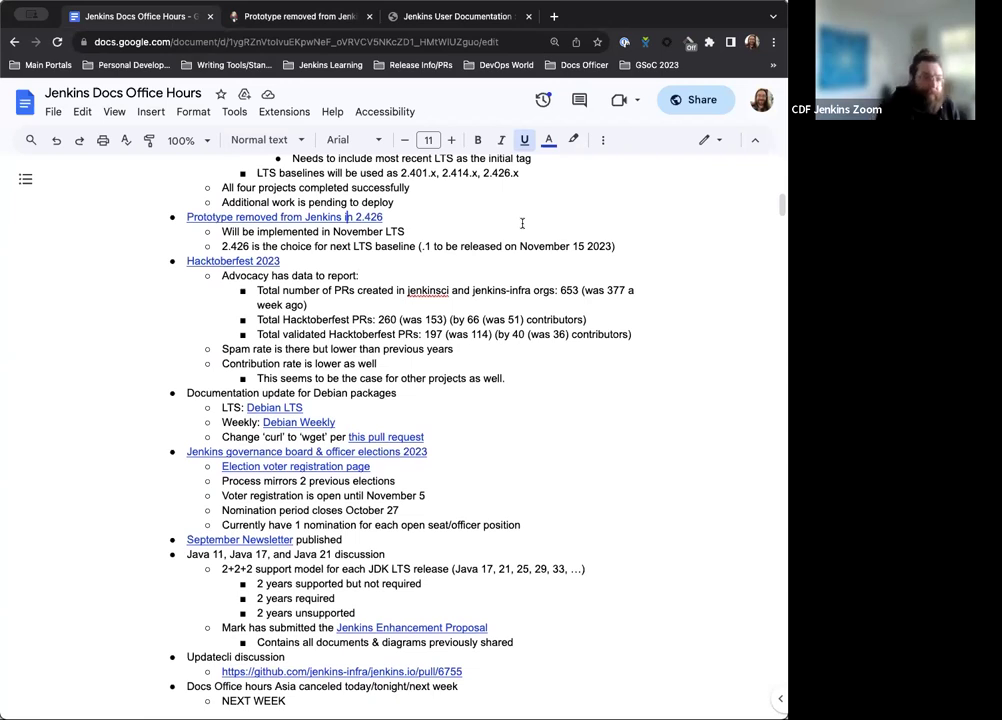
{"action": "scroll", "coordinate": [522, 223], "scroll_direction": "down", "scroll_amount": 1}
{"action": "scroll", "coordinate": [467, 241], "scroll_direction": "down", "scroll_amount": 2}
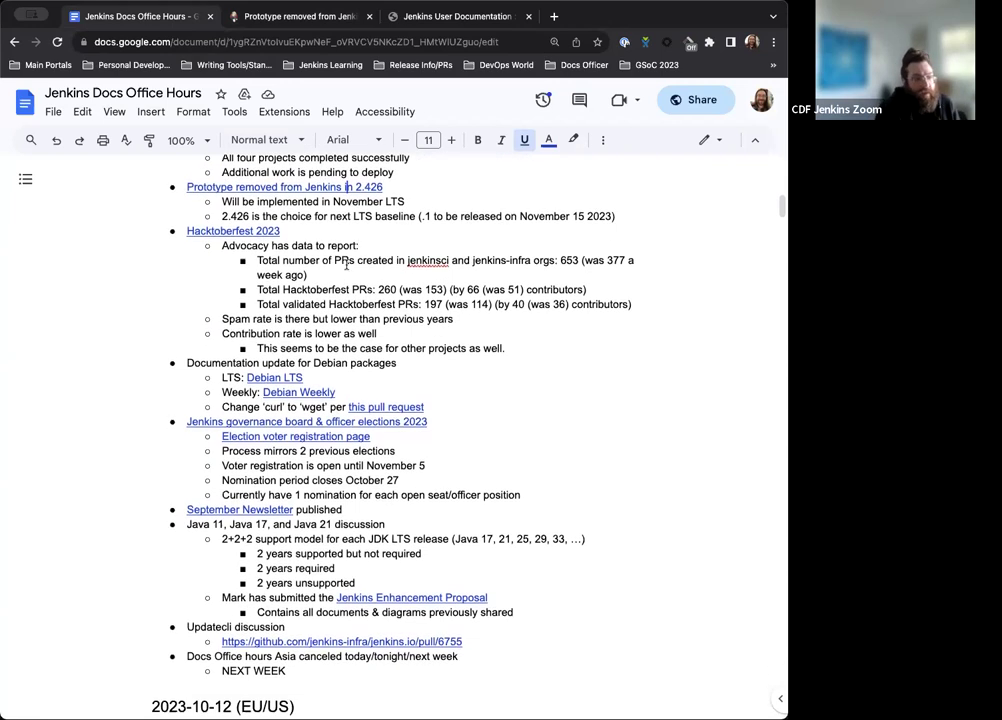
{"action": "scroll", "coordinate": [324, 257], "scroll_direction": "down", "scroll_amount": 1}
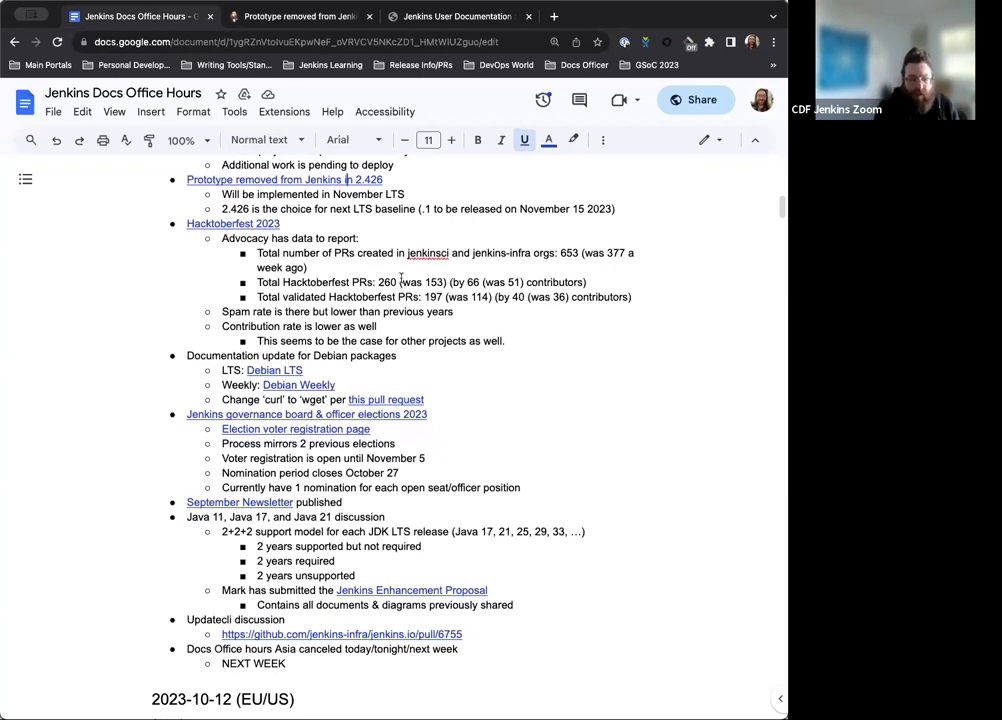
{"action": "scroll", "coordinate": [371, 250], "scroll_direction": "down", "scroll_amount": 1}
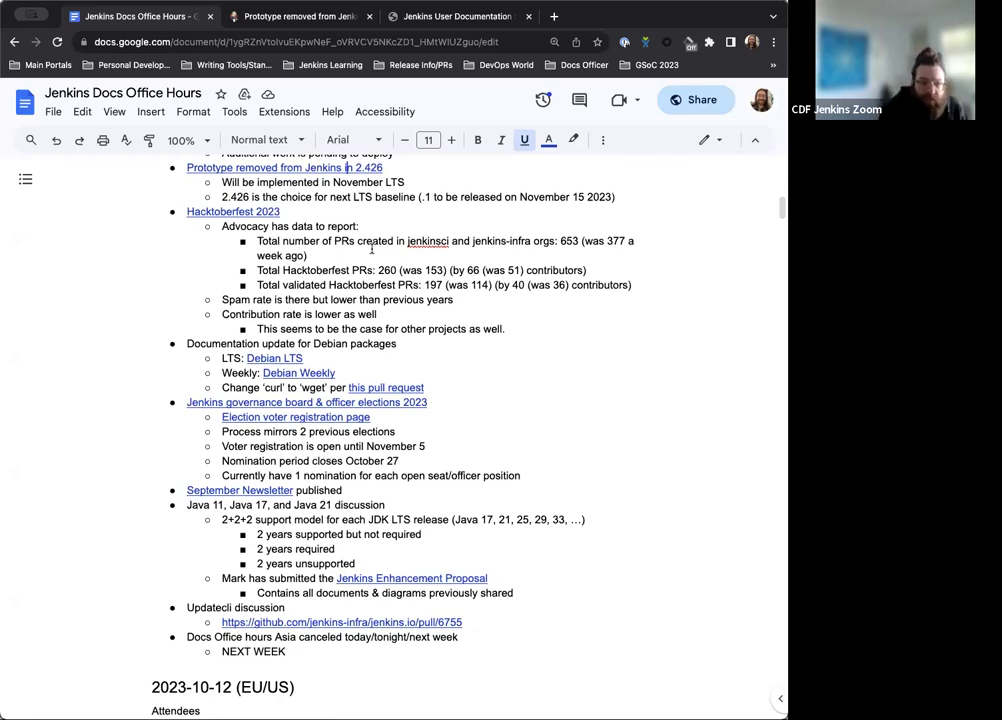
{"action": "scroll", "coordinate": [461, 268], "scroll_direction": "down", "scroll_amount": 2}
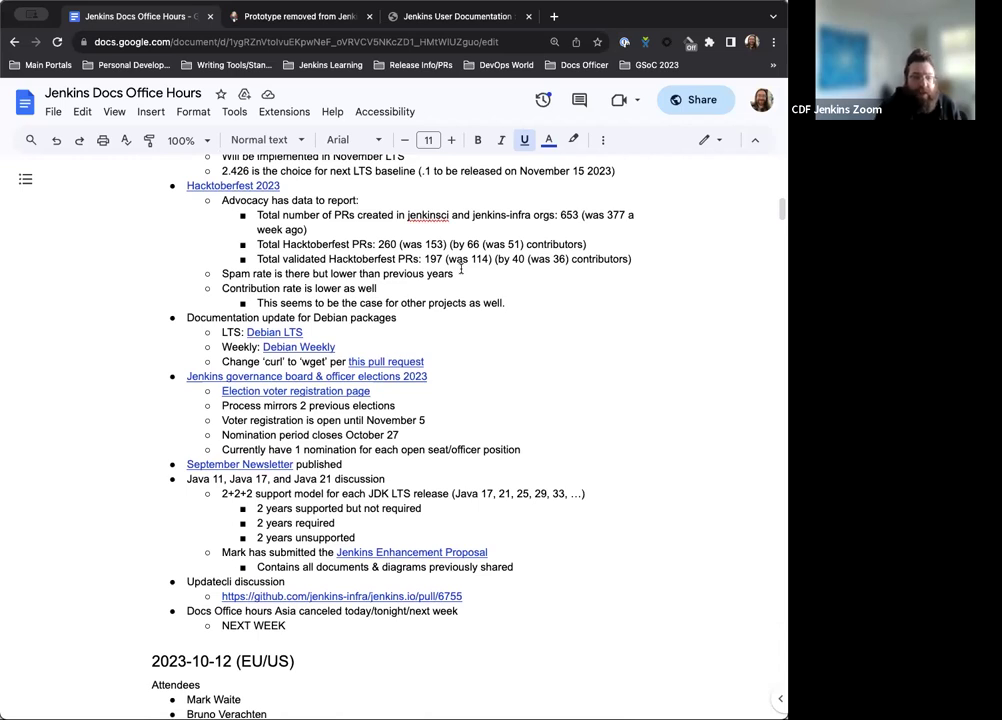
{"action": "scroll", "coordinate": [461, 269], "scroll_direction": "down", "scroll_amount": 1}
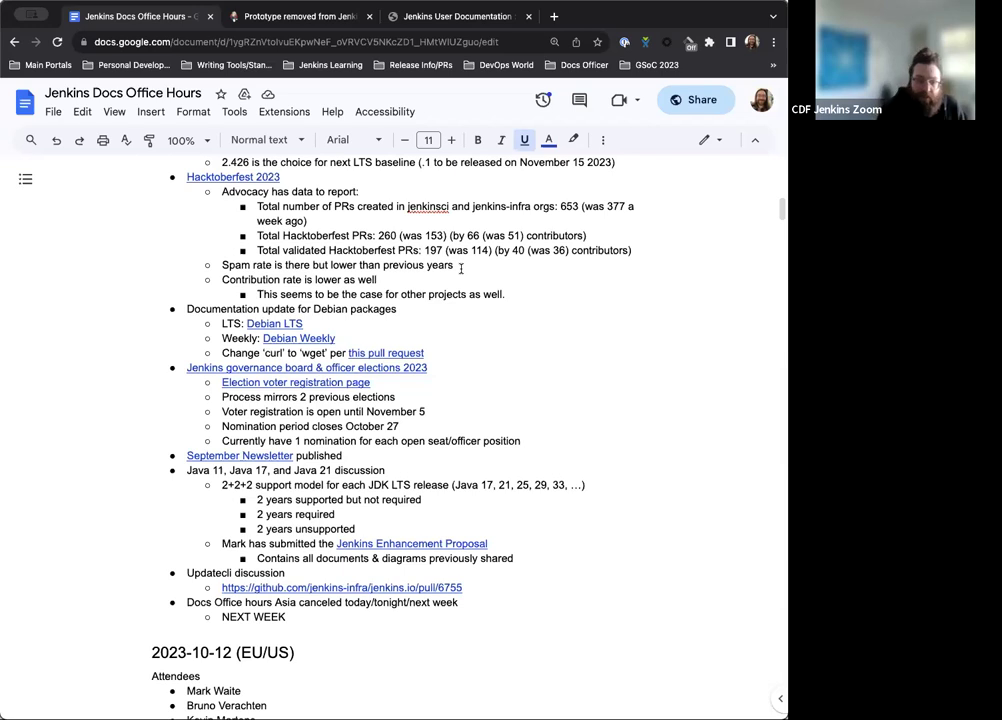
Open the curl-to-wget pull request linked under the Debian packages item and examine its changed files
{"action": "scroll", "coordinate": [430, 290], "scroll_direction": "down", "scroll_amount": 3}
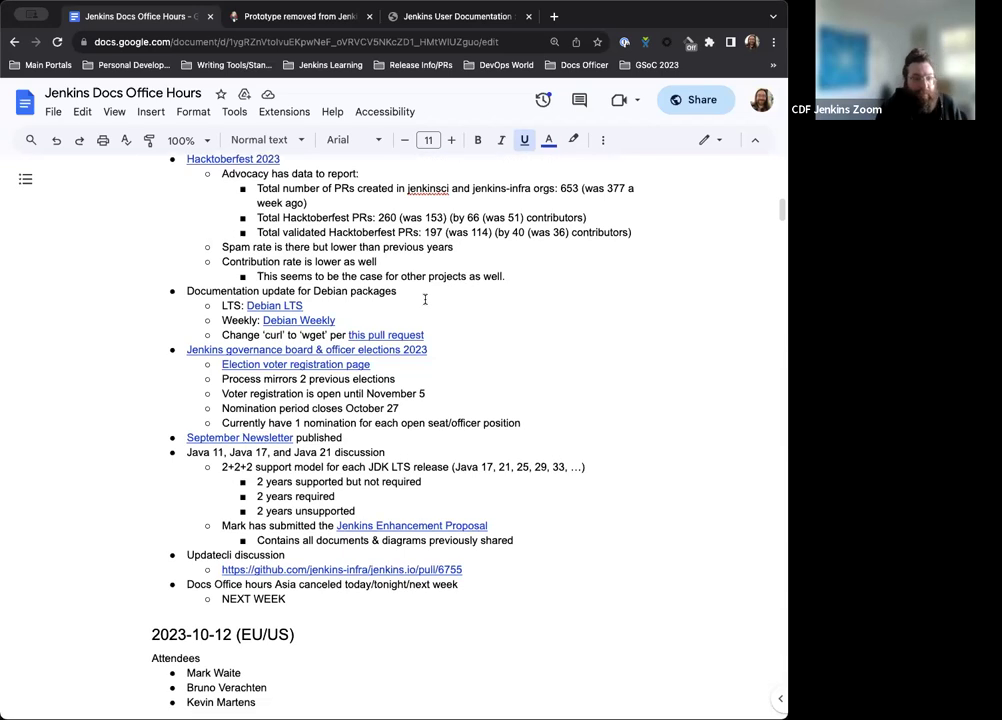
{"action": "scroll", "coordinate": [364, 284], "scroll_direction": "down", "scroll_amount": 1}
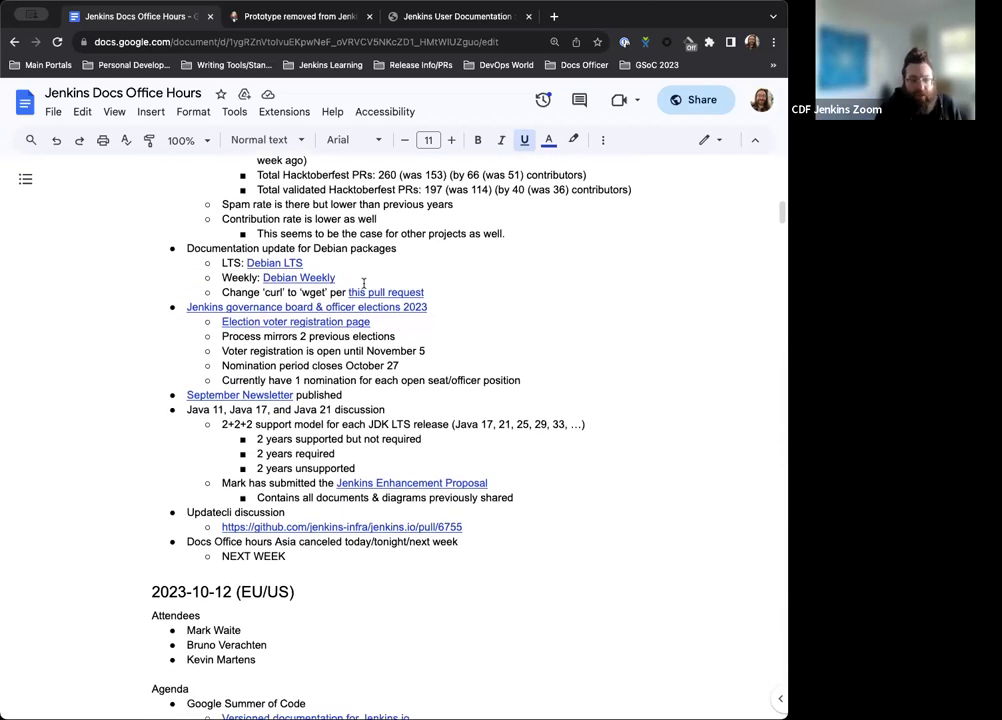
{"action": "scroll", "coordinate": [364, 284], "scroll_direction": "down", "scroll_amount": 1}
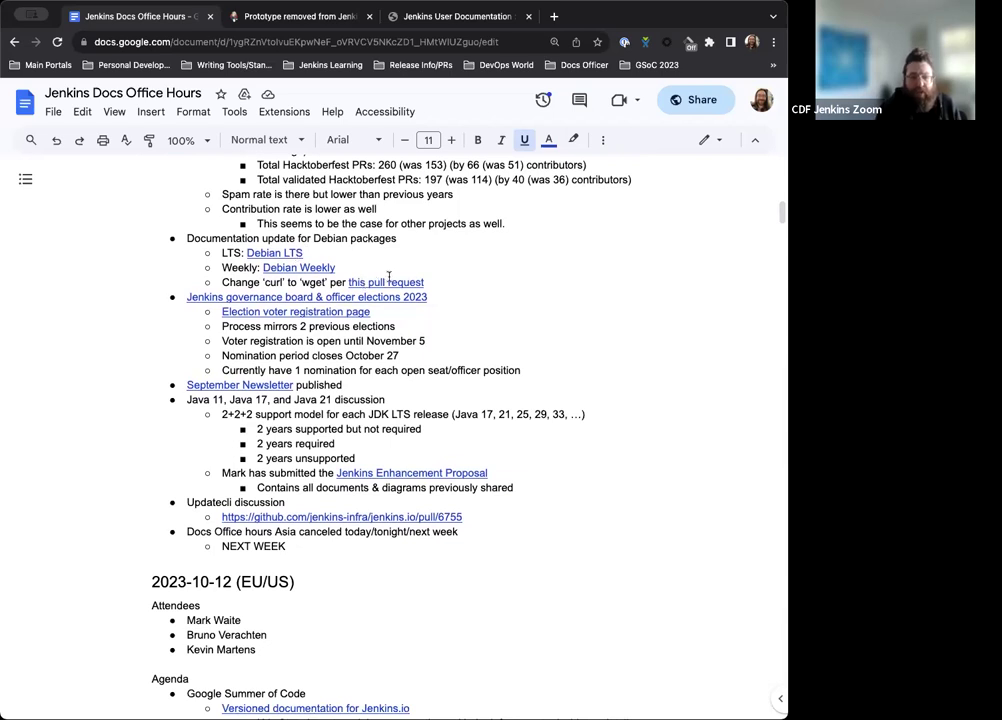
{"action": "left_click", "coordinate": [380, 281]}
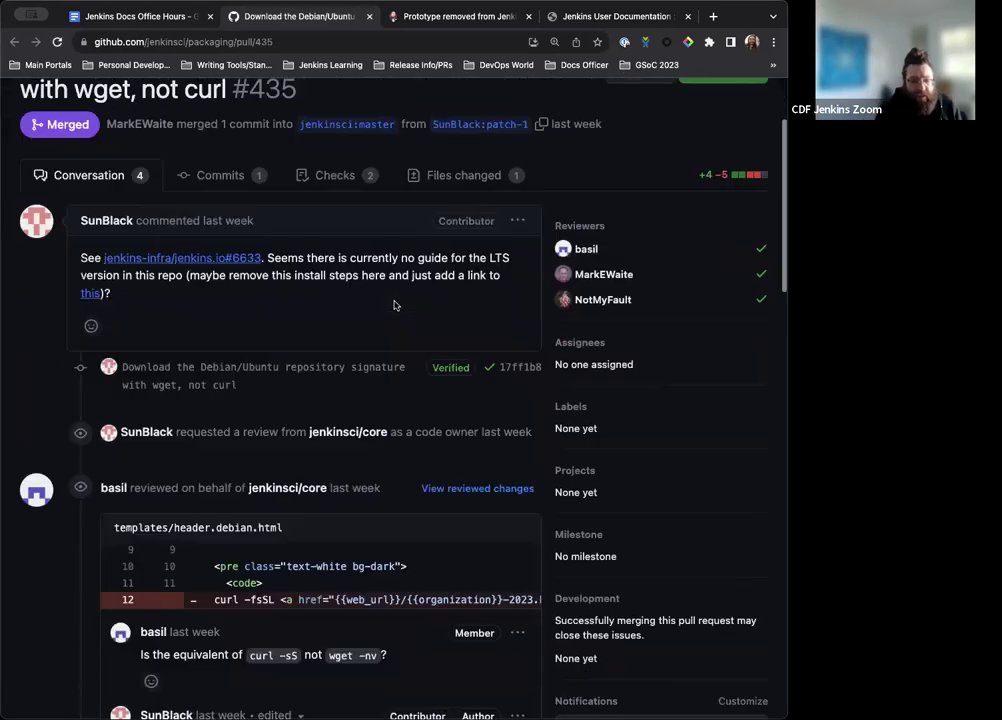
{"action": "left_click", "coordinate": [463, 175]}
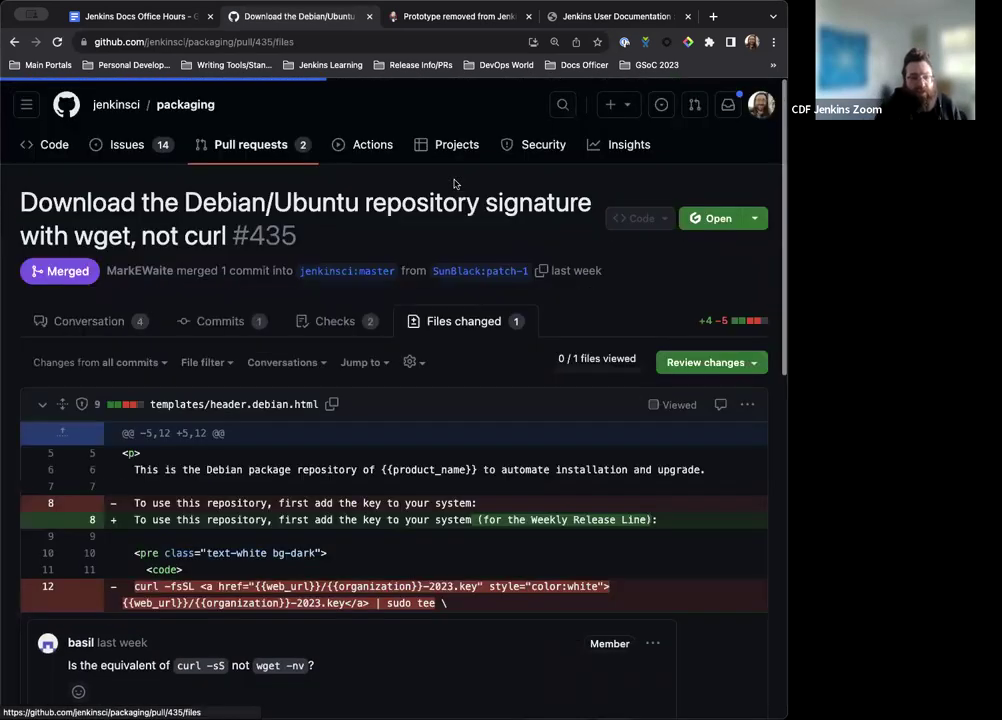
{"action": "scroll", "coordinate": [226, 551], "scroll_direction": "down", "scroll_amount": 3}
{"action": "scroll", "coordinate": [226, 551], "scroll_direction": "down", "scroll_amount": 2}
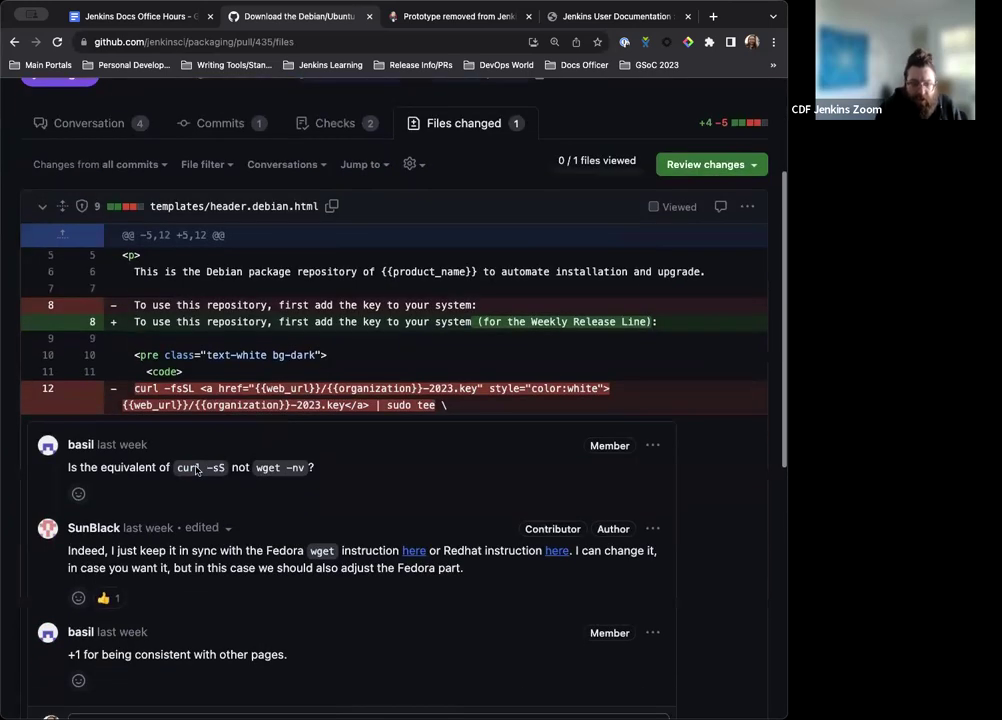
{"action": "scroll", "coordinate": [190, 454], "scroll_direction": "up", "scroll_amount": 5}
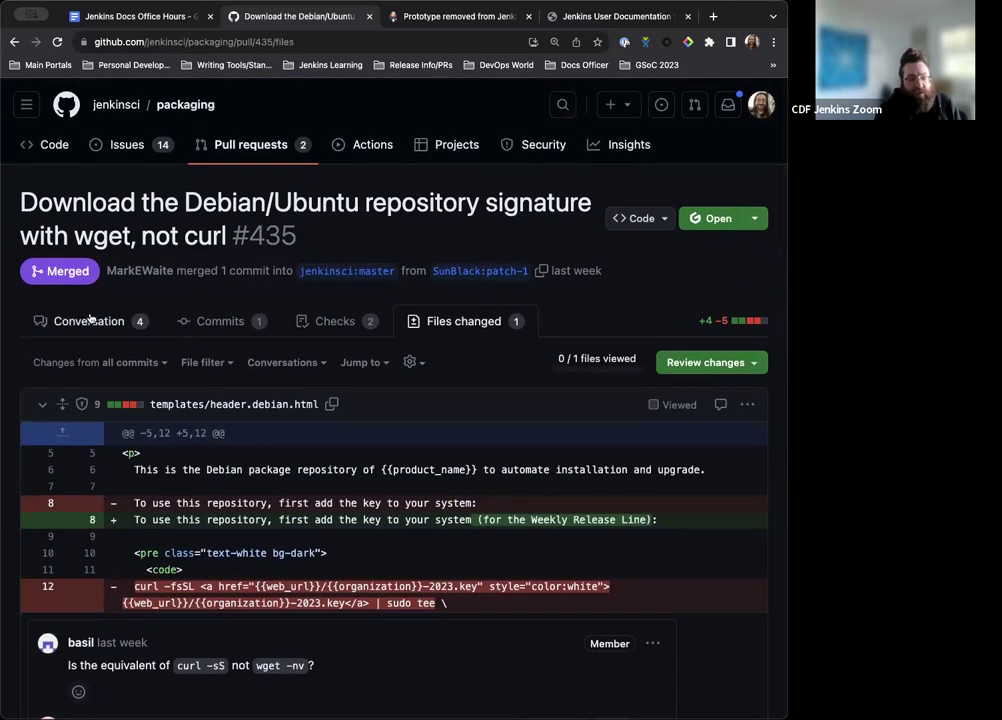
Check the start of the pull request's conversation and revisit the changes in templates/header.debian.html
{"action": "left_click", "coordinate": [88, 321]}
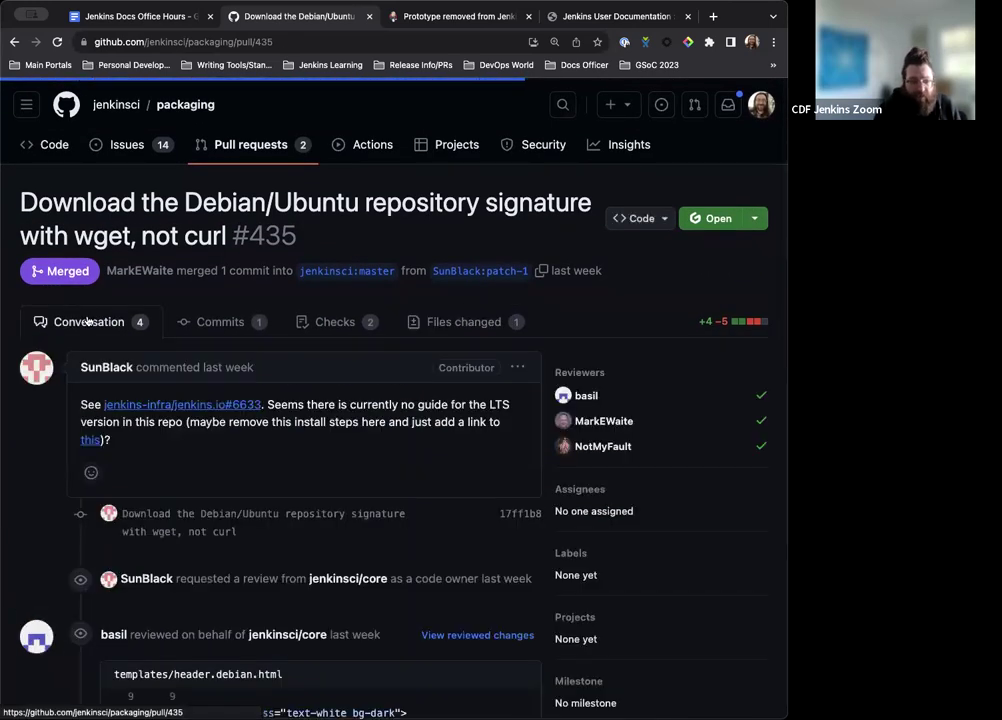
{"action": "scroll", "coordinate": [181, 441], "scroll_direction": "down", "scroll_amount": 1}
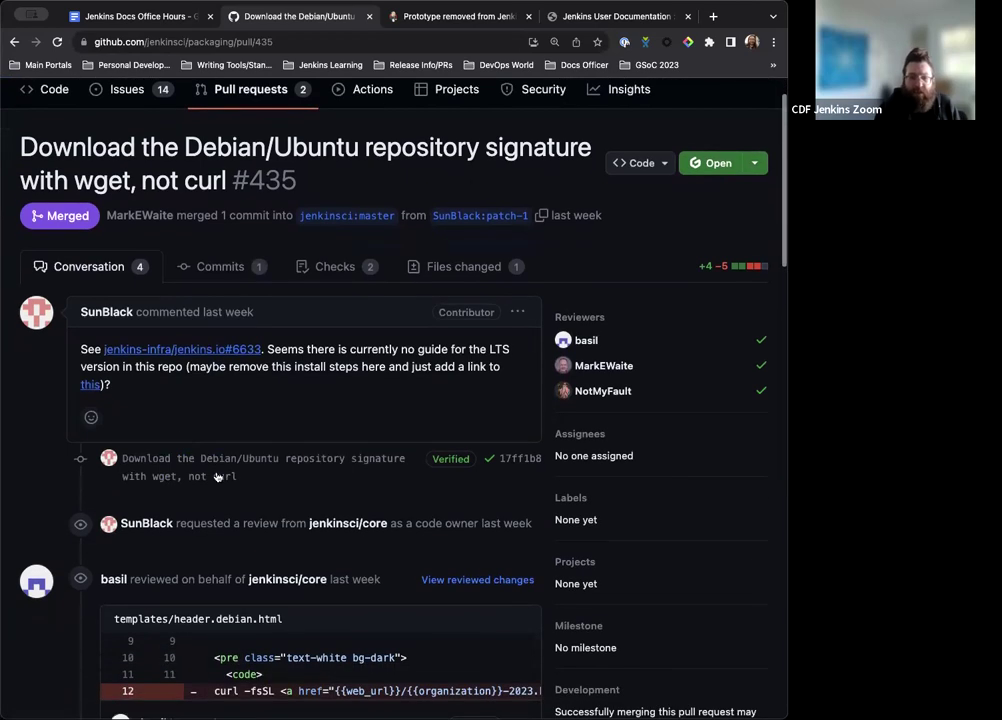
{"action": "scroll", "coordinate": [215, 474], "scroll_direction": "down", "scroll_amount": 4}
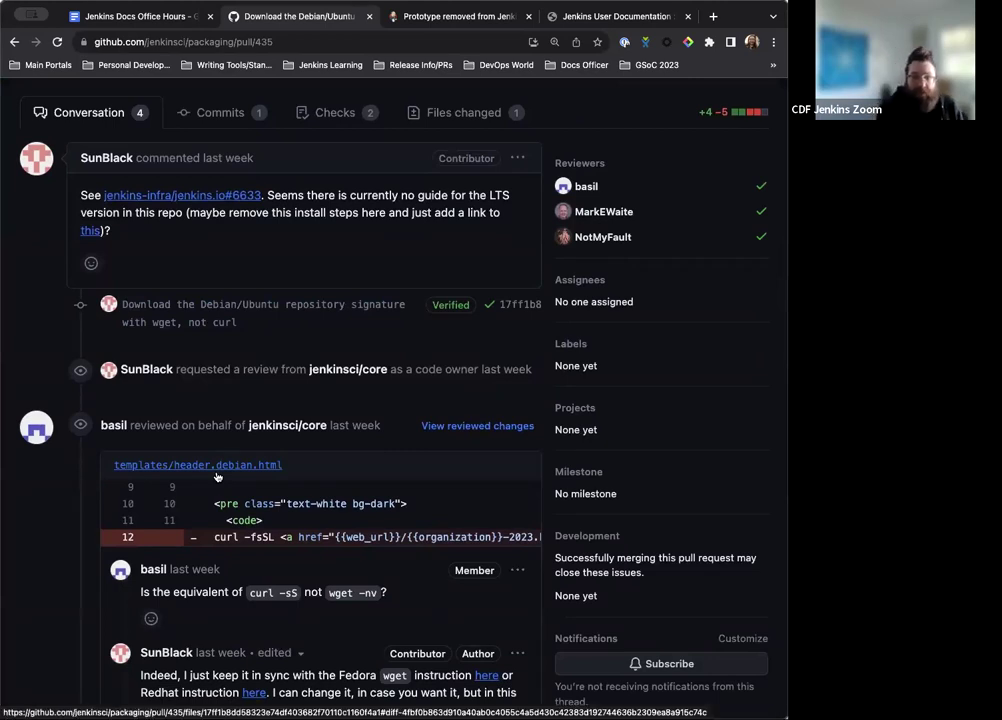
{"action": "scroll", "coordinate": [217, 476], "scroll_direction": "up", "scroll_amount": 3}
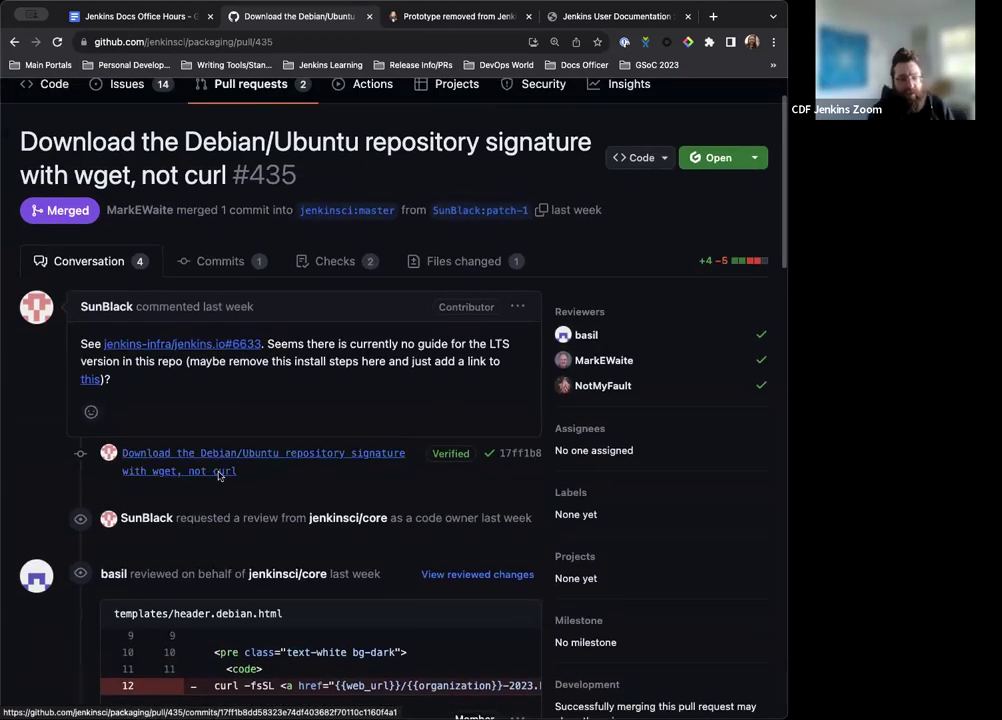
{"action": "left_click", "coordinate": [478, 272]}
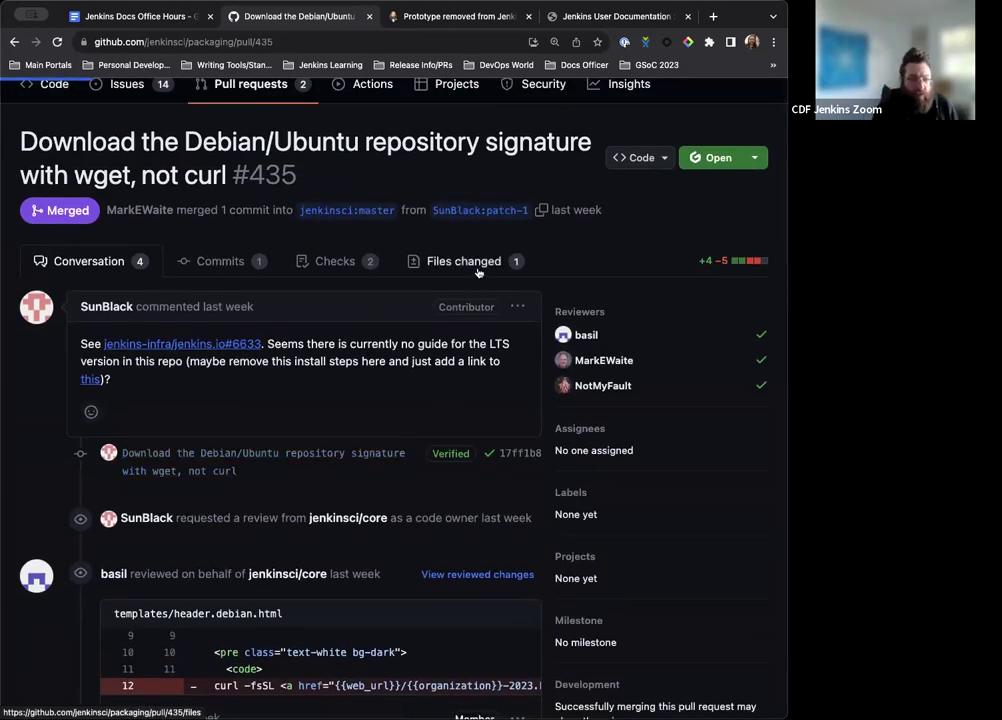
{"action": "scroll", "coordinate": [207, 490], "scroll_direction": "down", "scroll_amount": 2}
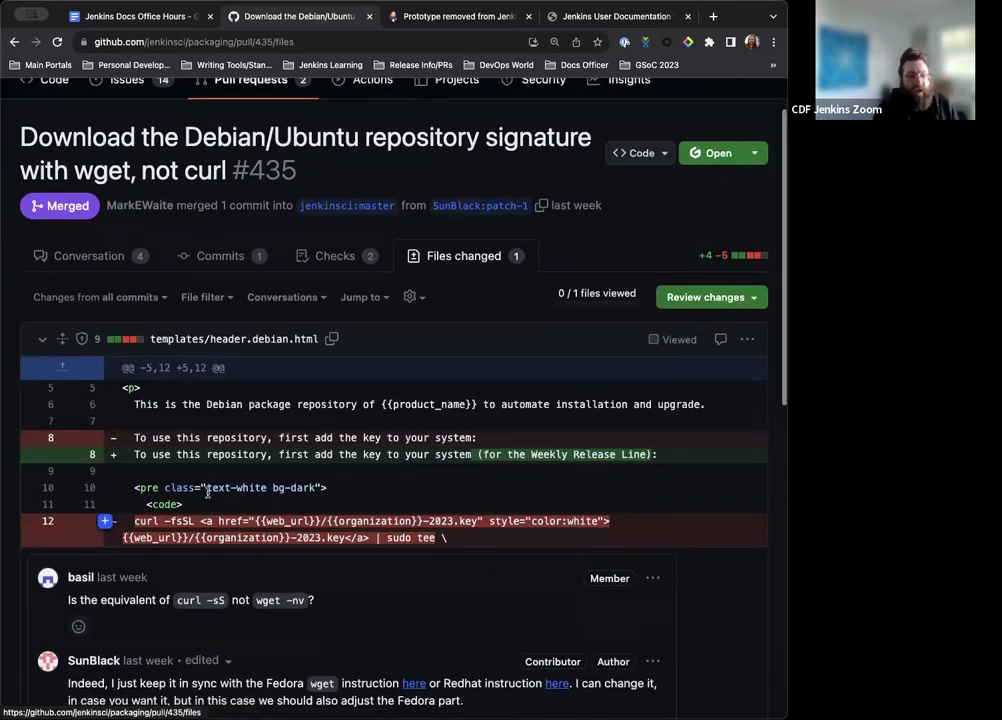
{"action": "scroll", "coordinate": [207, 490], "scroll_direction": "down", "scroll_amount": 2}
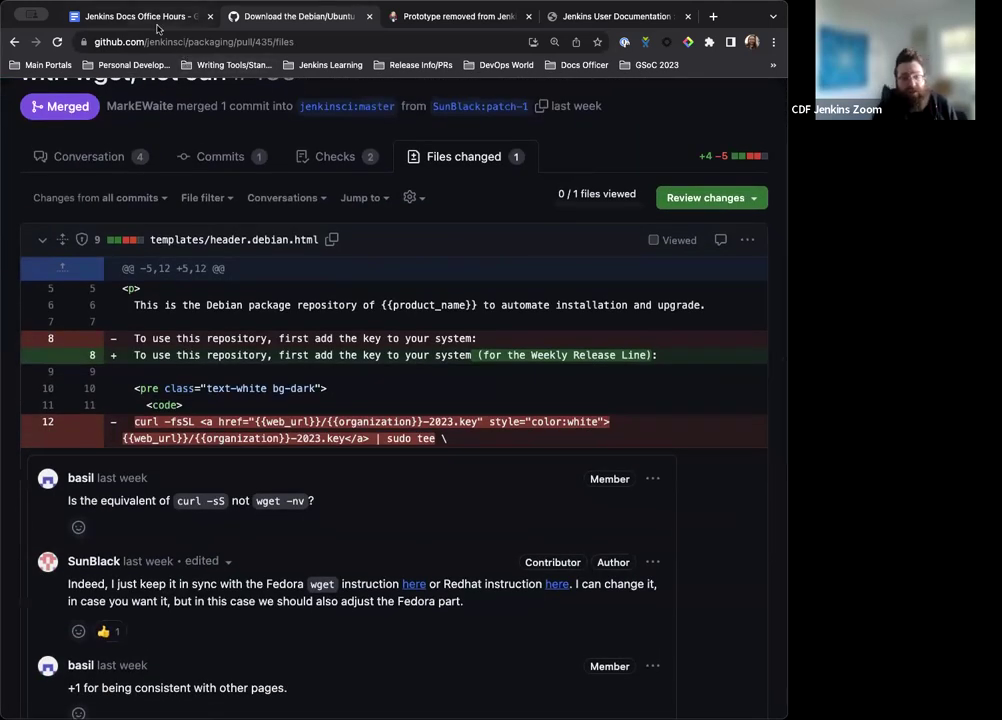
From the meeting notes, open the linked Debian LTS and Debian Weekly package pages to view their install instructions
{"action": "left_click", "coordinate": [150, 17]}
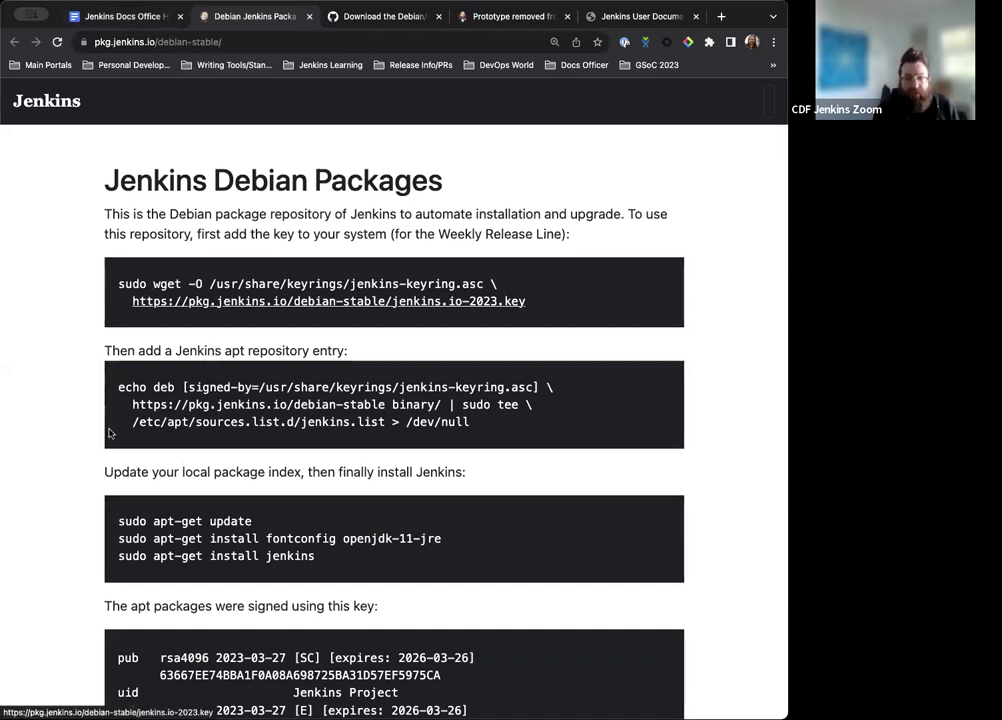
{"action": "left_click", "coordinate": [140, 17]}
{"action": "left_click", "coordinate": [295, 268]}
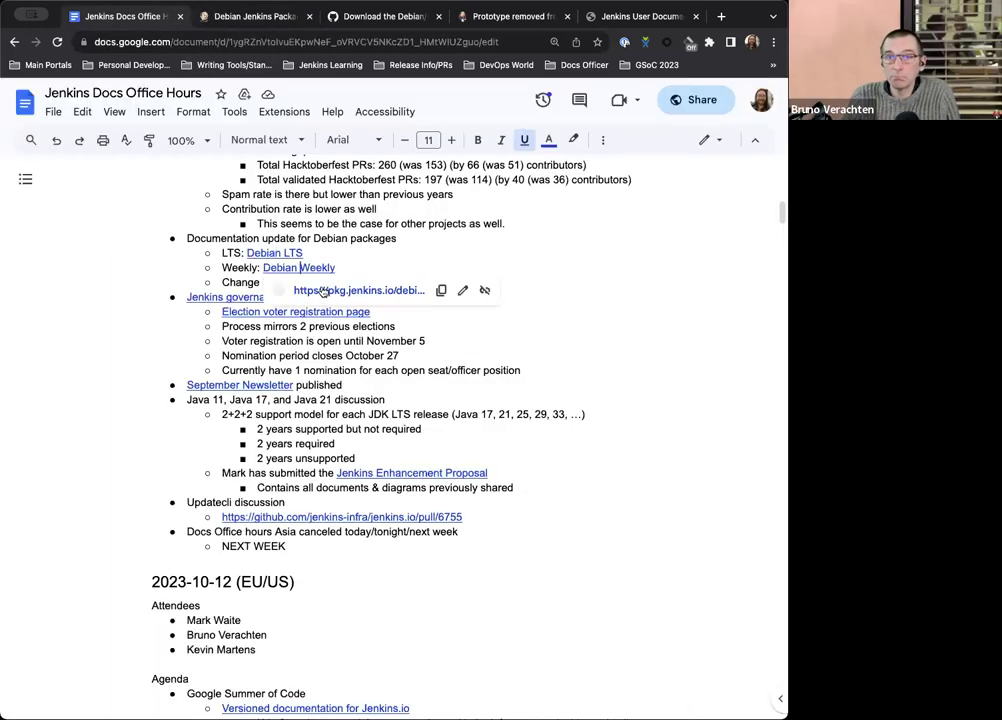
{"action": "left_click", "coordinate": [321, 289]}
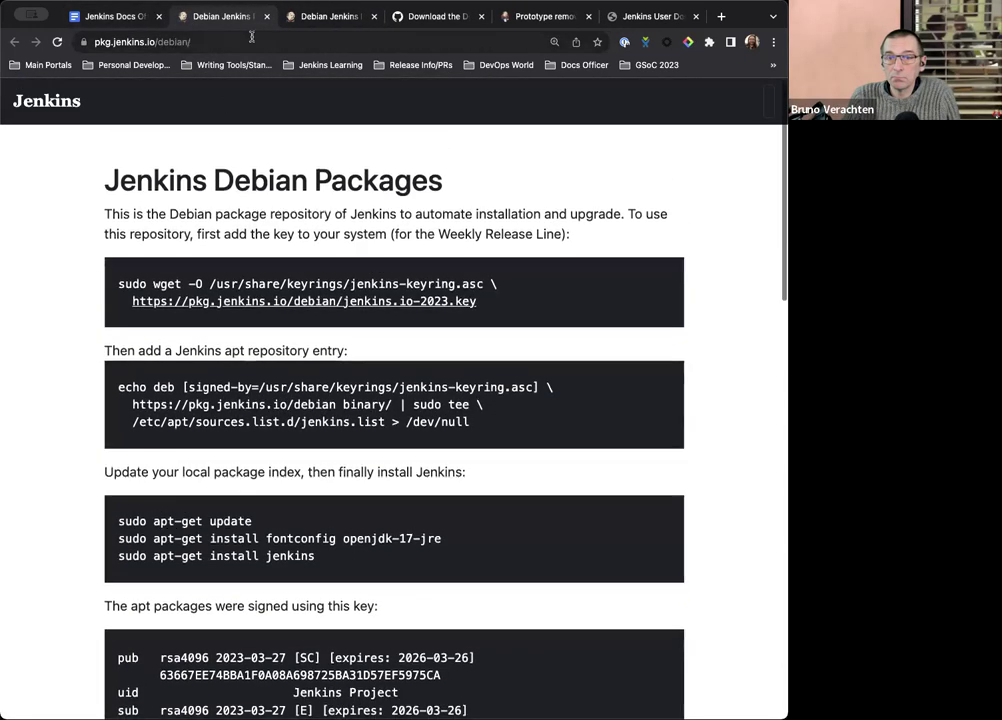
Close the Debian Weekly and Debian LTS package pages
{"action": "left_click", "coordinate": [266, 17]}
{"action": "left_click", "coordinate": [262, 20]}
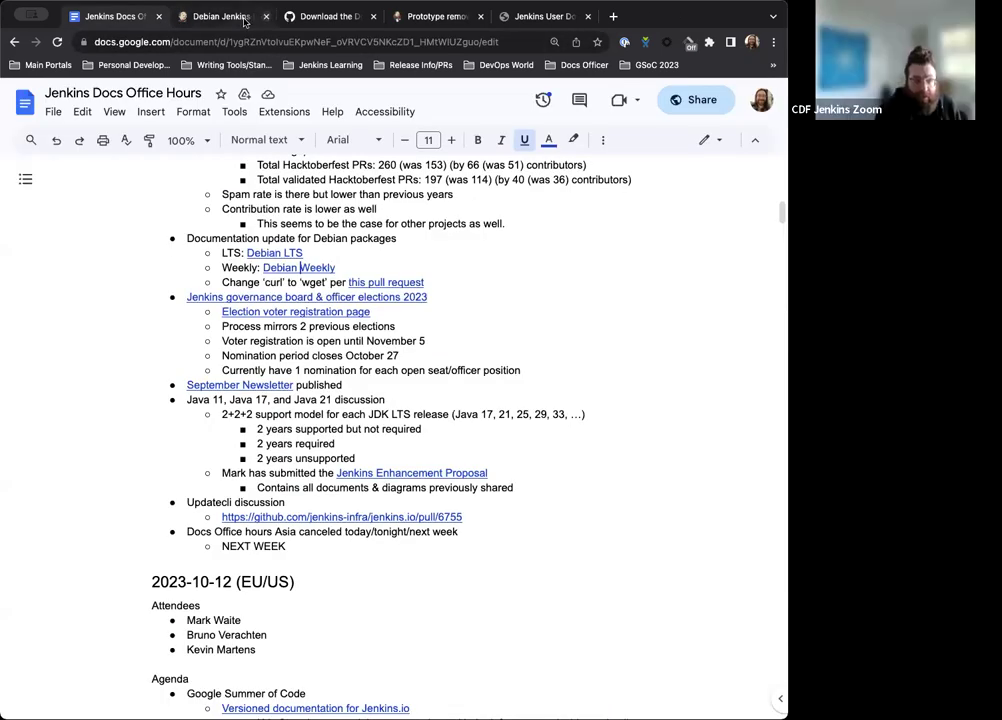
{"action": "left_click", "coordinate": [266, 17]}
Read the conversation of pull request #435 through its review comments, approvals and merge entry
{"action": "scroll", "coordinate": [157, 268], "scroll_direction": "up", "scroll_amount": 3}
{"action": "left_click", "coordinate": [80, 322]}
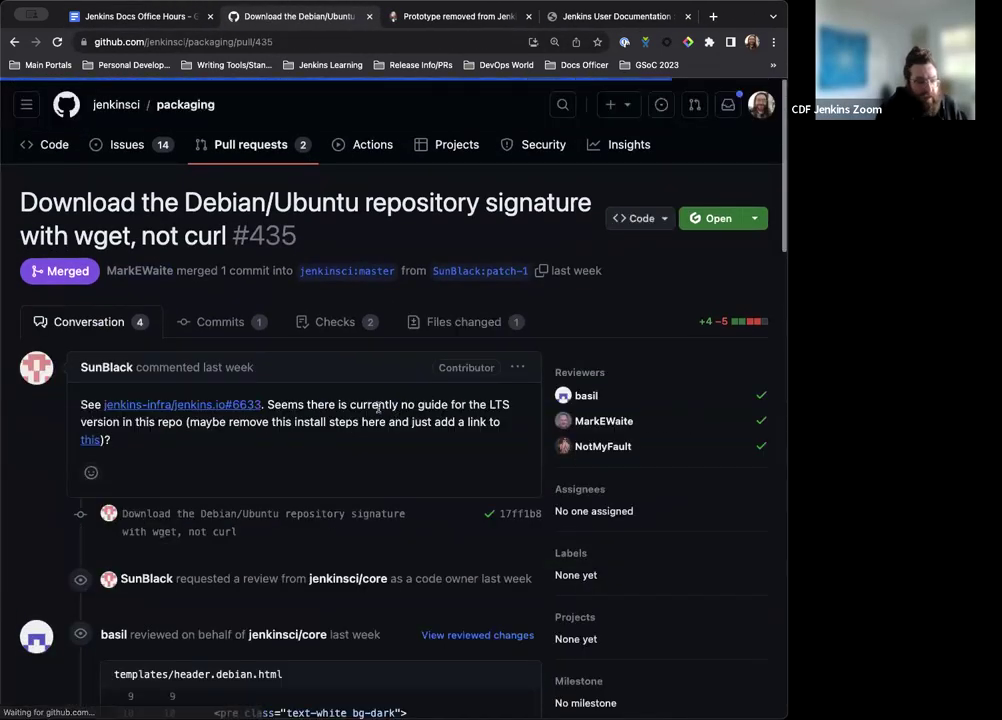
{"action": "scroll", "coordinate": [229, 369], "scroll_direction": "down", "scroll_amount": 5}
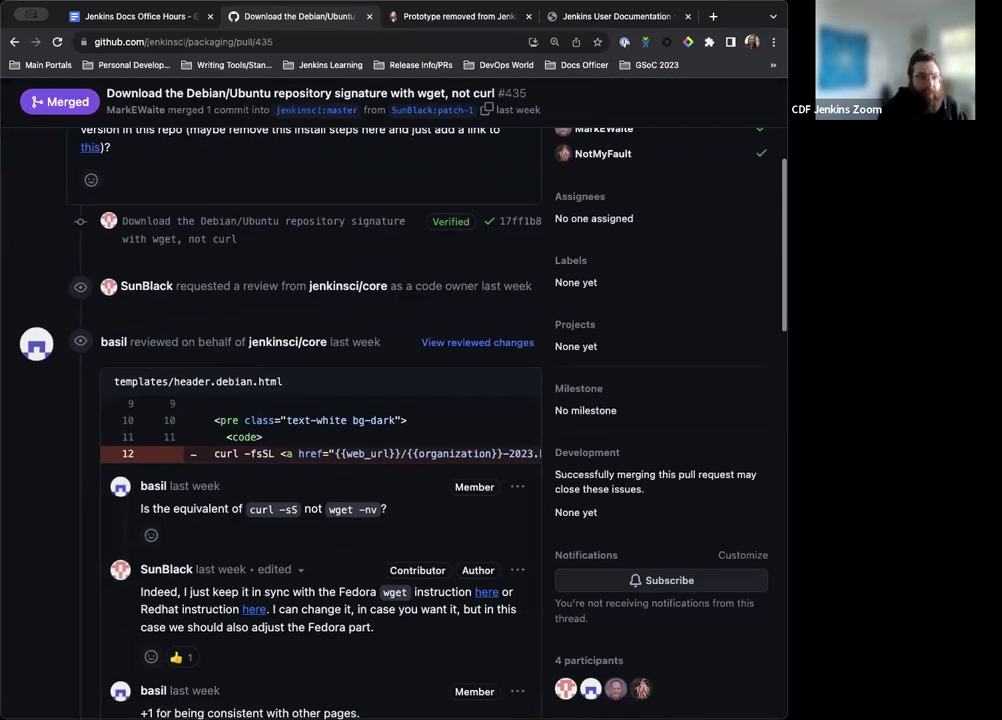
{"action": "scroll", "coordinate": [228, 335], "scroll_direction": "down", "scroll_amount": 8}
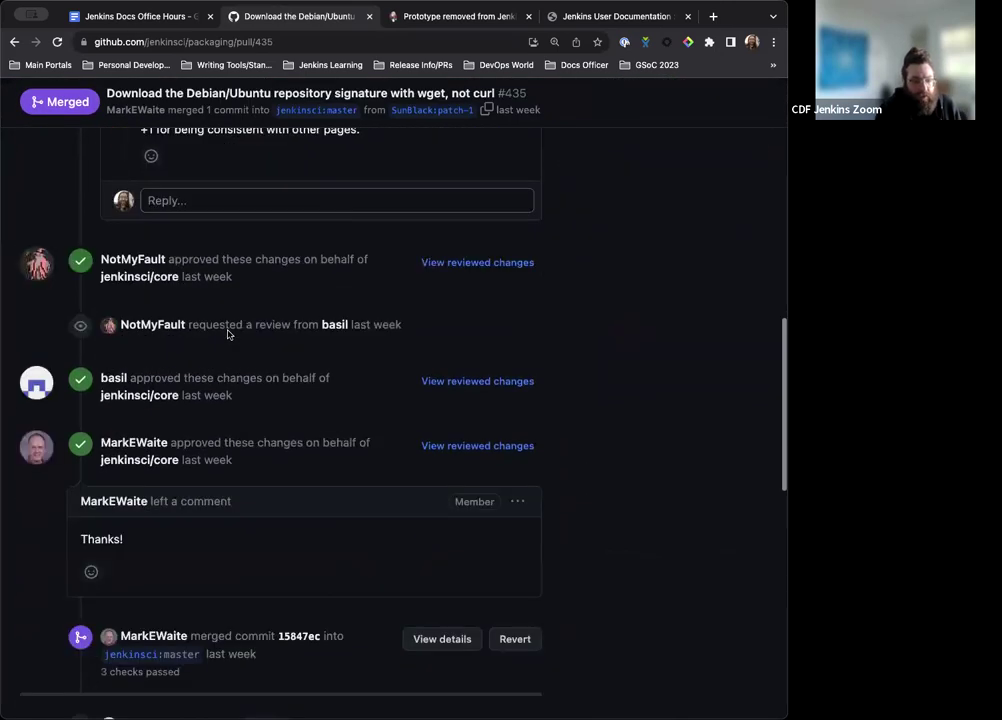
{"action": "scroll", "coordinate": [228, 335], "scroll_direction": "up", "scroll_amount": 5}
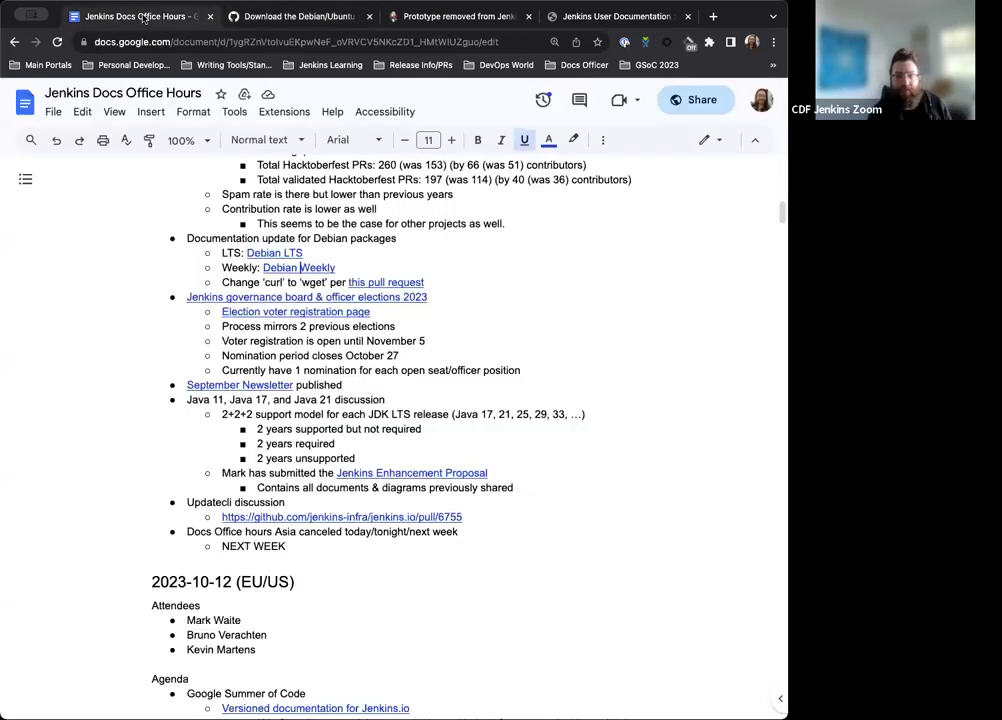
Return to the meeting notes and move on to the Jenkins governance board and officer elections 2023 item
{"action": "left_click", "coordinate": [145, 18]}
{"action": "scroll", "coordinate": [274, 329], "scroll_direction": "down", "scroll_amount": 1}
{"action": "scroll", "coordinate": [372, 256], "scroll_direction": "down", "scroll_amount": 1}
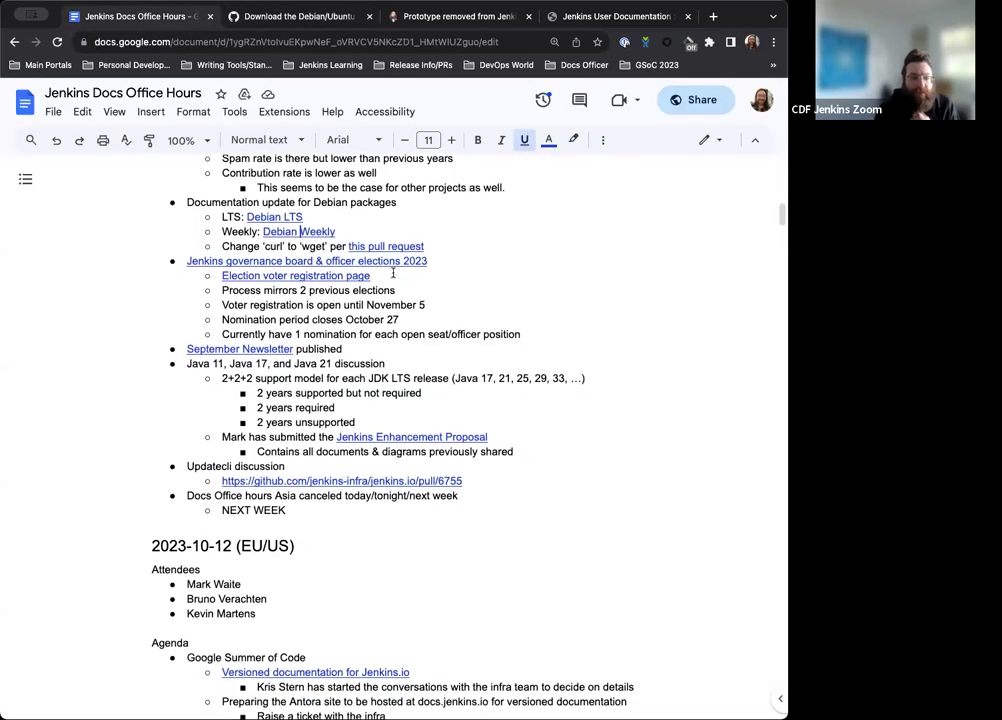
From the meeting notes, open the linked election voter registration page and view the Jenkins Election Voter 2023 group's description and member list
{"action": "scroll", "coordinate": [372, 256], "scroll_direction": "down", "scroll_amount": 1}
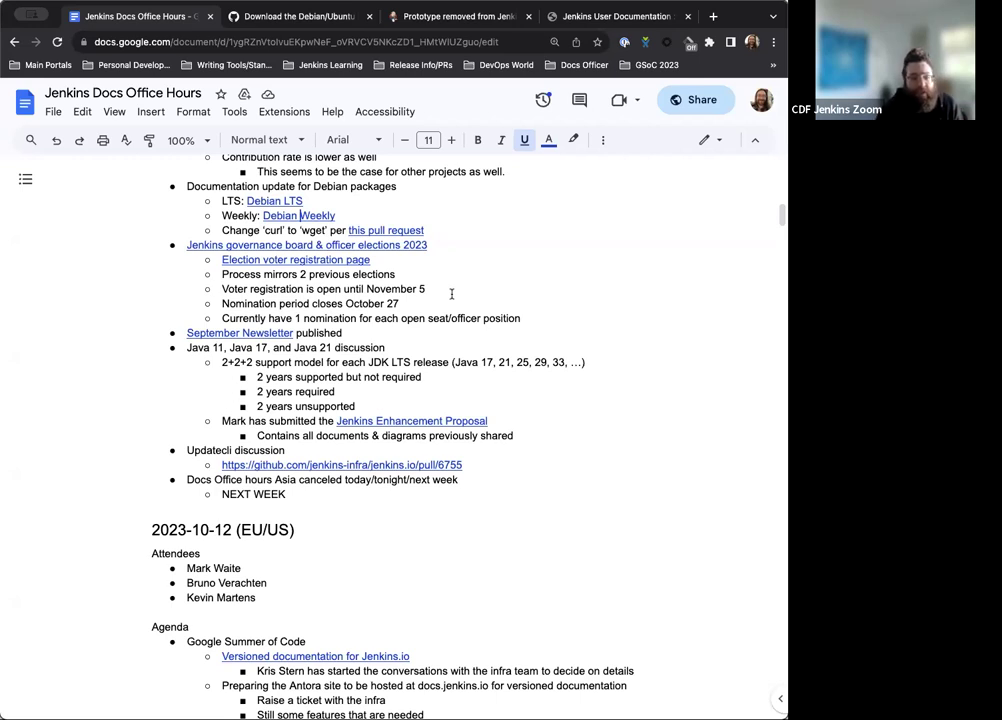
{"action": "left_click", "coordinate": [366, 261]}
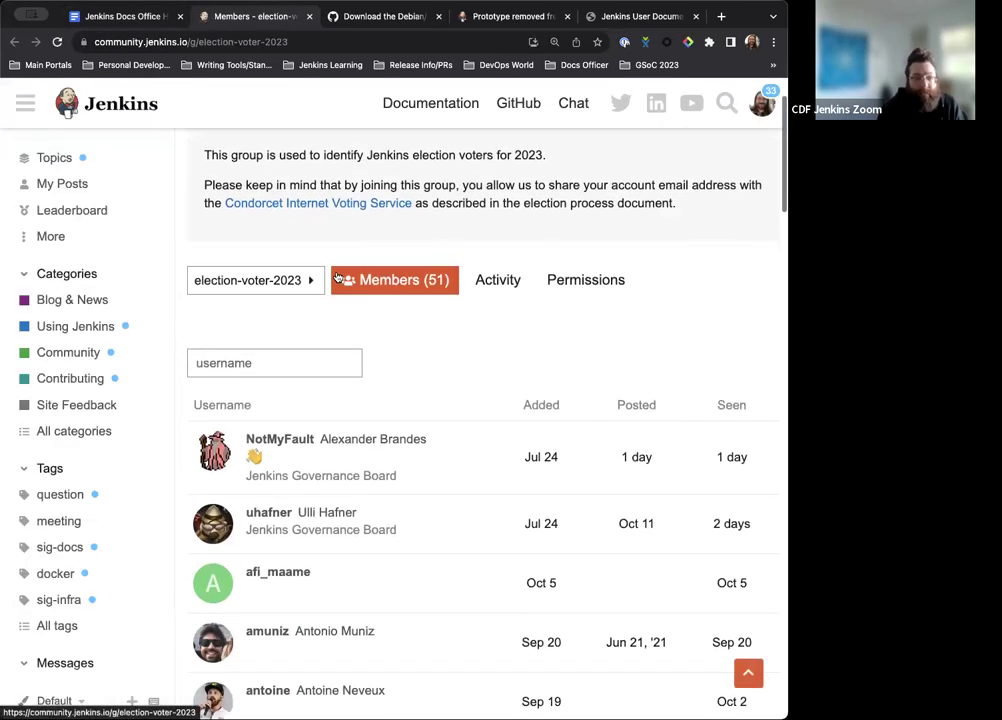
{"action": "scroll", "coordinate": [337, 279], "scroll_direction": "up", "scroll_amount": 2}
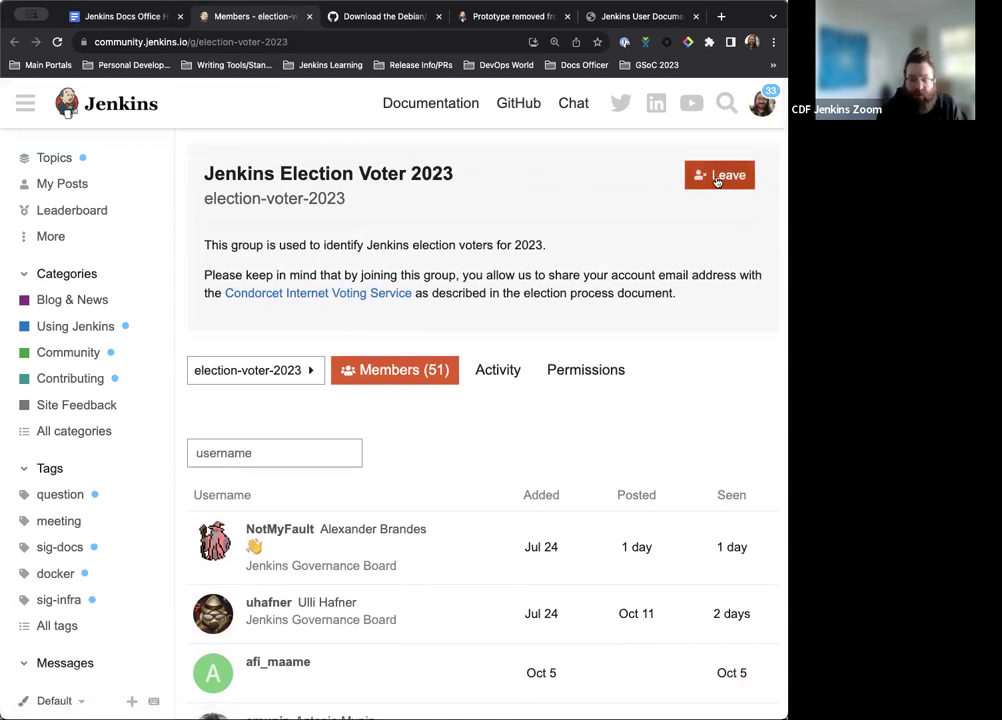
{"action": "scroll", "coordinate": [557, 313], "scroll_direction": "down", "scroll_amount": 5}
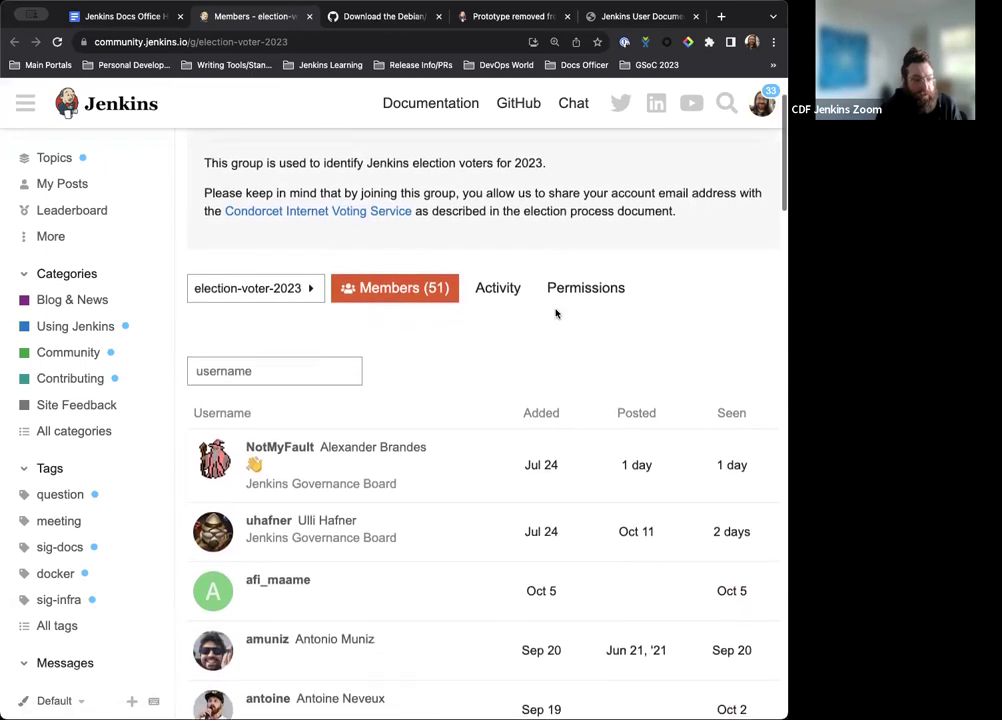
{"action": "scroll", "coordinate": [555, 320], "scroll_direction": "up", "scroll_amount": 5}
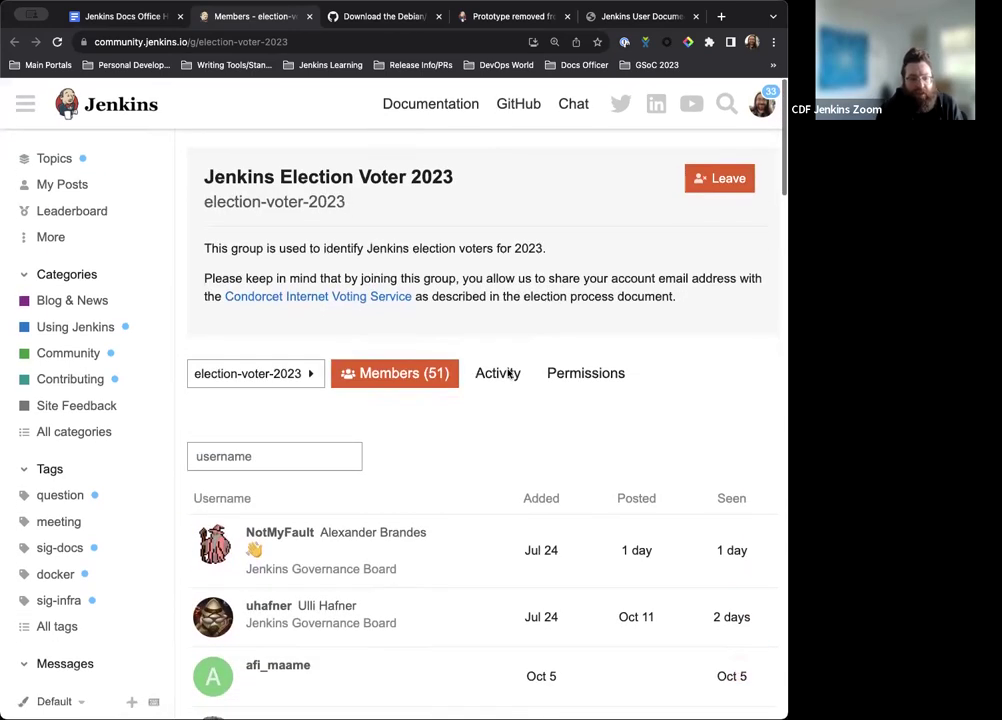
{"action": "scroll", "coordinate": [345, 615], "scroll_direction": "down", "scroll_amount": 1}
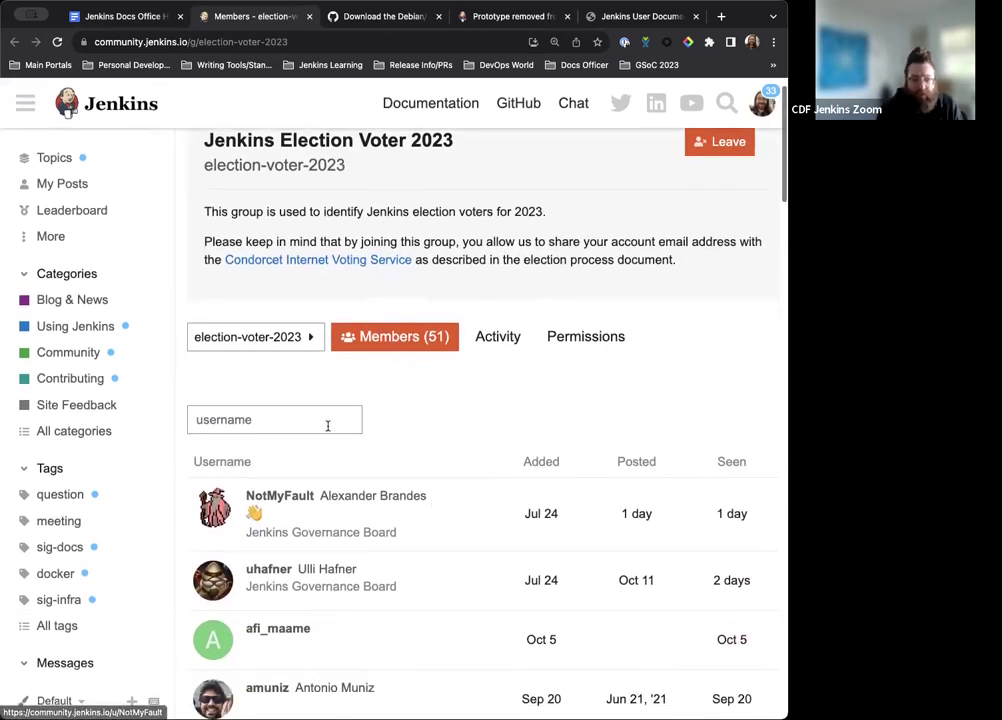
Return to the meeting notes and review the voter registration and nomination deadlines under the 2023 elections item
{"action": "left_click", "coordinate": [143, 20]}
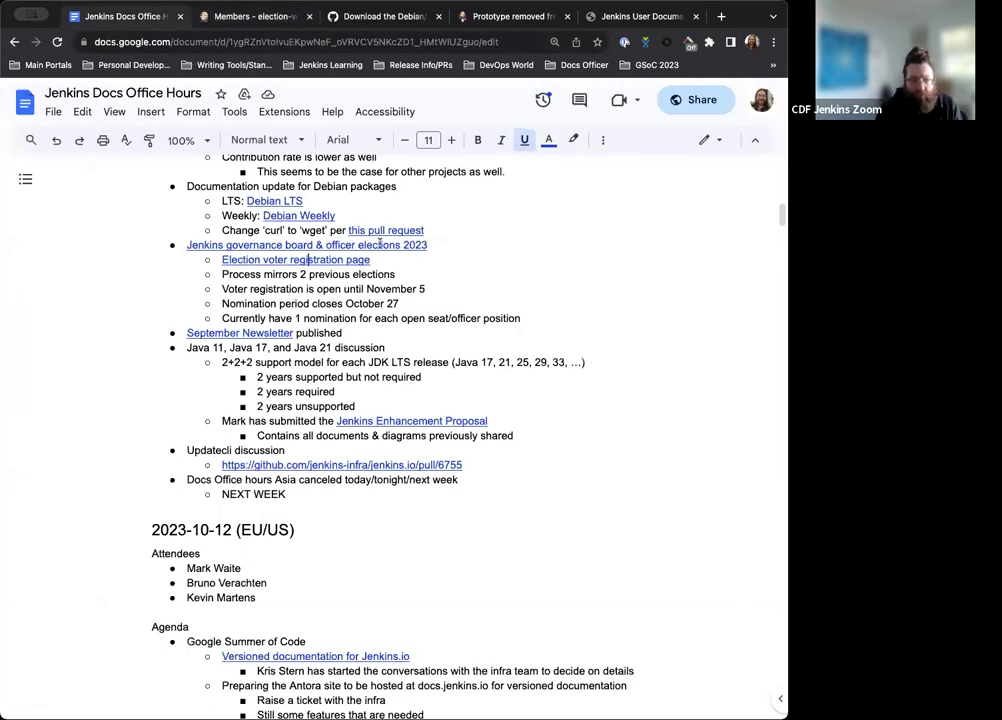
{"action": "scroll", "coordinate": [465, 328], "scroll_direction": "down", "scroll_amount": 1}
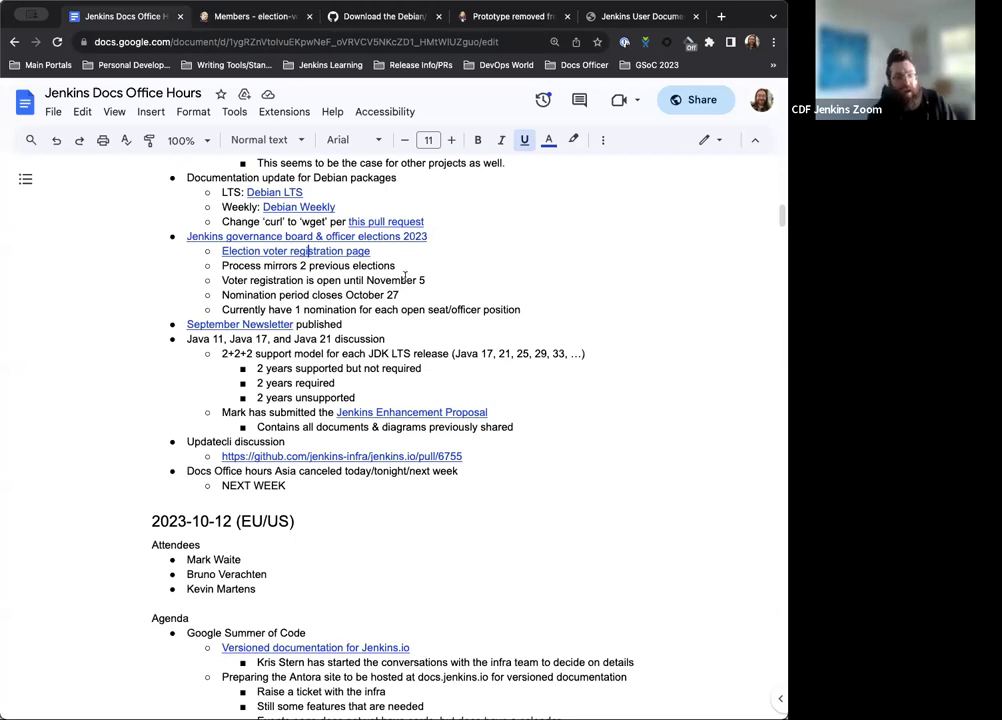
{"action": "scroll", "coordinate": [545, 285], "scroll_direction": "down", "scroll_amount": 1}
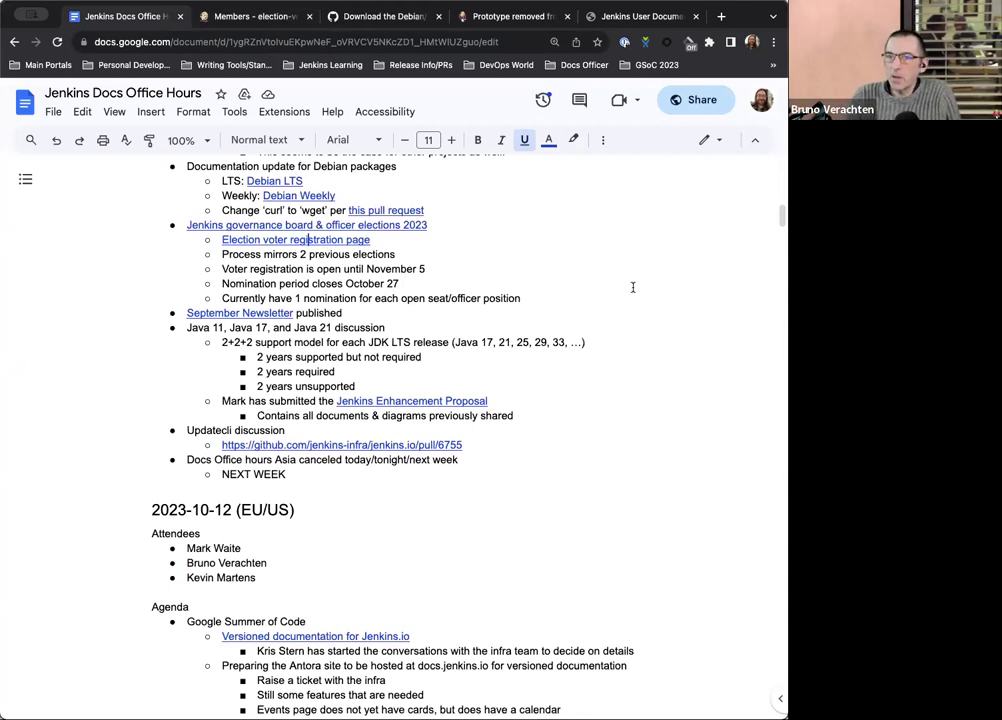
{"action": "left_click", "coordinate": [423, 284]}
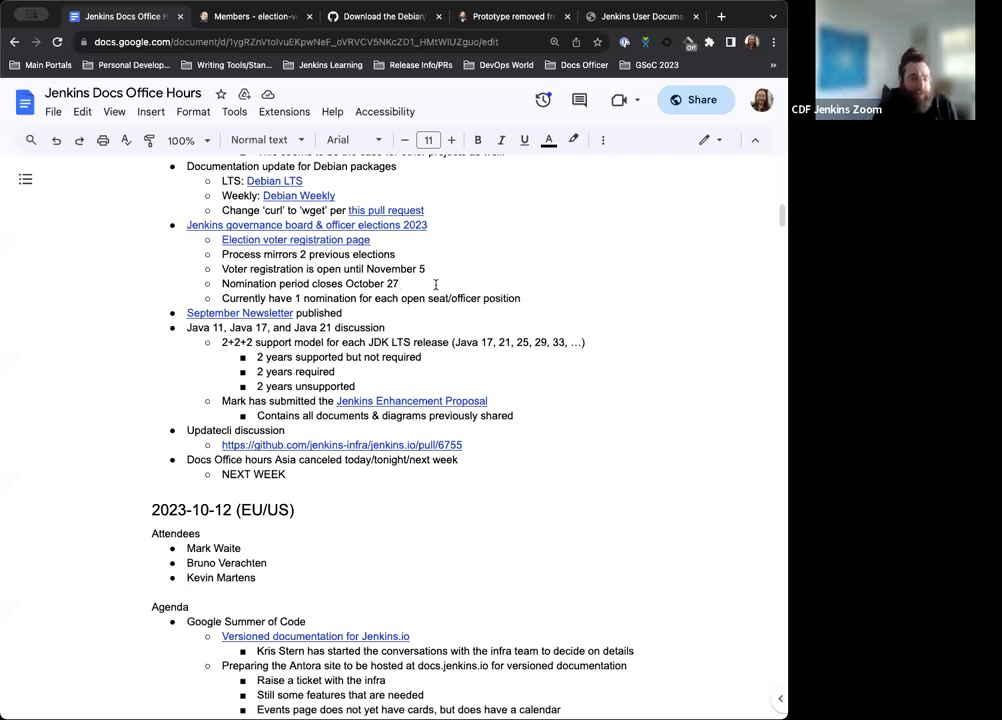
Open the linked governance board and officer elections 2023 blog post and read it through to the Important Dates table
{"action": "left_click", "coordinate": [317, 225]}
{"action": "left_click", "coordinate": [290, 248]}
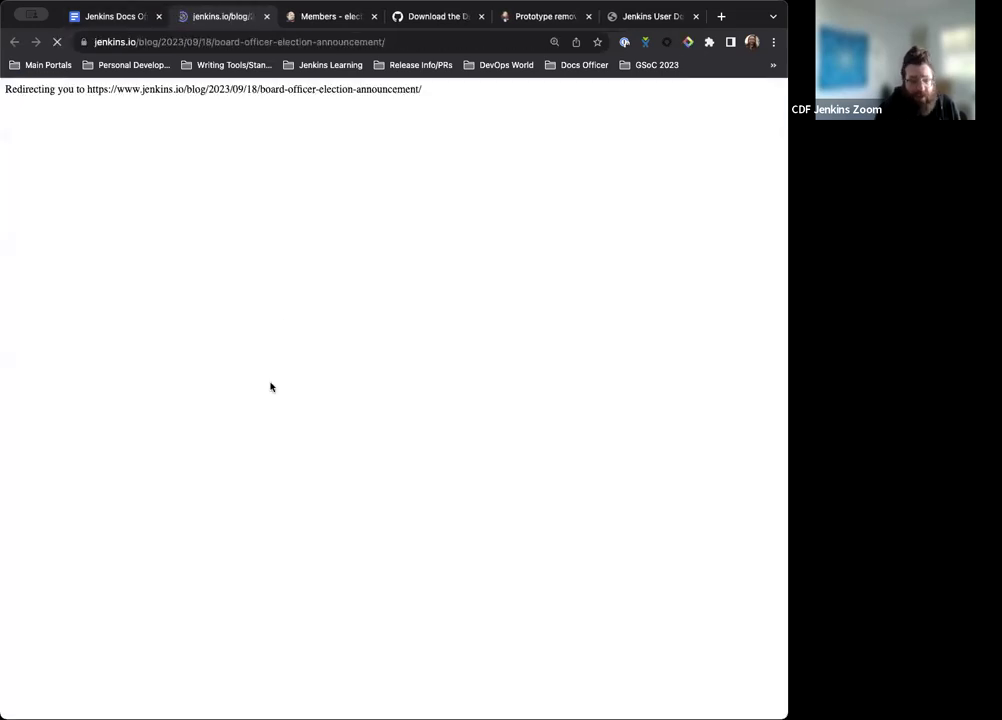
{"action": "scroll", "coordinate": [221, 397], "scroll_direction": "down", "scroll_amount": 3}
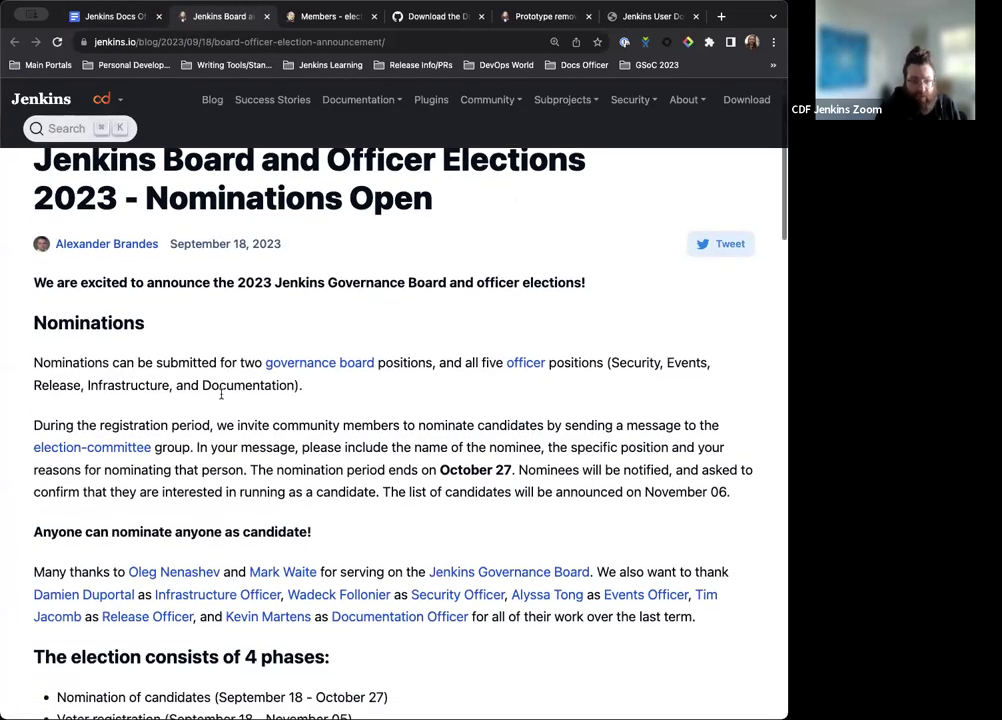
{"action": "scroll", "coordinate": [221, 397], "scroll_direction": "down", "scroll_amount": 1}
{"action": "scroll", "coordinate": [208, 378], "scroll_direction": "down", "scroll_amount": 4}
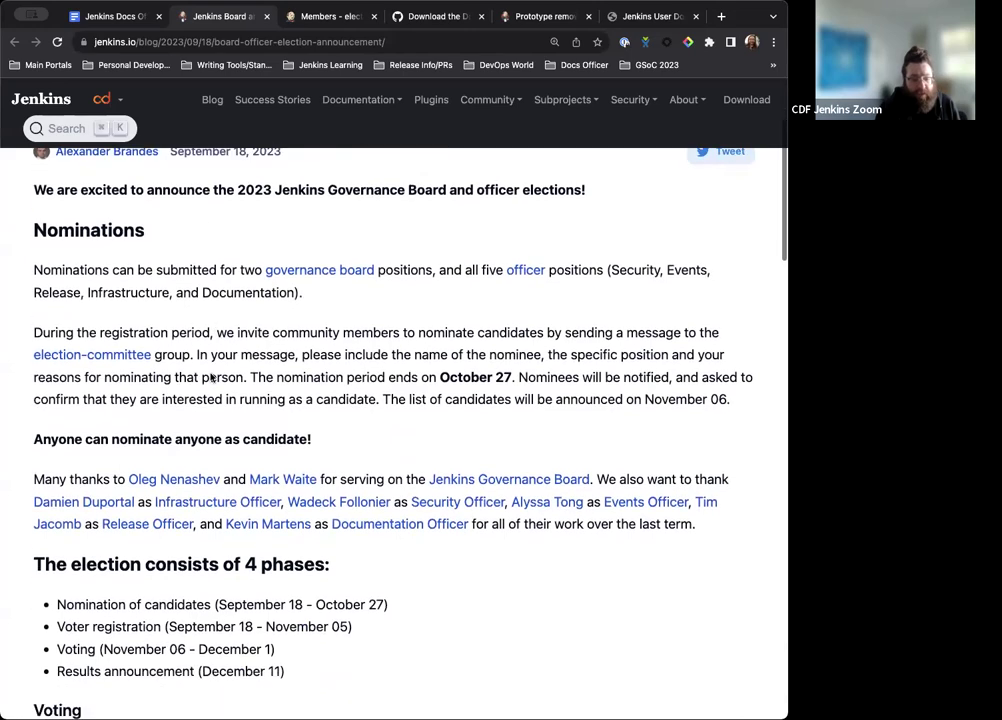
{"action": "scroll", "coordinate": [218, 483], "scroll_direction": "down", "scroll_amount": 3}
{"action": "scroll", "coordinate": [253, 455], "scroll_direction": "down", "scroll_amount": 4}
{"action": "scroll", "coordinate": [253, 440], "scroll_direction": "down", "scroll_amount": 1}
{"action": "scroll", "coordinate": [252, 382], "scroll_direction": "down", "scroll_amount": 7}
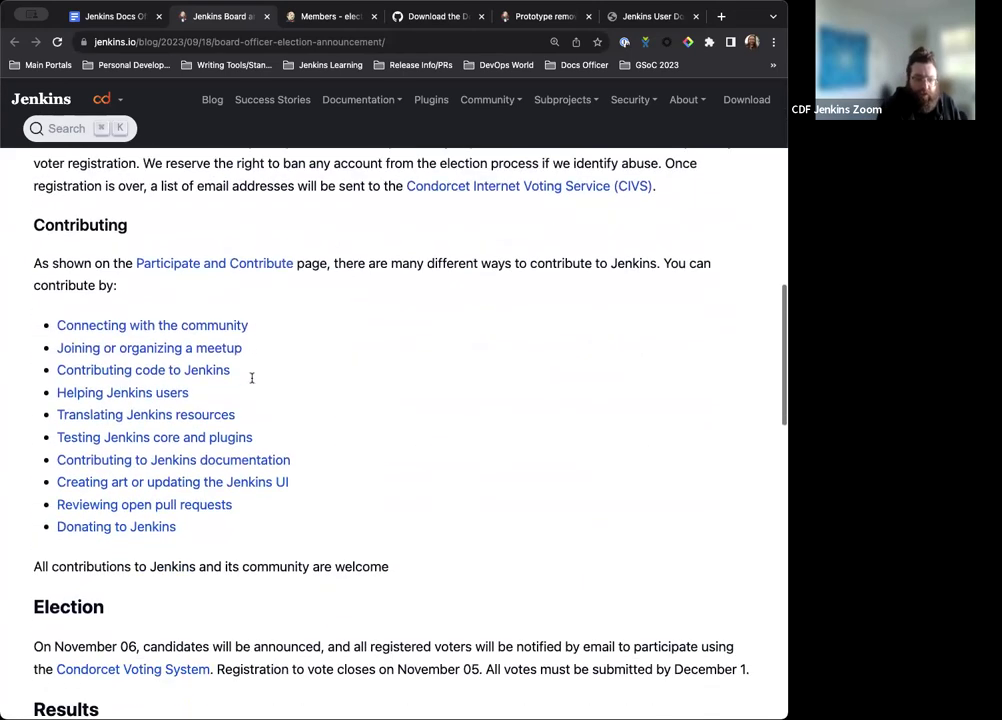
{"action": "scroll", "coordinate": [251, 380], "scroll_direction": "down", "scroll_amount": 7}
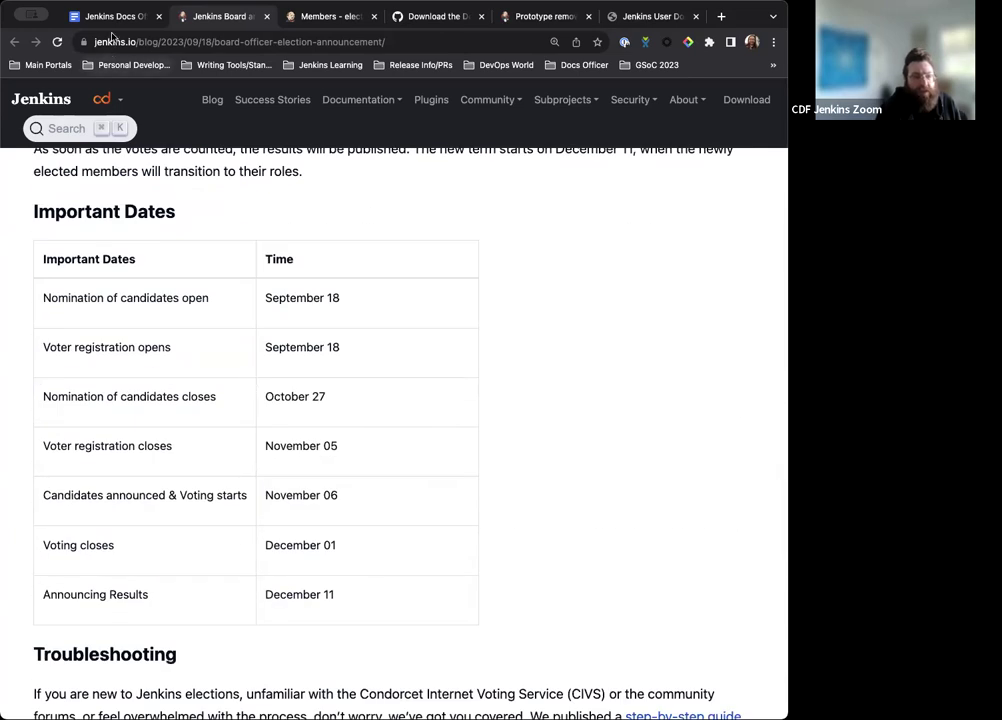
Go back to the meeting notes and open the blog post linked under the September Newsletter item
{"action": "left_click", "coordinate": [115, 22]}
{"action": "scroll", "coordinate": [700, 523], "scroll_direction": "up", "scroll_amount": 1}
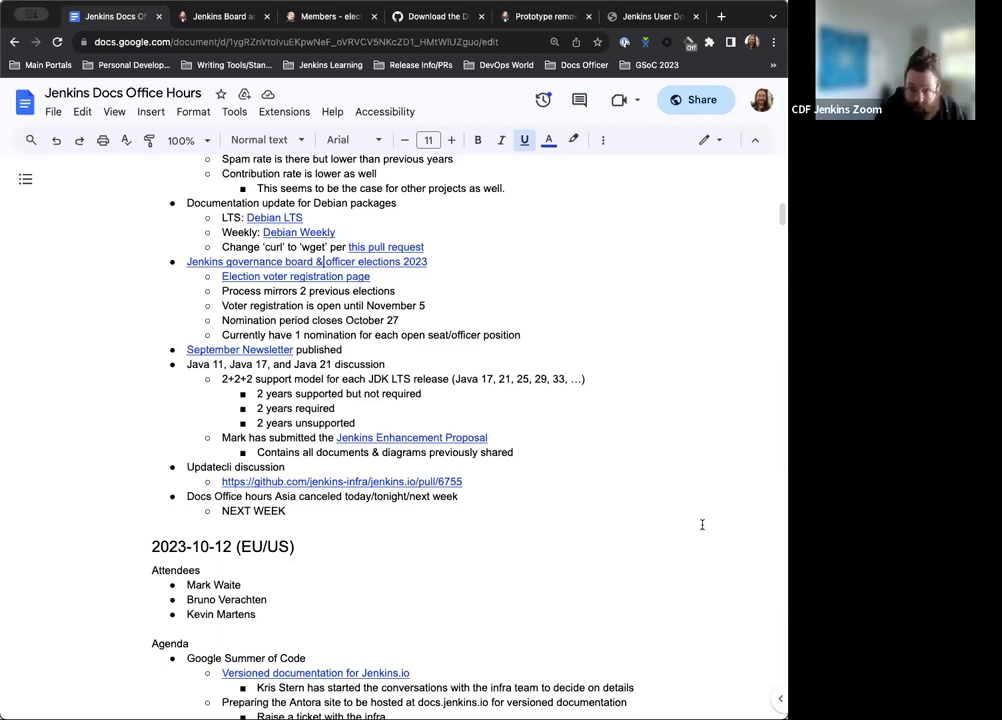
{"action": "scroll", "coordinate": [560, 440], "scroll_direction": "down", "scroll_amount": 2}
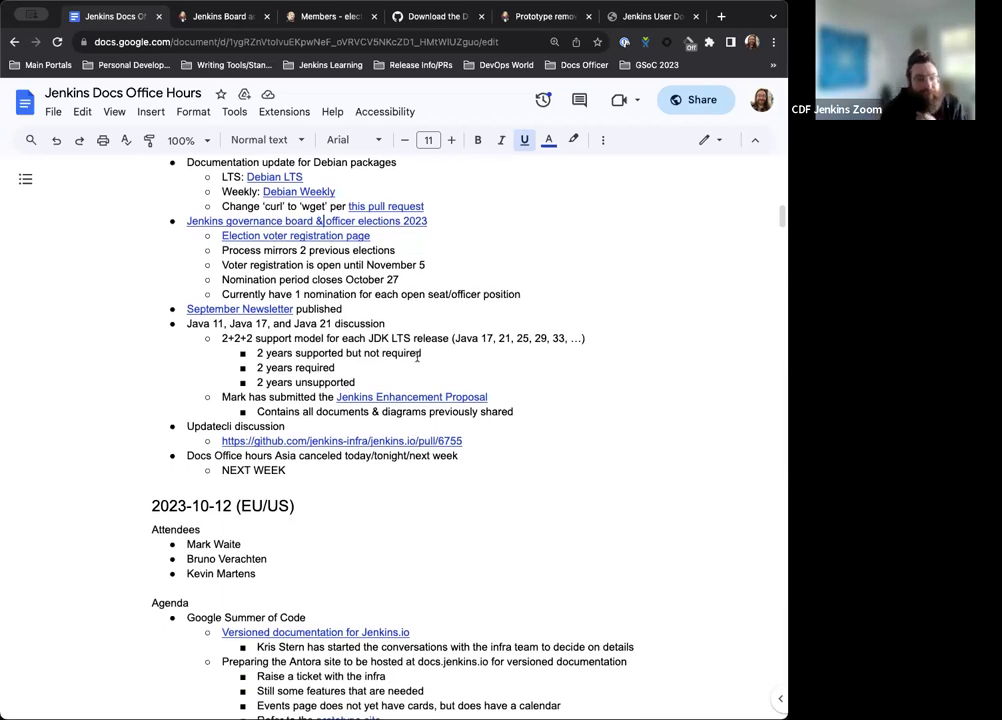
{"action": "scroll", "coordinate": [418, 356], "scroll_direction": "down", "scroll_amount": 1}
{"action": "scroll", "coordinate": [216, 281], "scroll_direction": "down", "scroll_amount": 1}
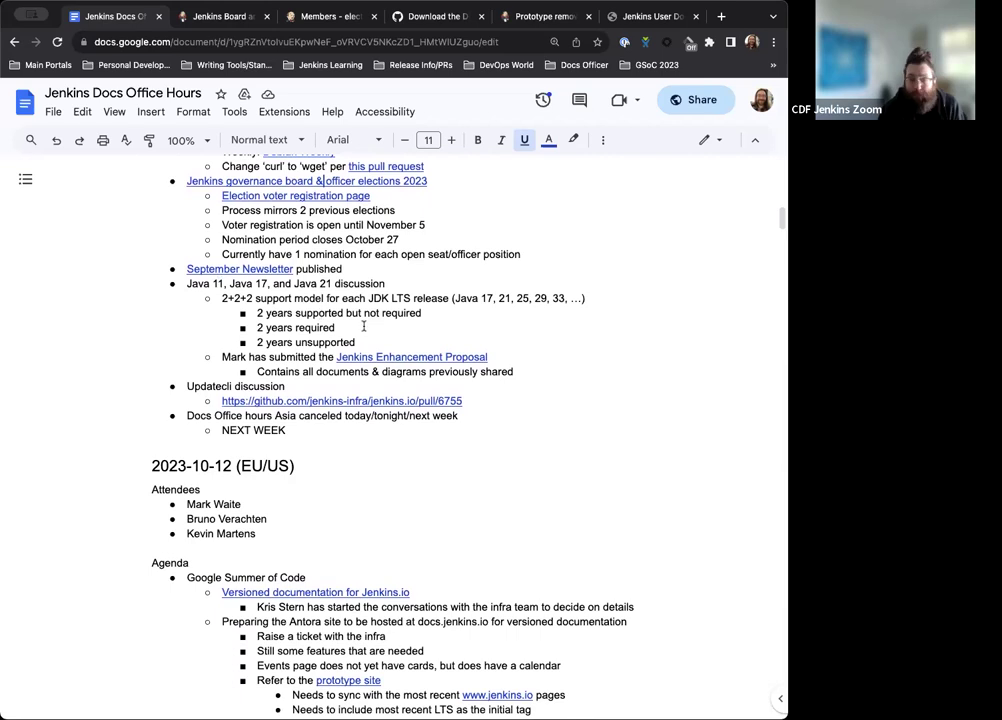
{"action": "scroll", "coordinate": [299, 259], "scroll_direction": "down", "scroll_amount": 1}
{"action": "left_click", "coordinate": [247, 233]}
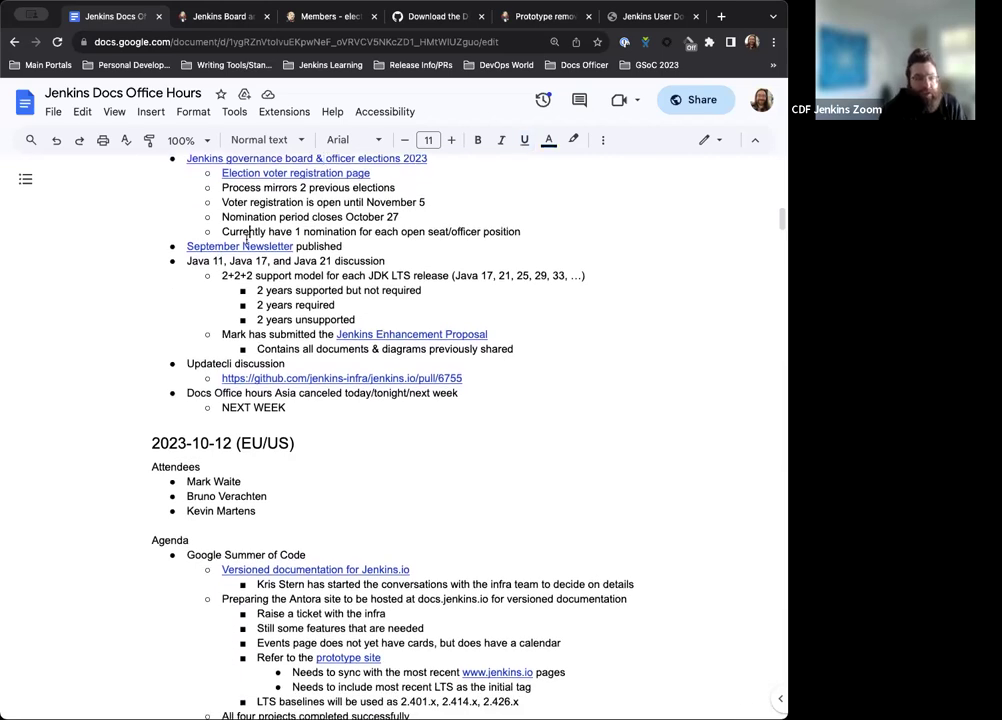
{"action": "left_click", "coordinate": [242, 246]}
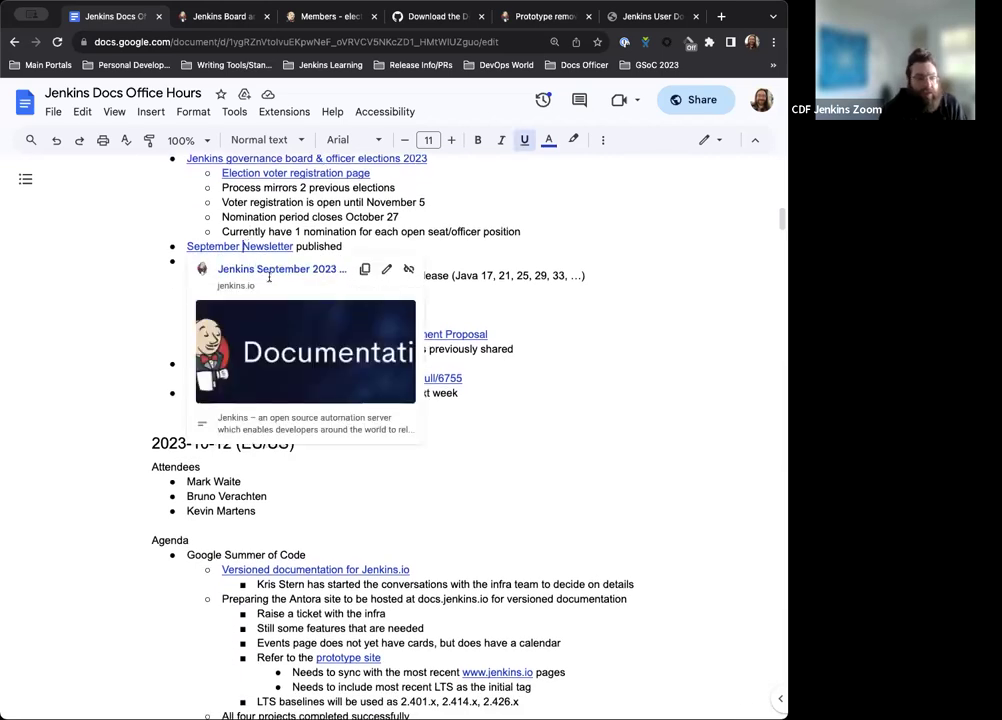
{"action": "left_click", "coordinate": [259, 270]}
Read the Jenkins September 2023 Newsletter from the key takeaways through the Google Summer of Code section
{"action": "scroll", "coordinate": [367, 340], "scroll_direction": "down", "scroll_amount": 2}
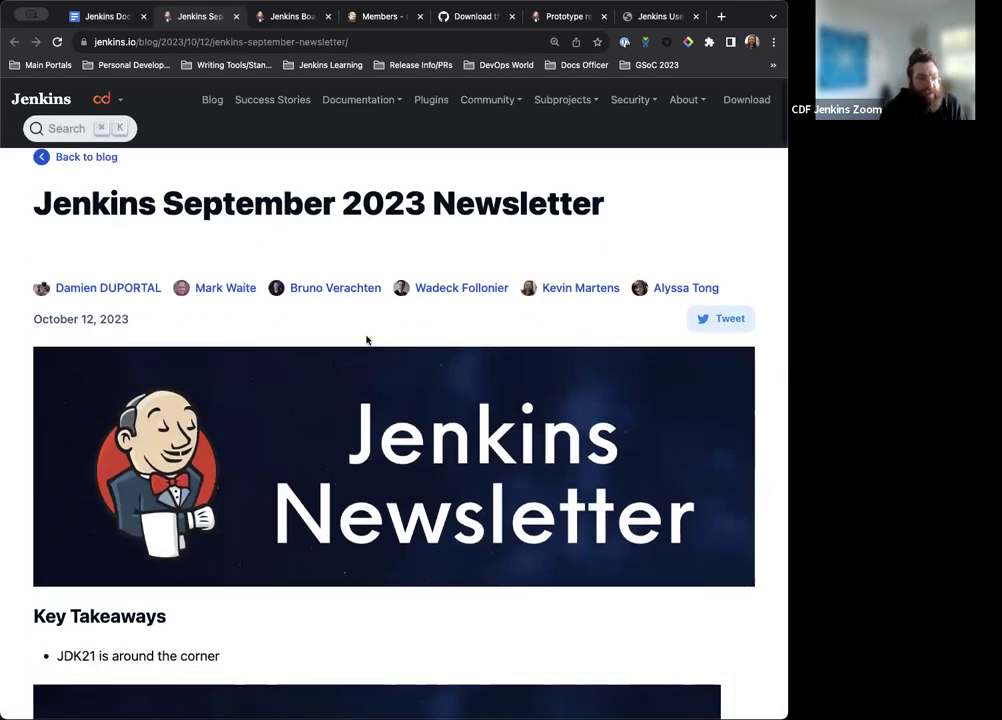
{"action": "scroll", "coordinate": [367, 340], "scroll_direction": "up", "scroll_amount": 1}
{"action": "scroll", "coordinate": [418, 514], "scroll_direction": "down", "scroll_amount": 2}
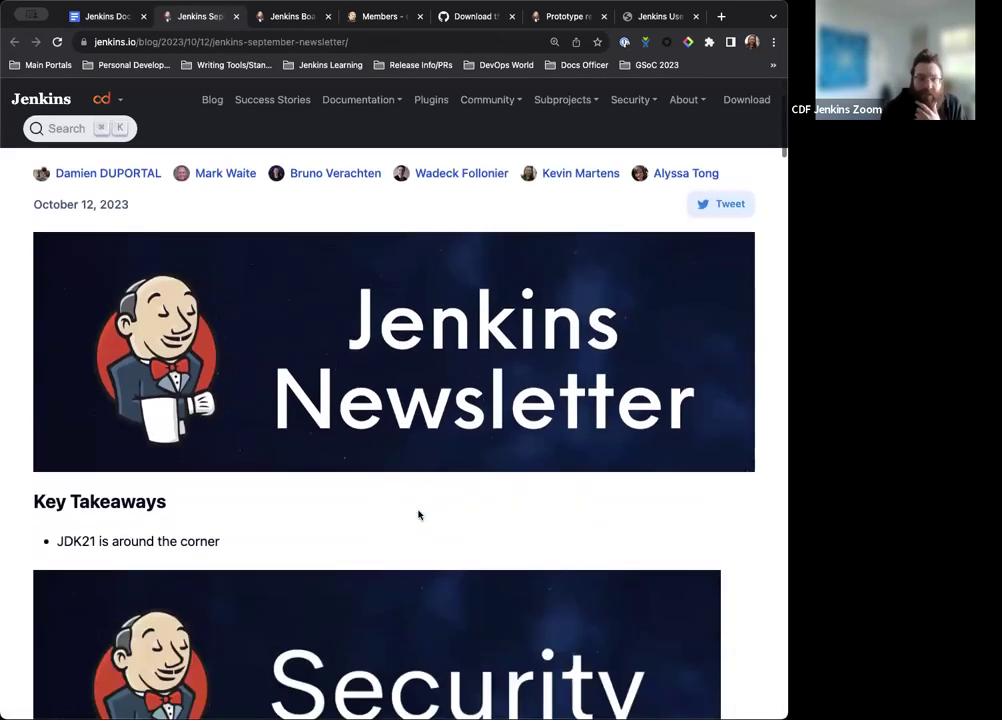
{"action": "scroll", "coordinate": [418, 514], "scroll_direction": "down", "scroll_amount": 12}
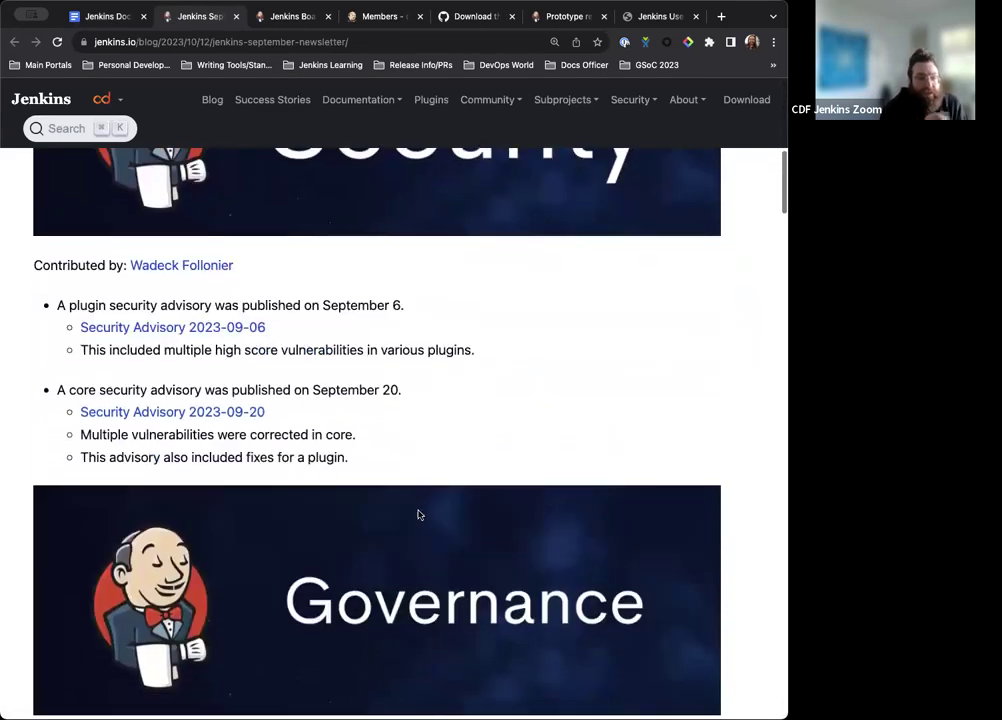
{"action": "scroll", "coordinate": [418, 514], "scroll_direction": "down", "scroll_amount": 12}
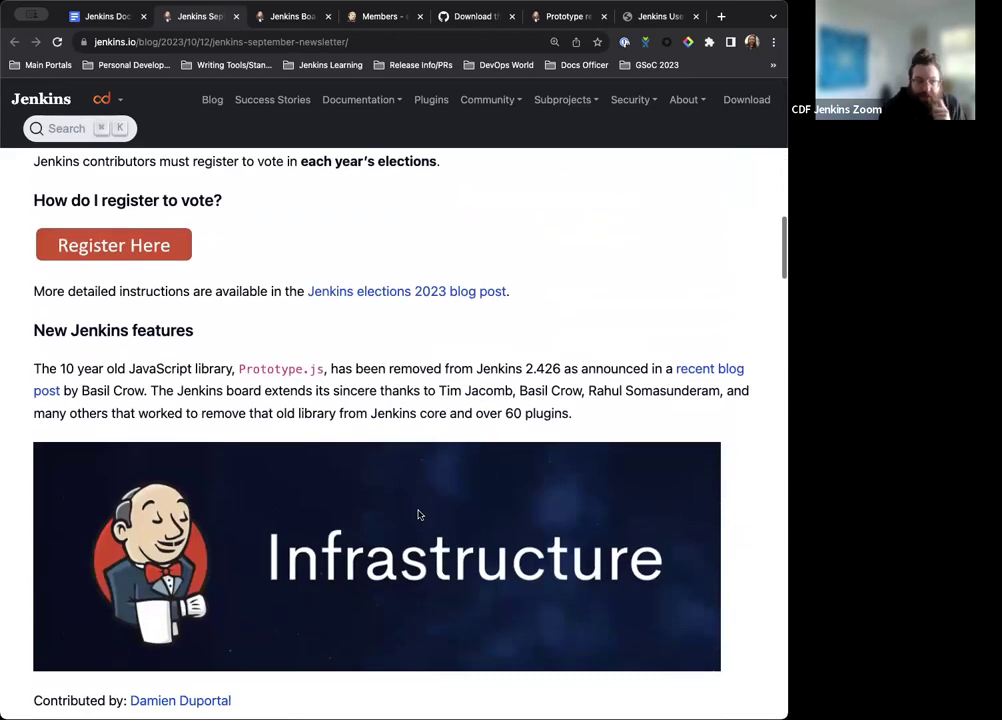
{"action": "scroll", "coordinate": [419, 514], "scroll_direction": "up", "scroll_amount": 5}
{"action": "scroll", "coordinate": [419, 514], "scroll_direction": "down", "scroll_amount": 12}
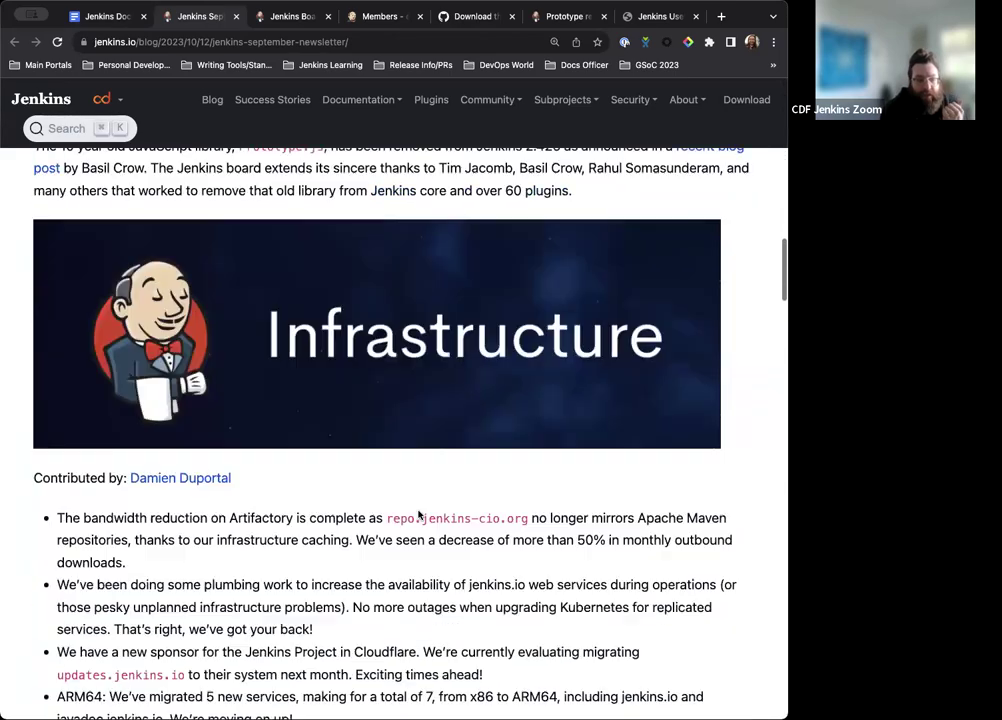
{"action": "scroll", "coordinate": [418, 514], "scroll_direction": "down", "scroll_amount": 11}
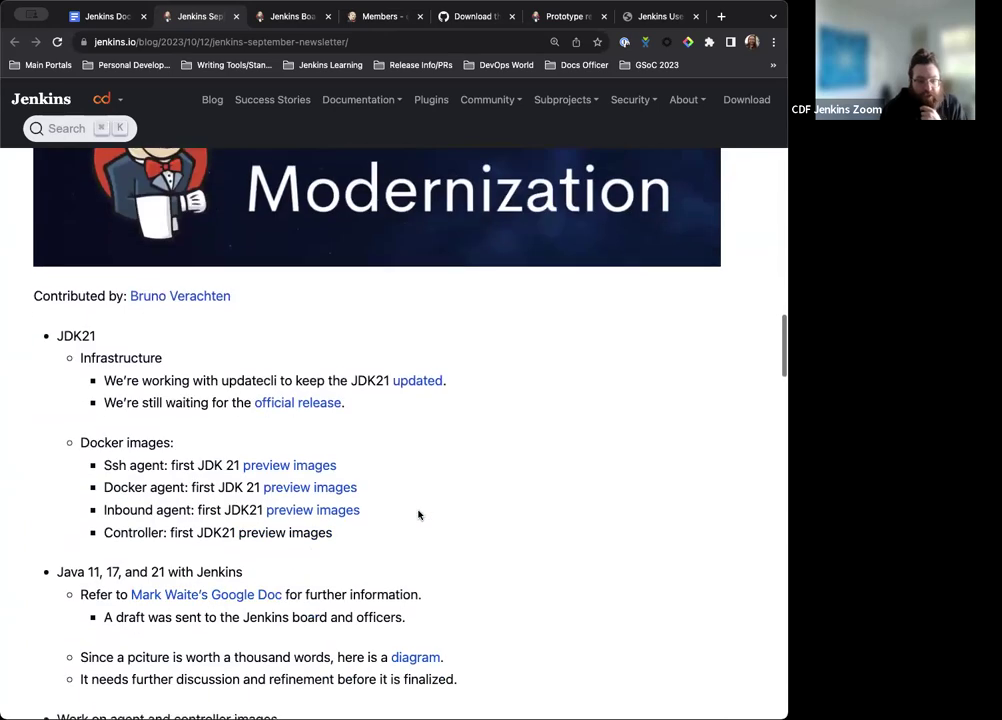
{"action": "scroll", "coordinate": [418, 514], "scroll_direction": "down", "scroll_amount": 2}
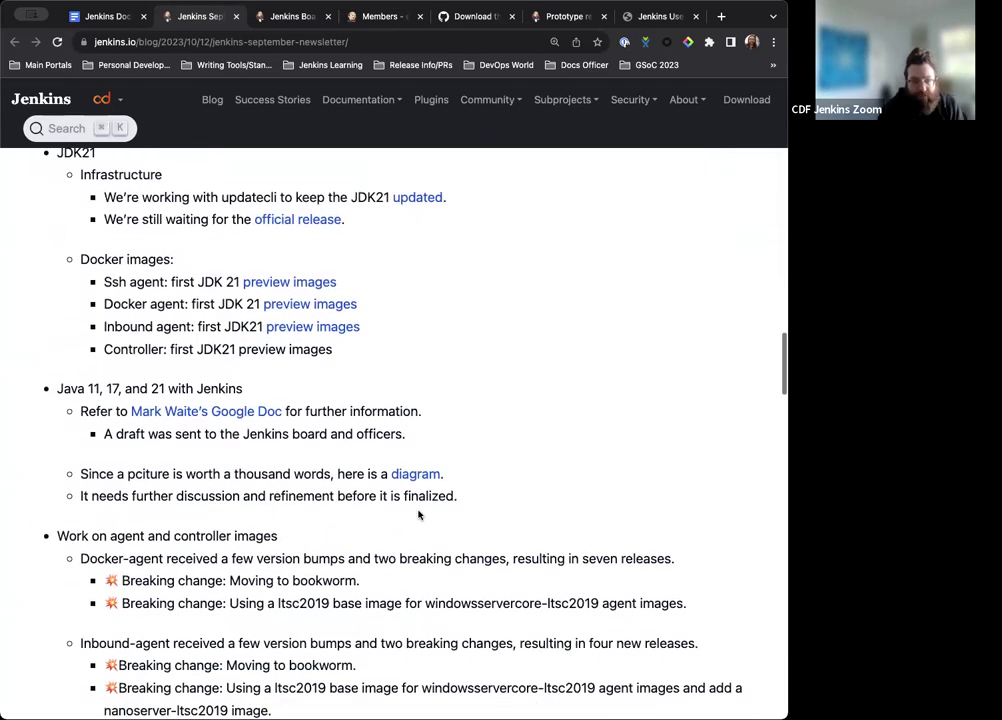
{"action": "scroll", "coordinate": [420, 514], "scroll_direction": "up", "scroll_amount": 1}
{"action": "scroll", "coordinate": [419, 514], "scroll_direction": "down", "scroll_amount": 5}
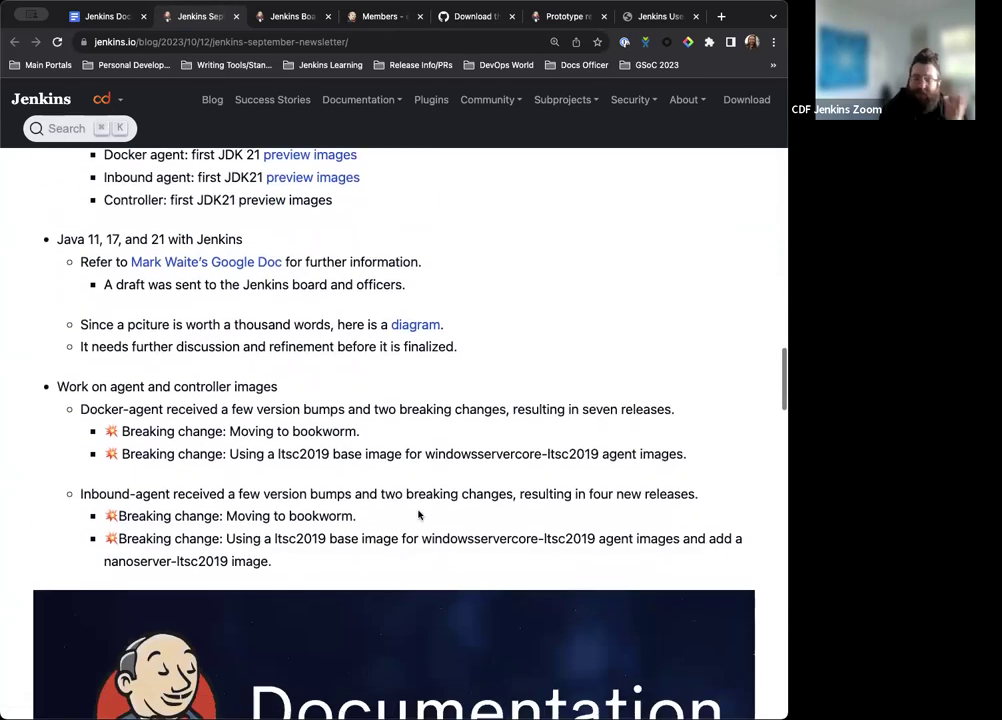
{"action": "scroll", "coordinate": [419, 514], "scroll_direction": "down", "scroll_amount": 1}
{"action": "scroll", "coordinate": [419, 514], "scroll_direction": "down", "scroll_amount": 16}
{"action": "scroll", "coordinate": [419, 517], "scroll_direction": "down", "scroll_amount": 8}
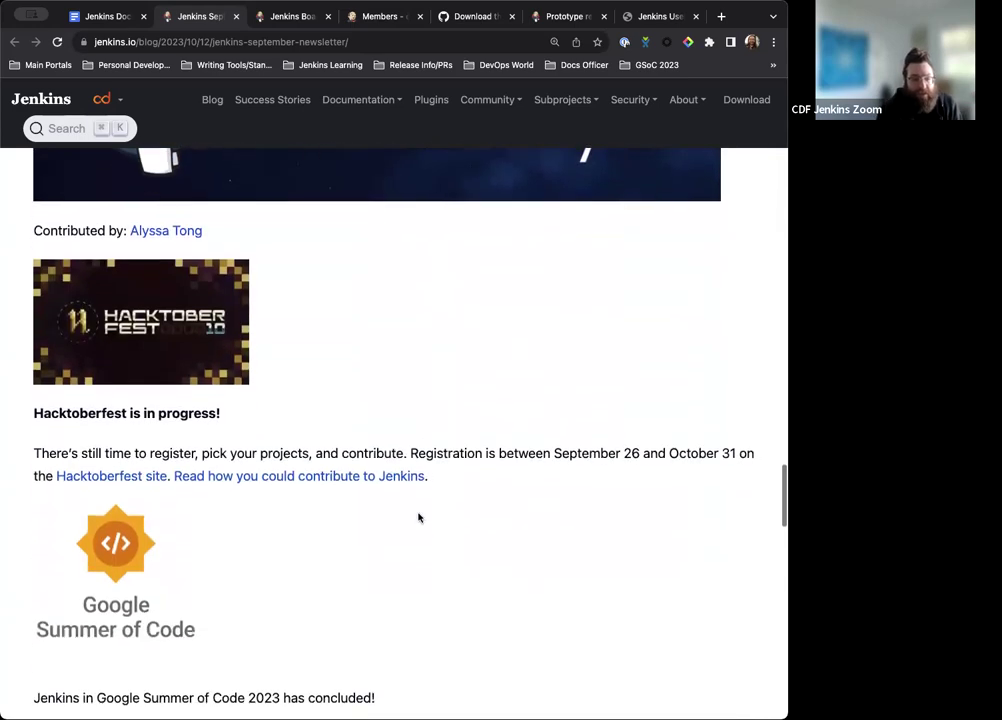
{"action": "scroll", "coordinate": [418, 514], "scroll_direction": "down", "scroll_amount": 1}
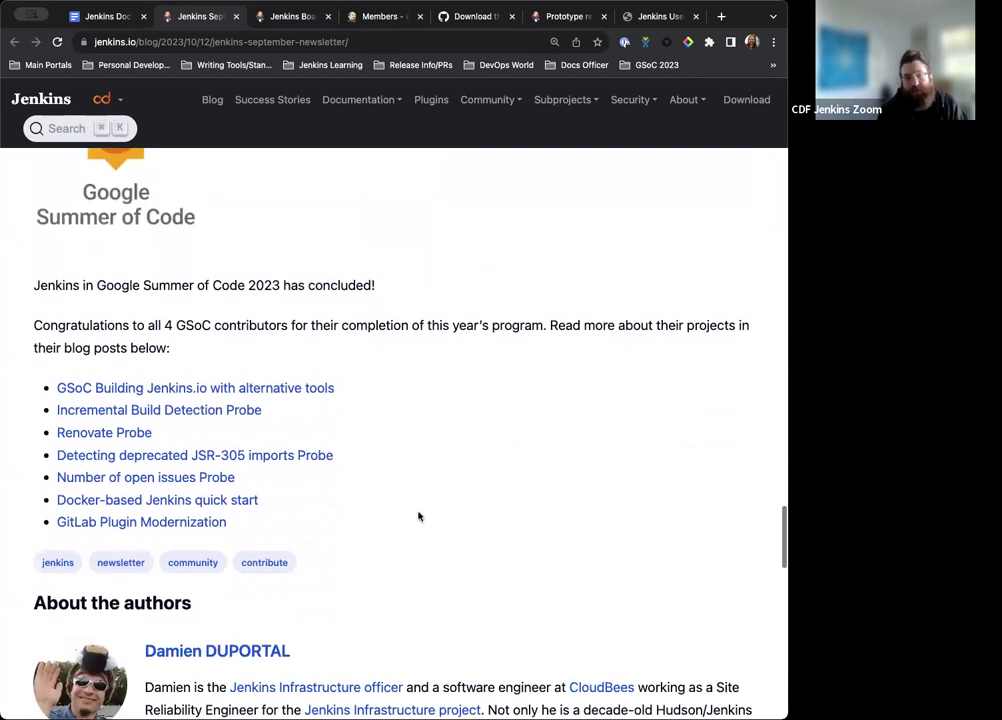
{"action": "scroll", "coordinate": [217, 259], "scroll_direction": "up", "scroll_amount": 2}
{"action": "scroll", "coordinate": [120, 182], "scroll_direction": "up", "scroll_amount": 1}
Return to the meeting notes and open the Jenkins Enhancement Proposal pull request linked under the Java 11, Java 17, and Java 21 discussion
{"action": "left_click", "coordinate": [95, 16]}
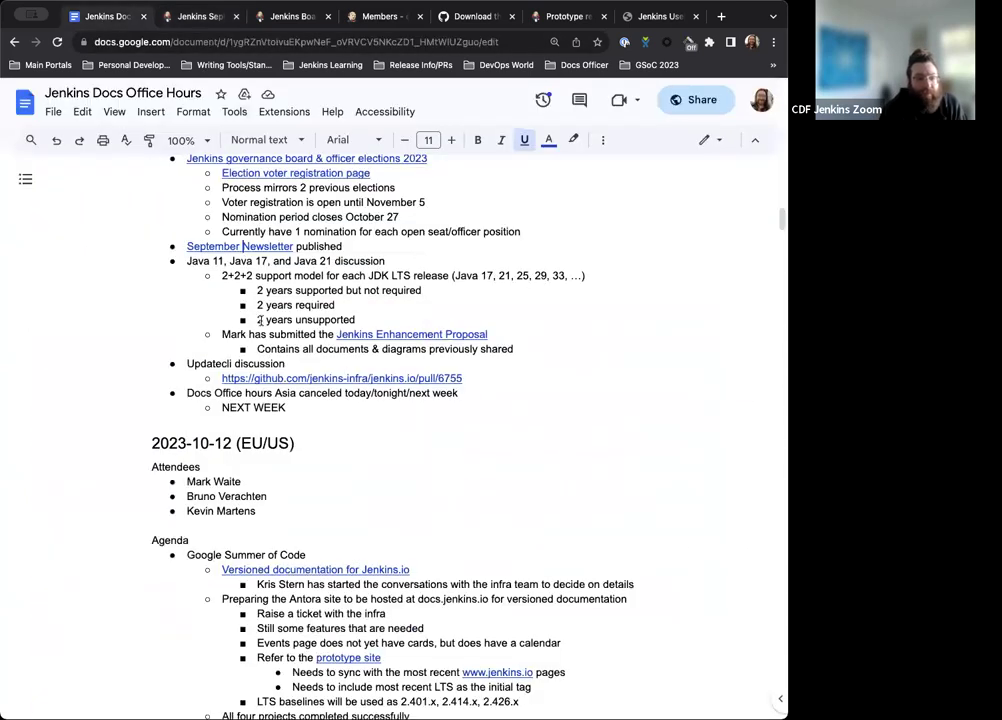
{"action": "scroll", "coordinate": [208, 297], "scroll_direction": "down", "scroll_amount": 1}
{"action": "scroll", "coordinate": [358, 271], "scroll_direction": "down", "scroll_amount": 1}
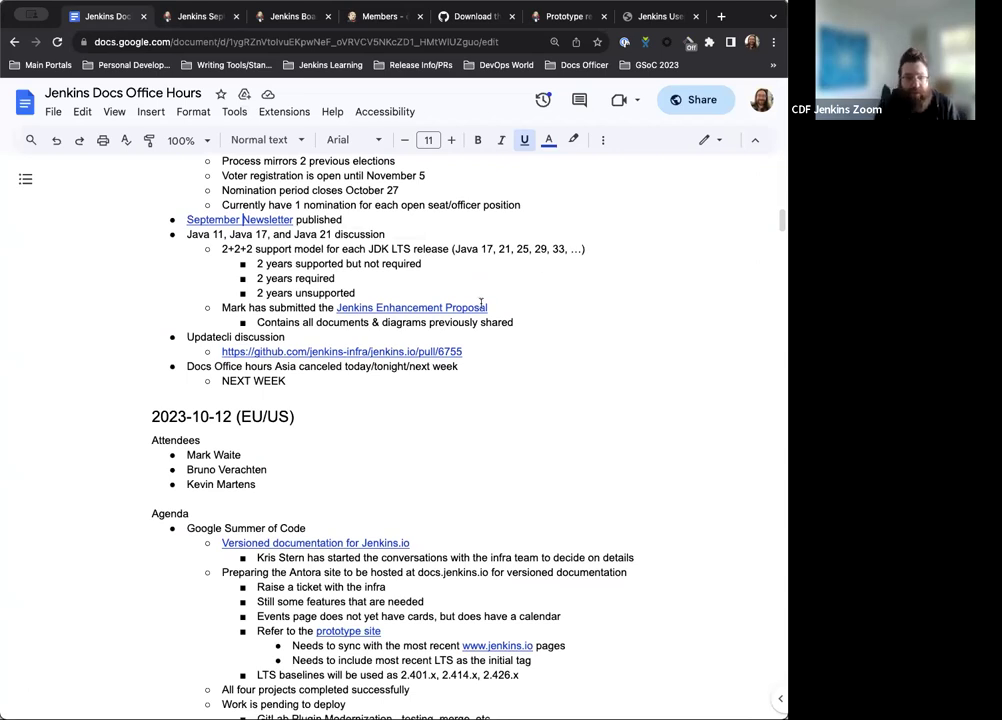
{"action": "left_click", "coordinate": [435, 310]}
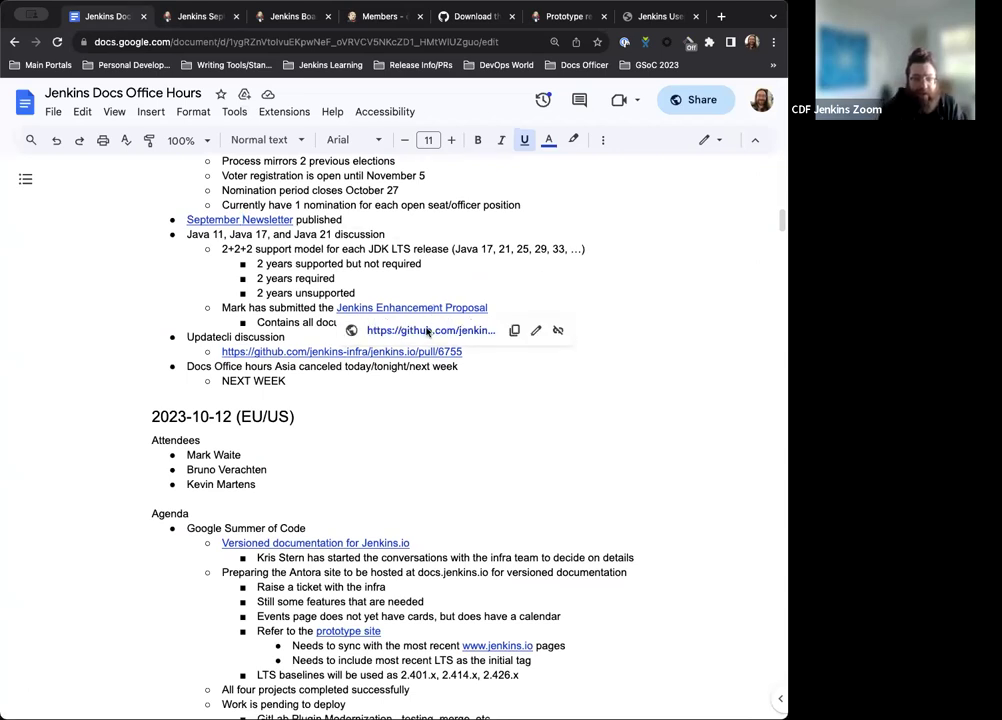
{"action": "left_click", "coordinate": [426, 330]}
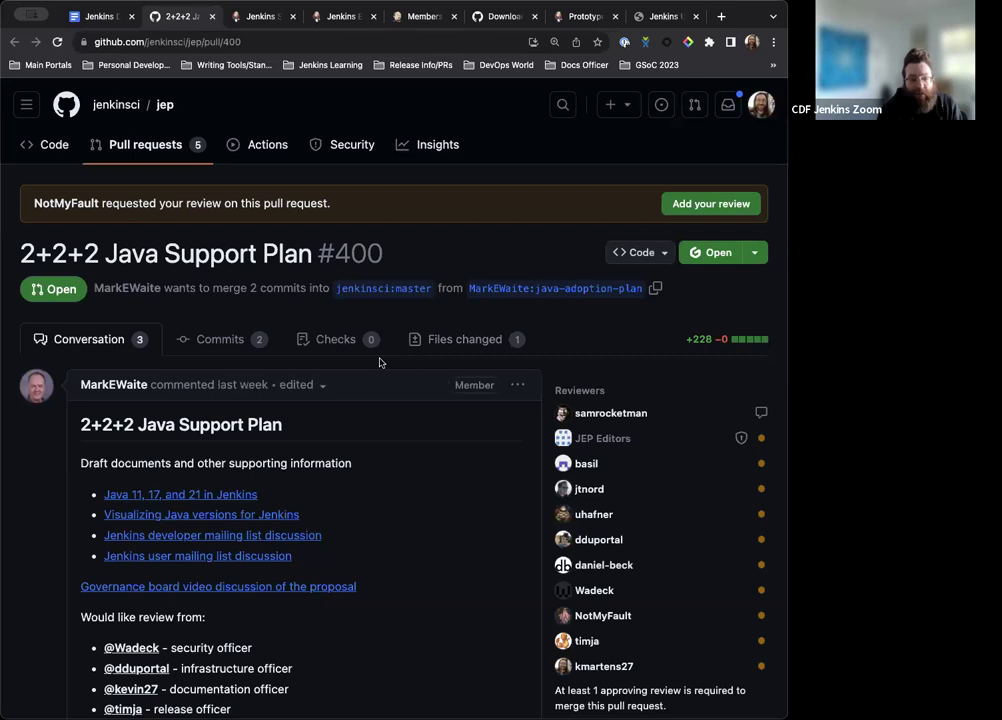
{"action": "scroll", "coordinate": [380, 362], "scroll_direction": "down", "scroll_amount": 2}
{"action": "scroll", "coordinate": [380, 362], "scroll_direction": "down", "scroll_amount": 1}
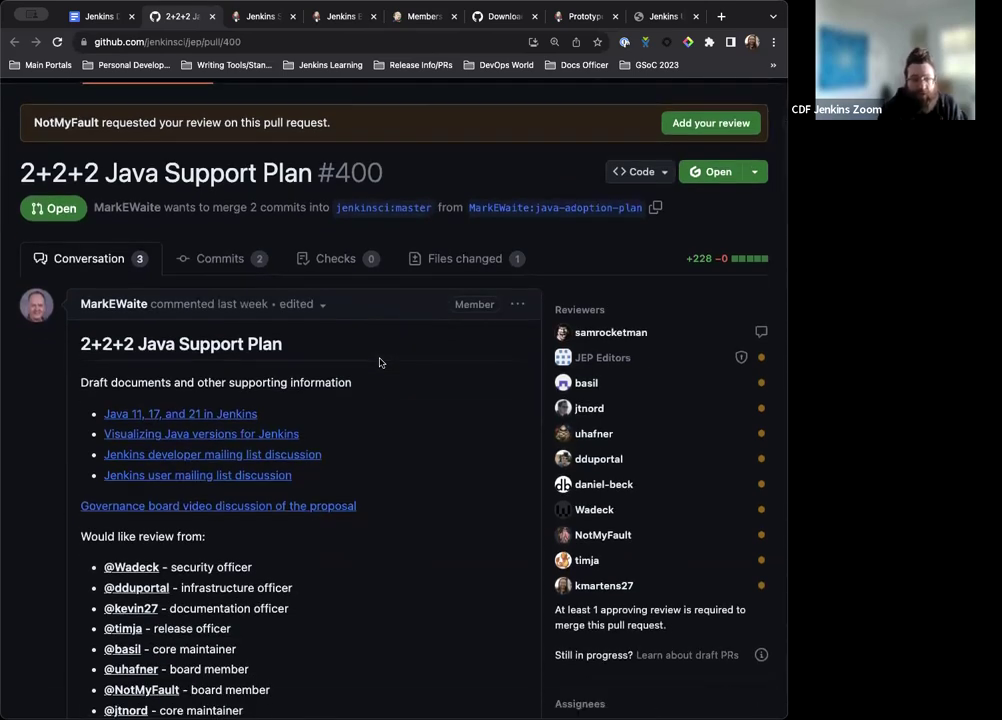
Examine the 2+2+2 Java Support Plan pull request from its description and requested reviewers through the Groovy review comment
{"action": "scroll", "coordinate": [380, 362], "scroll_direction": "down", "scroll_amount": 3}
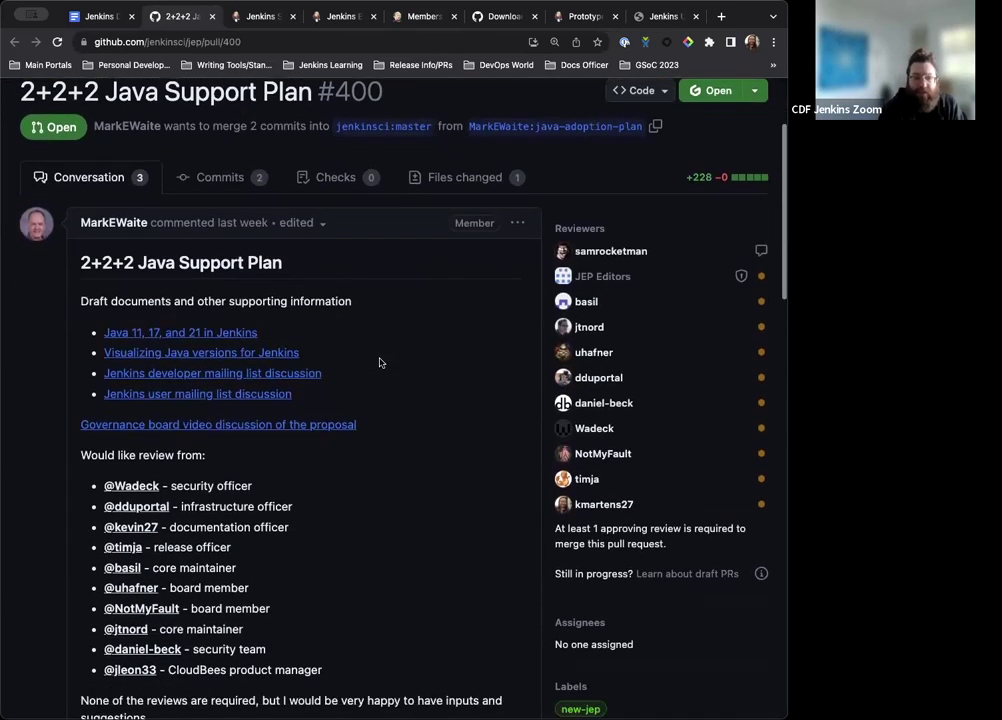
{"action": "scroll", "coordinate": [385, 400], "scroll_direction": "down", "scroll_amount": 1}
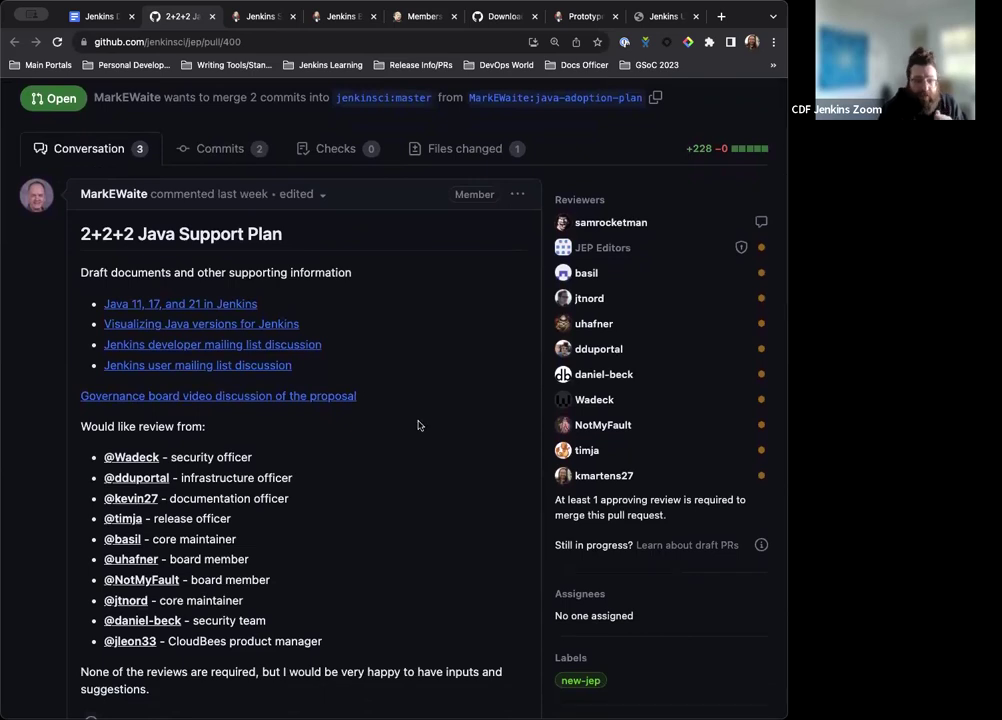
{"action": "scroll", "coordinate": [418, 425], "scroll_direction": "down", "scroll_amount": 1}
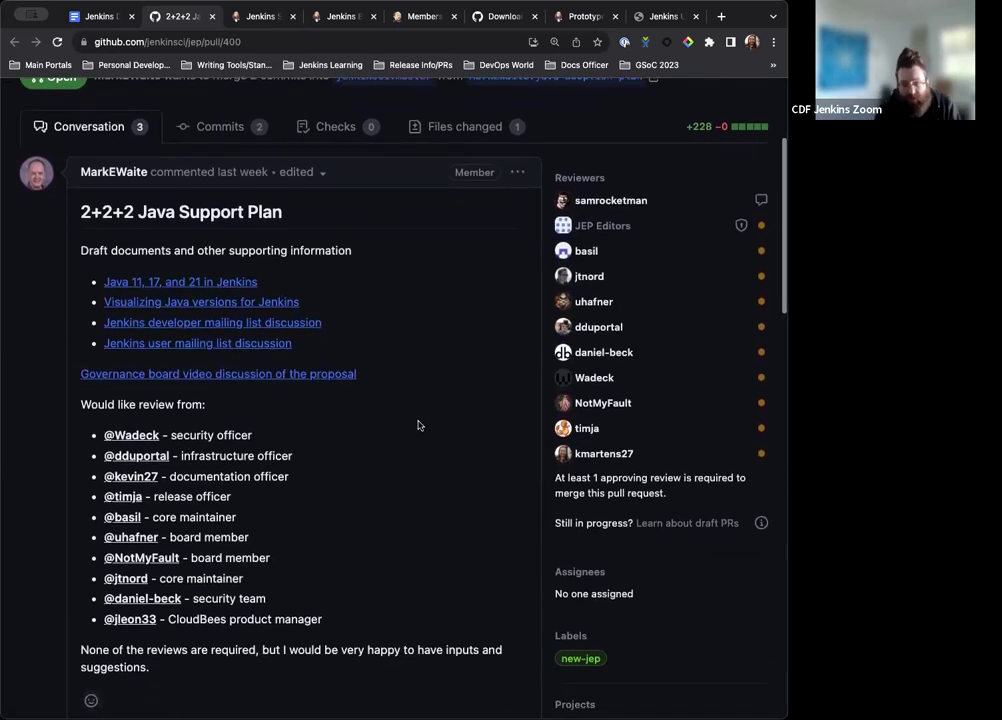
{"action": "scroll", "coordinate": [425, 402], "scroll_direction": "down", "scroll_amount": 1}
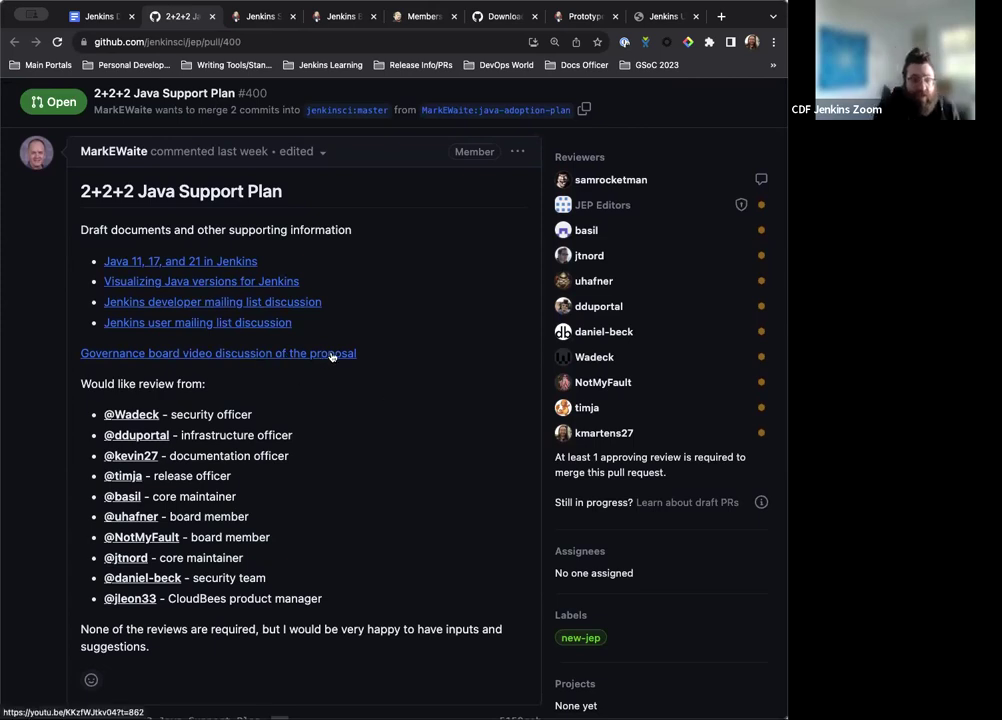
{"action": "scroll", "coordinate": [331, 353], "scroll_direction": "down", "scroll_amount": 1}
{"action": "scroll", "coordinate": [320, 418], "scroll_direction": "up", "scroll_amount": 5}
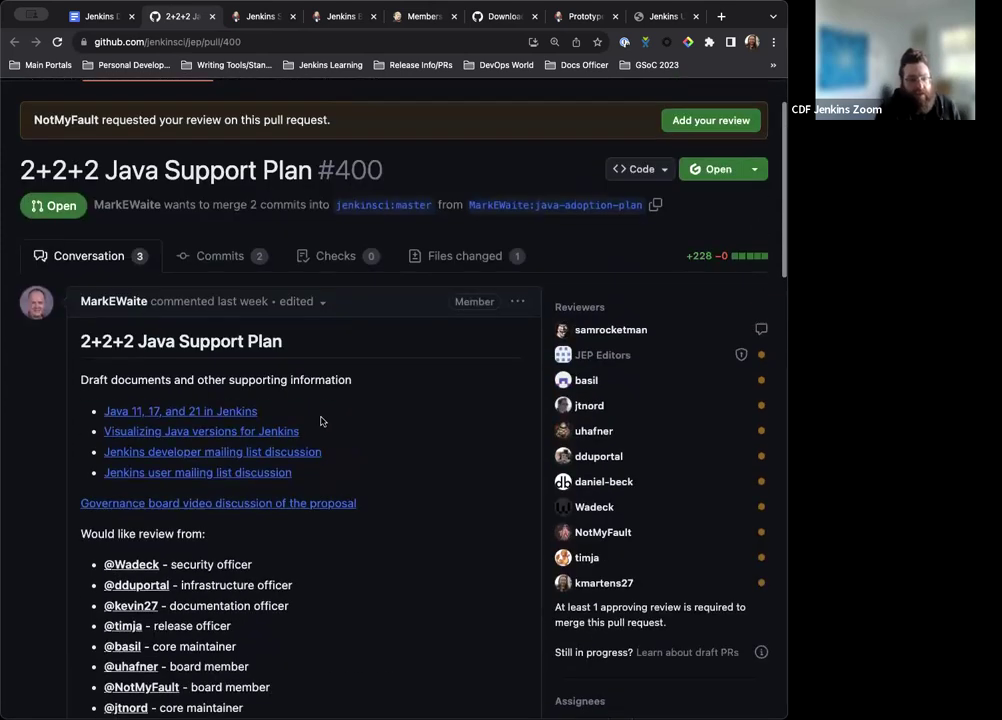
{"action": "scroll", "coordinate": [320, 420], "scroll_direction": "down", "scroll_amount": 10}
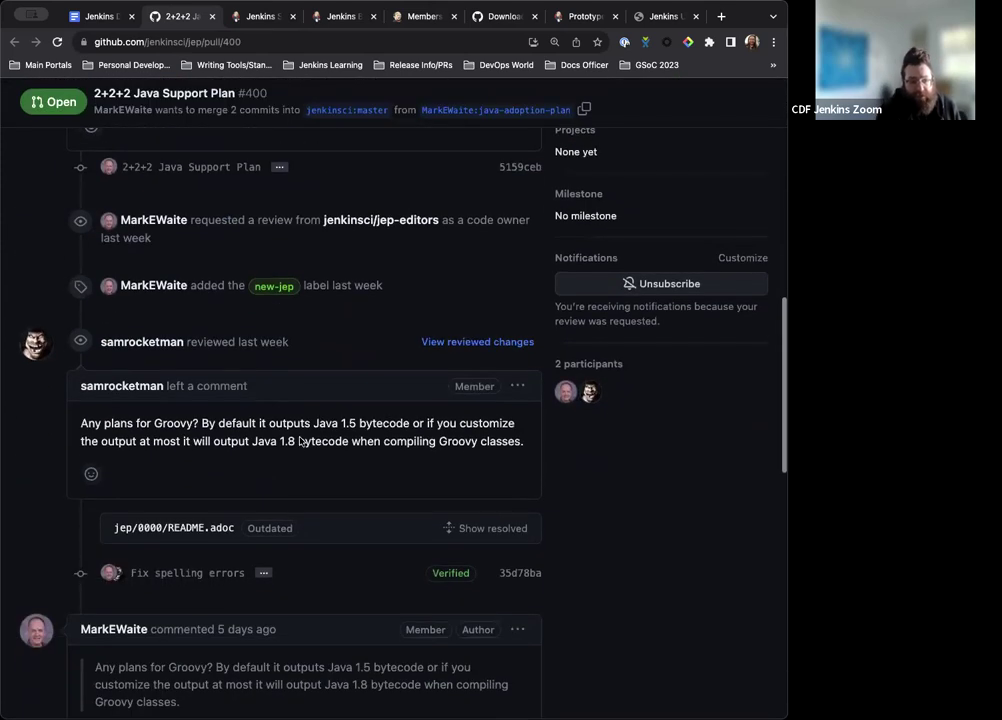
{"action": "scroll", "coordinate": [280, 455], "scroll_direction": "down", "scroll_amount": 1}
{"action": "scroll", "coordinate": [190, 405], "scroll_direction": "up", "scroll_amount": 5}
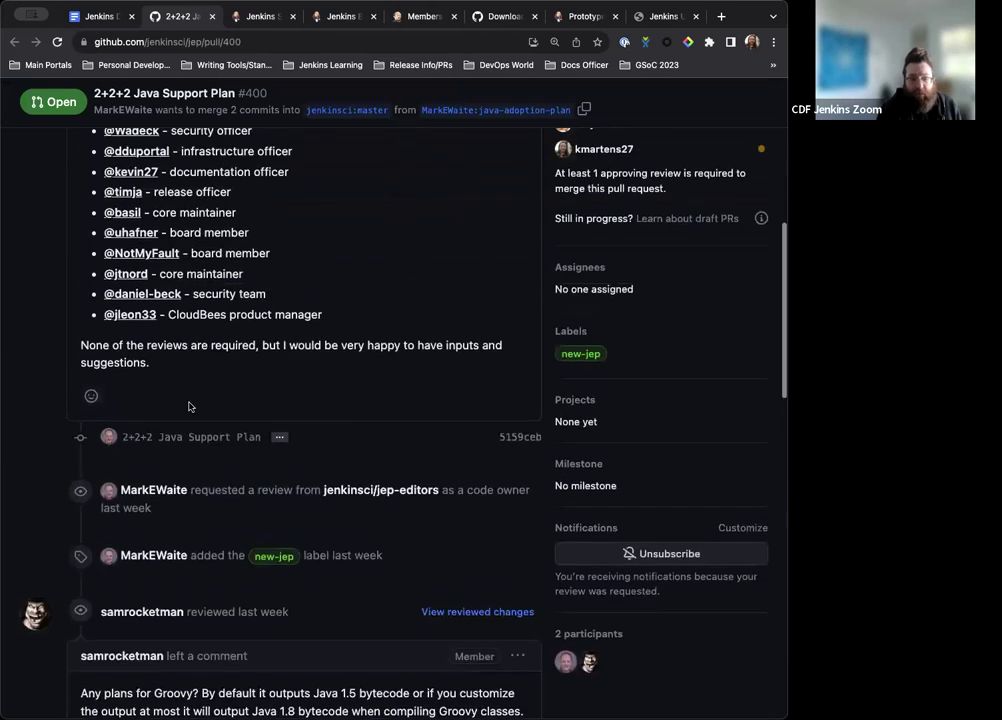
{"action": "scroll", "coordinate": [190, 405], "scroll_direction": "up", "scroll_amount": 5}
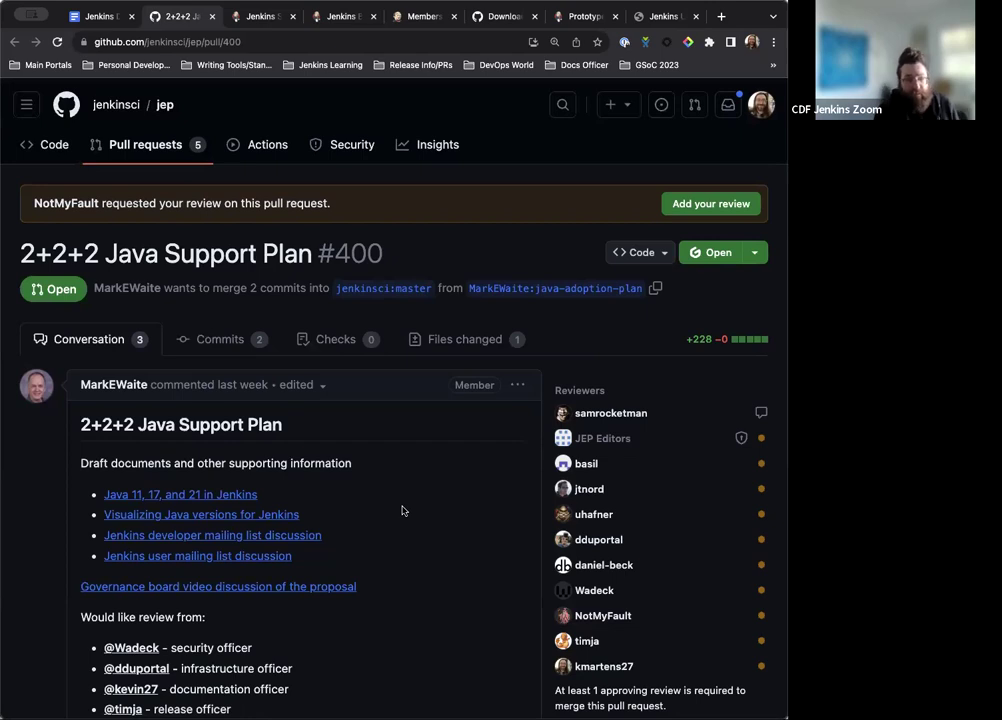
Reread the Java Support Plan description, covering the supporting document links, governance board video link and requested reviewers list
{"action": "scroll", "coordinate": [380, 505], "scroll_direction": "down", "scroll_amount": 3}
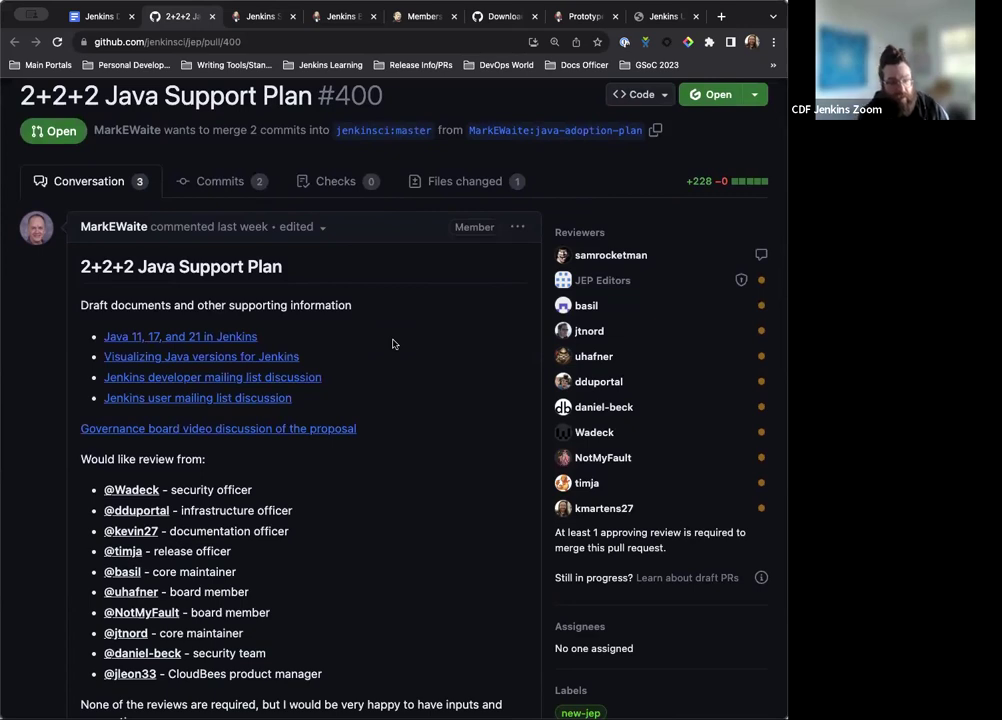
{"action": "scroll", "coordinate": [355, 387], "scroll_direction": "down", "scroll_amount": 2}
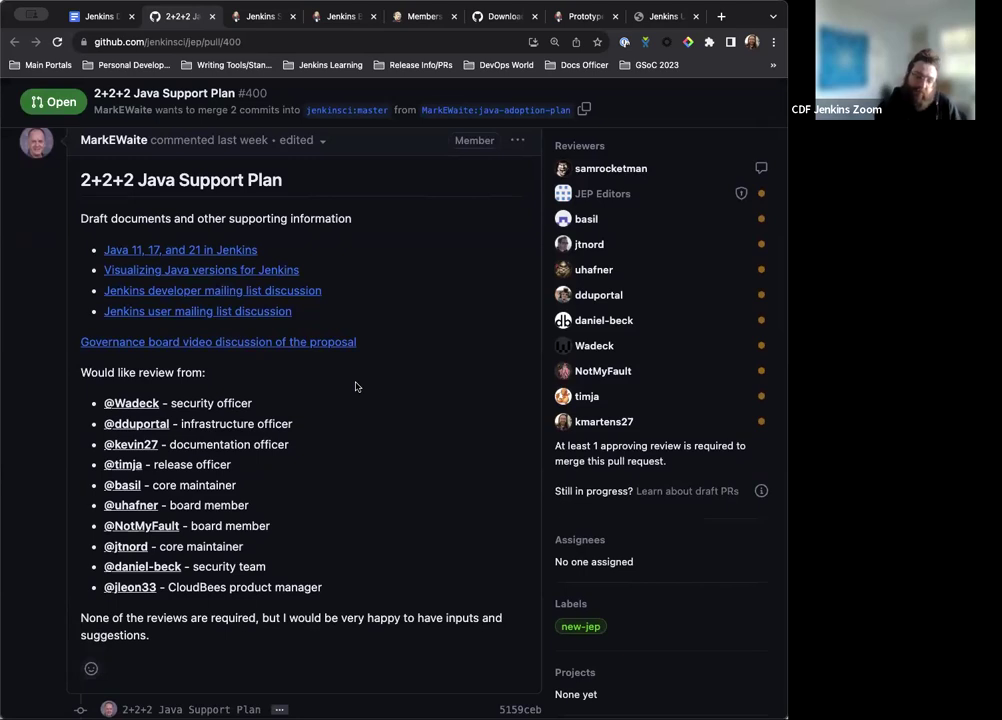
{"action": "scroll", "coordinate": [355, 387], "scroll_direction": "up", "scroll_amount": 4}
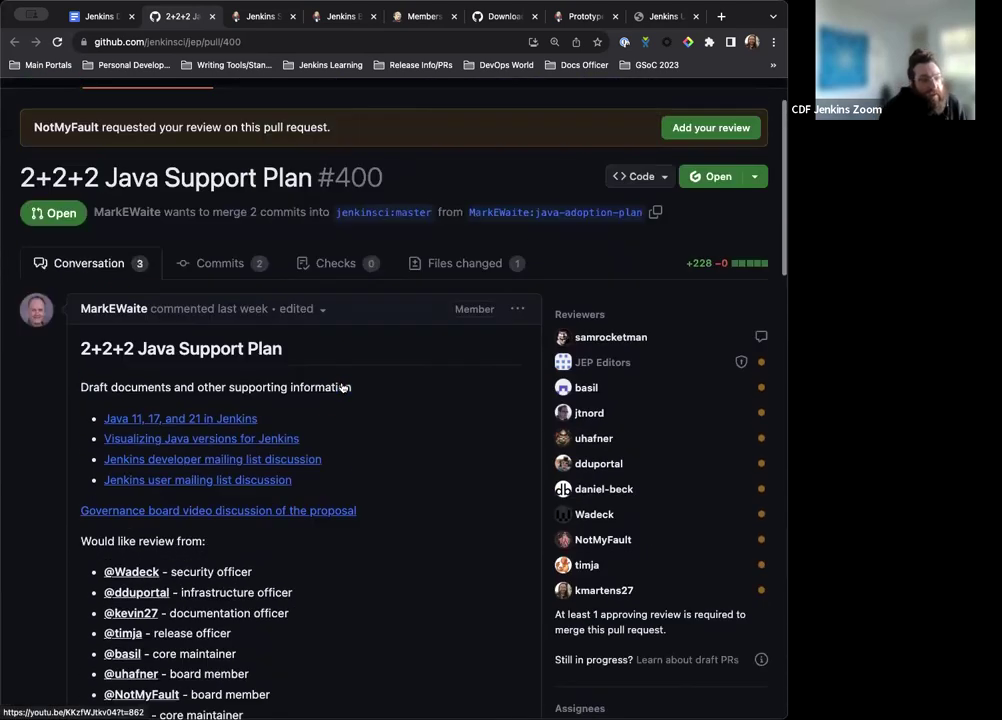
{"action": "scroll", "coordinate": [420, 430], "scroll_direction": "up", "scroll_amount": 1}
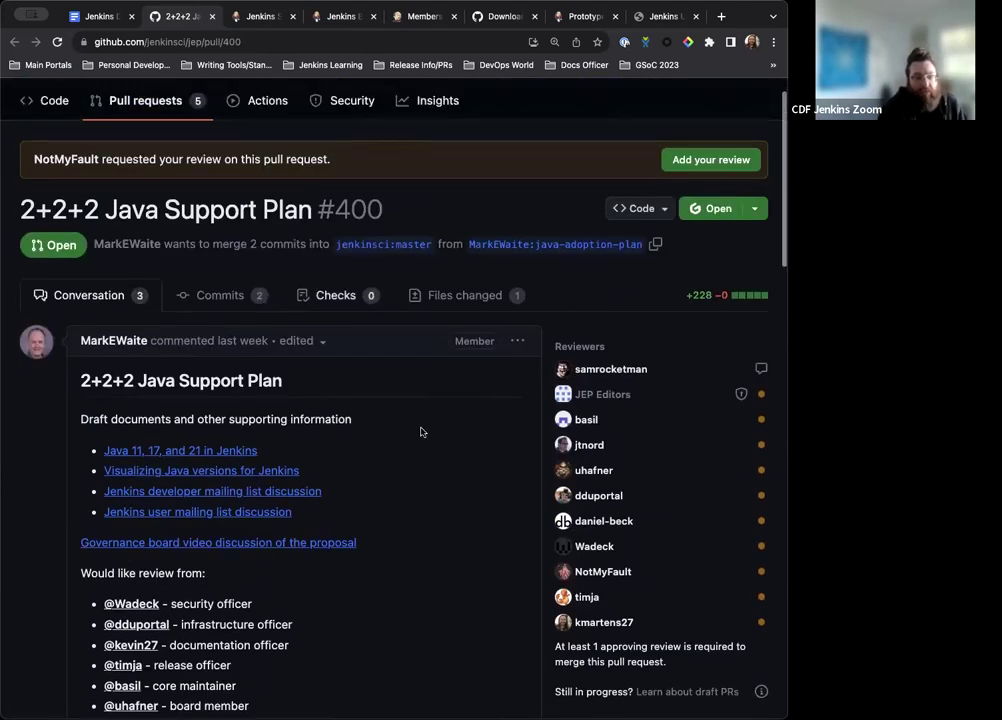
{"action": "scroll", "coordinate": [421, 432], "scroll_direction": "down", "scroll_amount": 2}
{"action": "scroll", "coordinate": [245, 397], "scroll_direction": "down", "scroll_amount": 1}
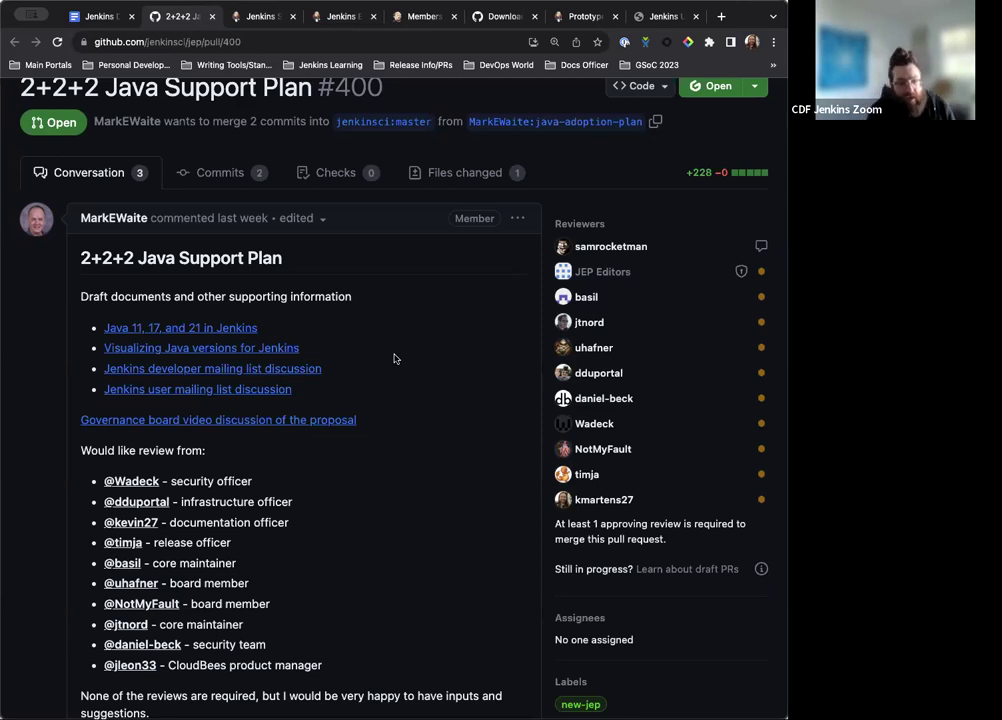
{"action": "scroll", "coordinate": [396, 360], "scroll_direction": "down", "scroll_amount": 1}
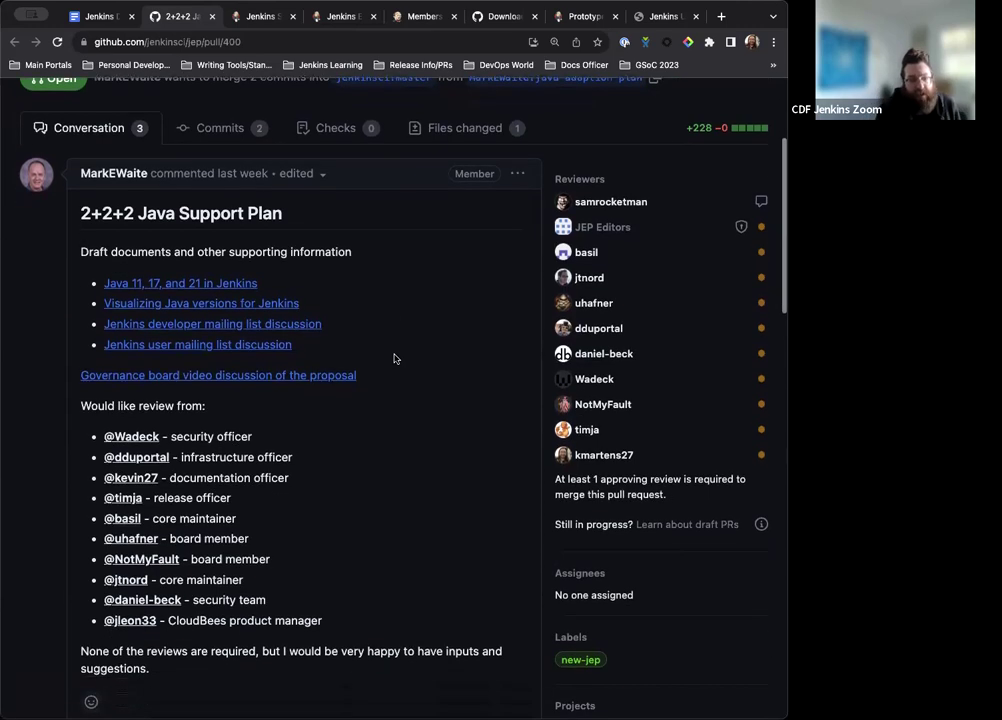
{"action": "scroll", "coordinate": [399, 363], "scroll_direction": "down", "scroll_amount": 1}
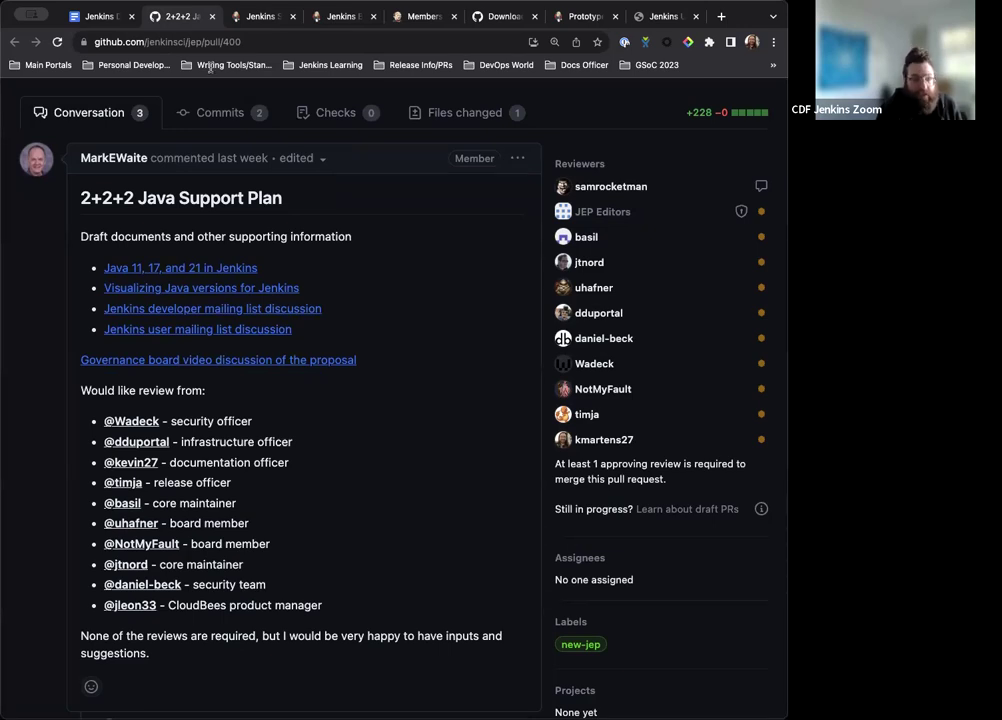
Return to the meeting notes and open the jenkins.io pull request 6755 linked under the Updatecli discussion
{"action": "left_click", "coordinate": [101, 18]}
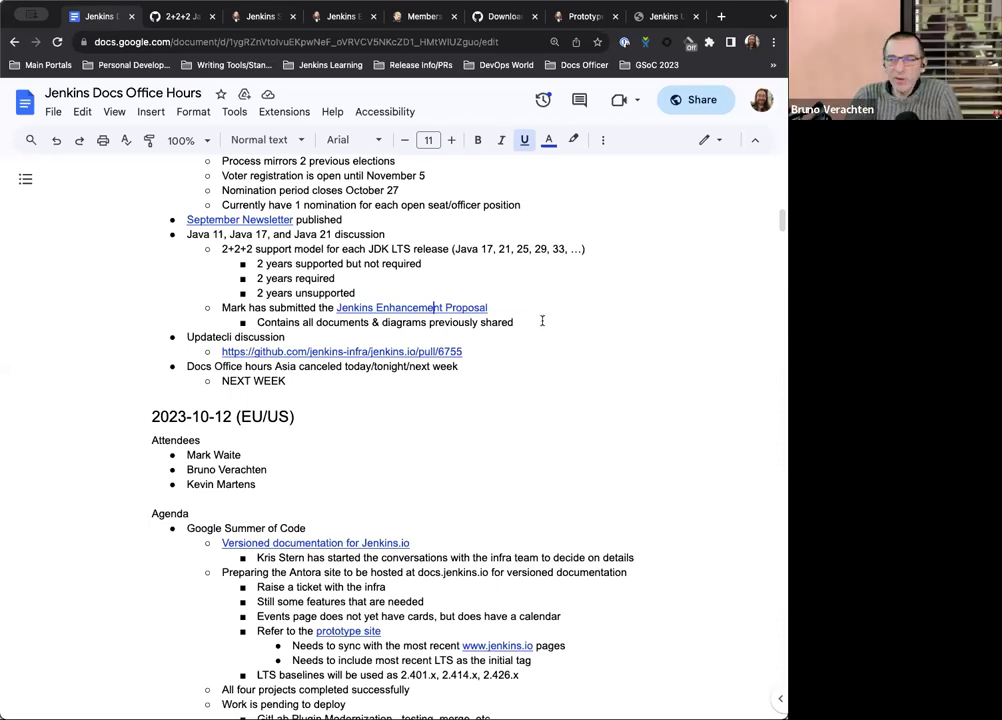
{"action": "scroll", "coordinate": [533, 300], "scroll_direction": "up", "scroll_amount": 1}
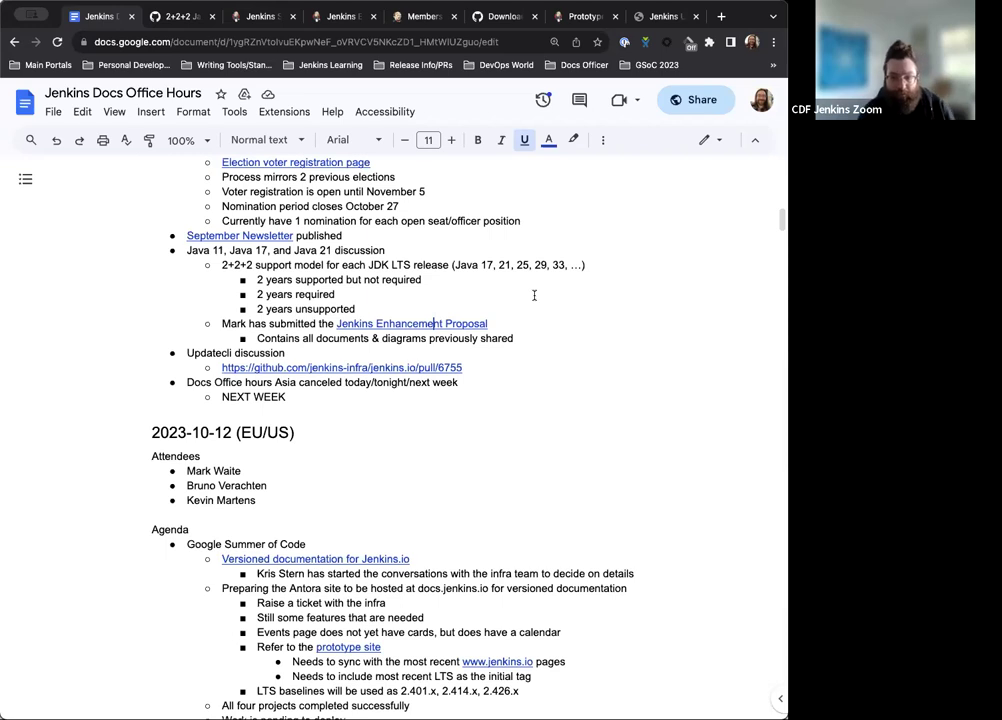
{"action": "scroll", "coordinate": [552, 298], "scroll_direction": "down", "scroll_amount": 1}
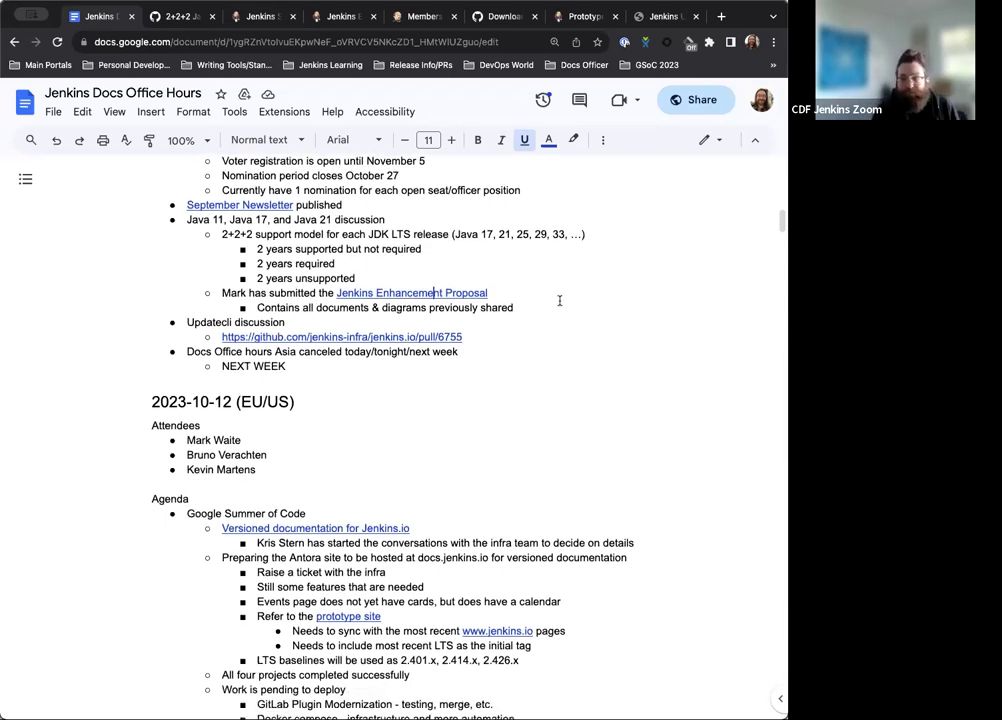
{"action": "scroll", "coordinate": [559, 300], "scroll_direction": "down", "scroll_amount": 1}
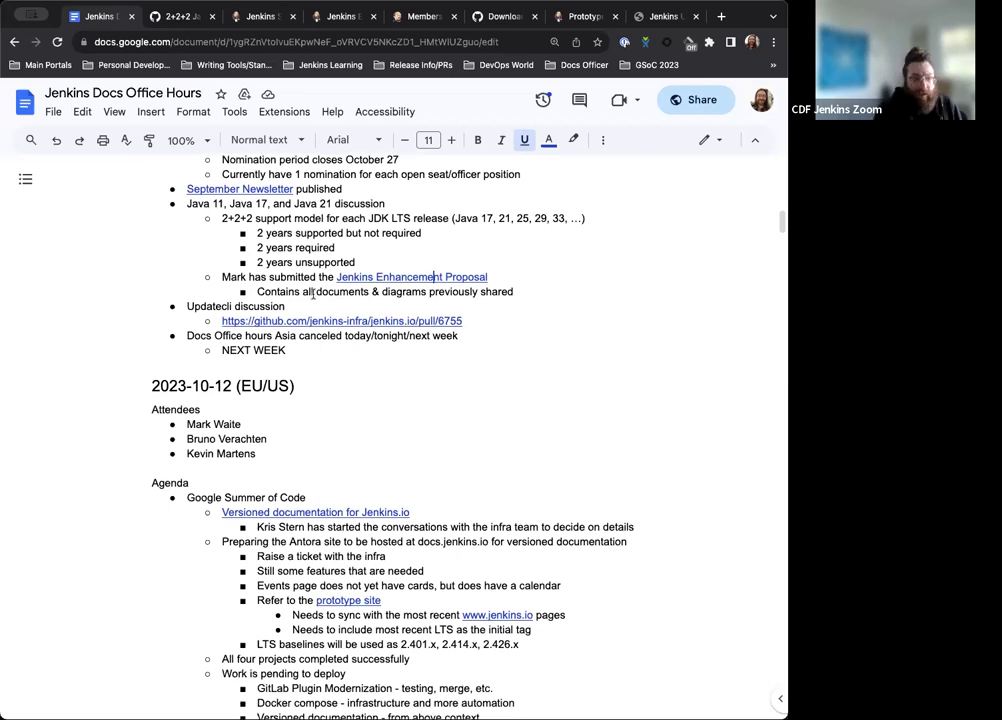
{"action": "scroll", "coordinate": [312, 293], "scroll_direction": "down", "scroll_amount": 1}
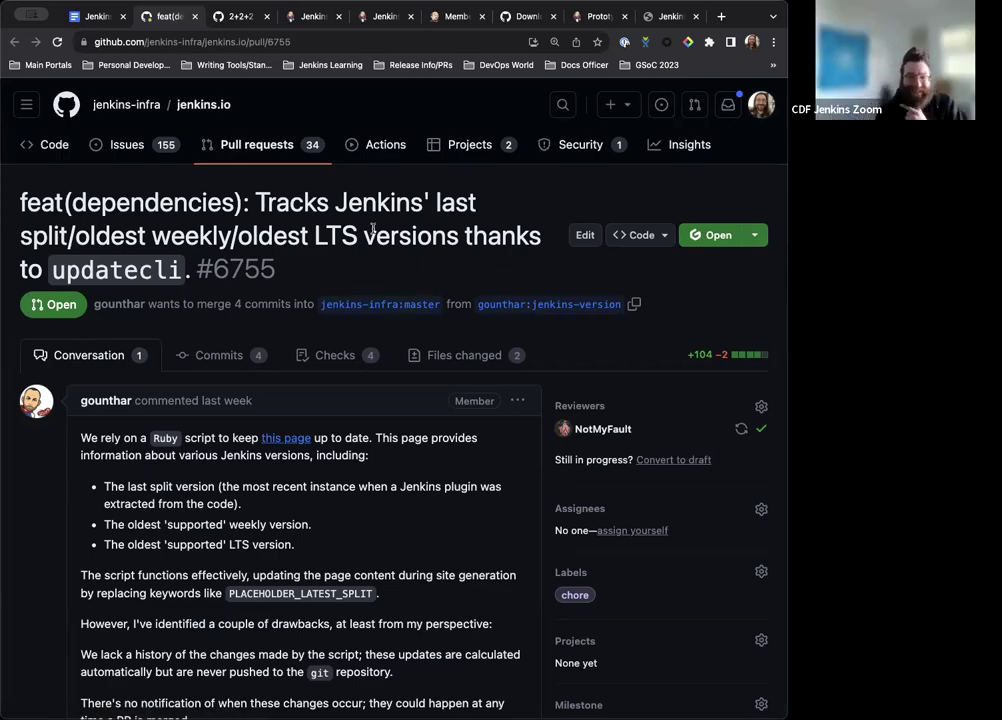
Look through the updatecli version-tracking pull request from its description through the commits, approving review and checks
{"action": "scroll", "coordinate": [372, 230], "scroll_direction": "down", "scroll_amount": 2}
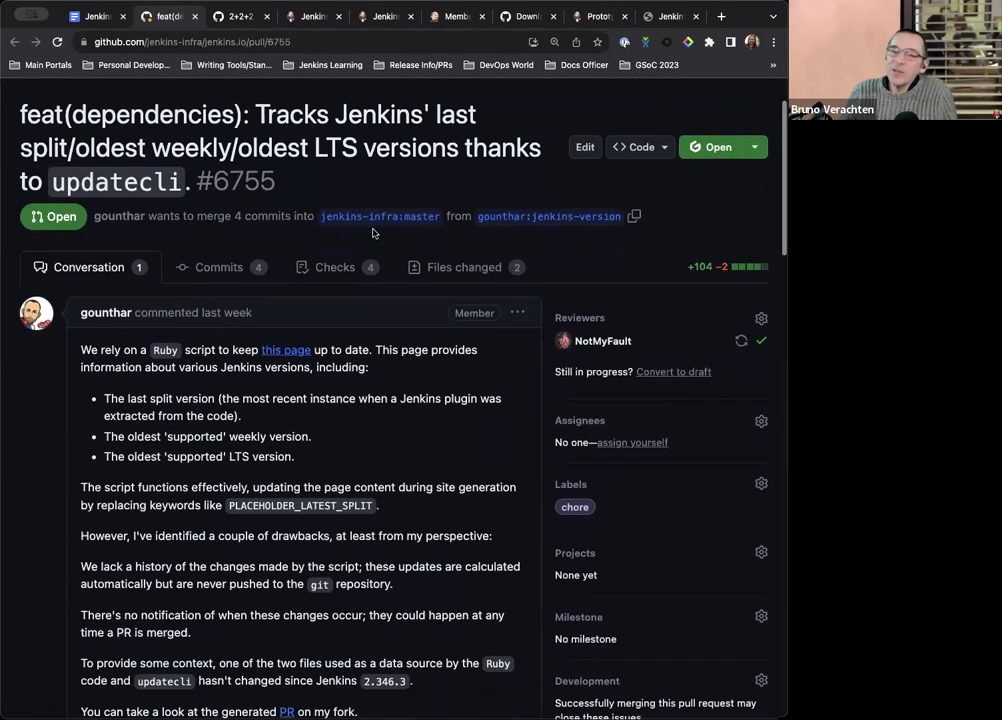
{"action": "scroll", "coordinate": [385, 413], "scroll_direction": "down", "scroll_amount": 10}
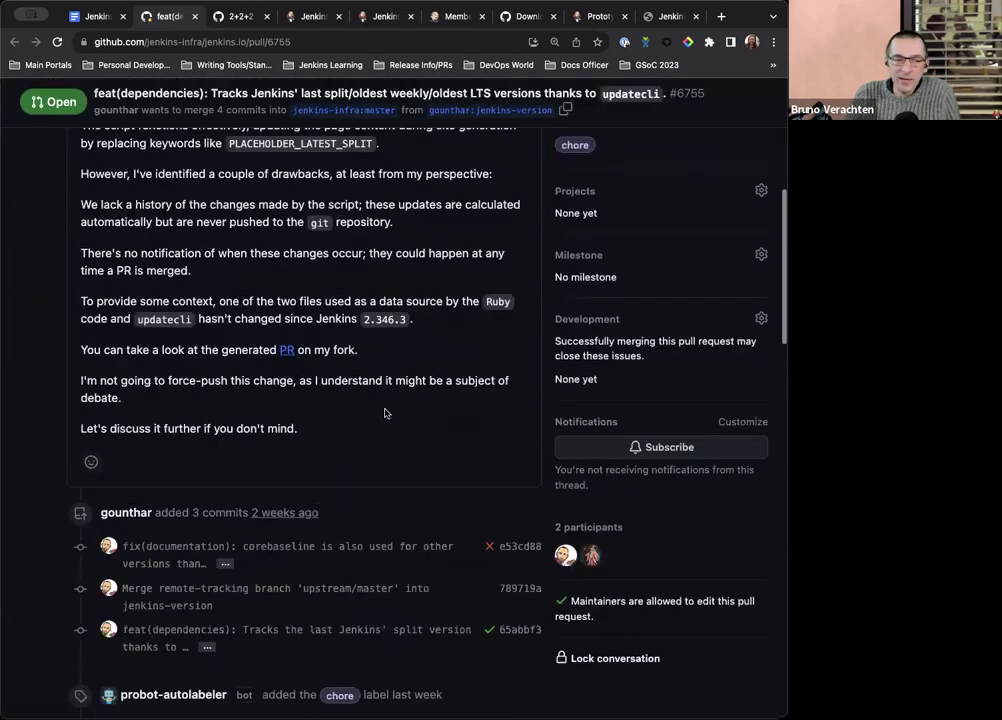
{"action": "scroll", "coordinate": [385, 413], "scroll_direction": "down", "scroll_amount": 2}
{"action": "scroll", "coordinate": [385, 413], "scroll_direction": "up", "scroll_amount": 4}
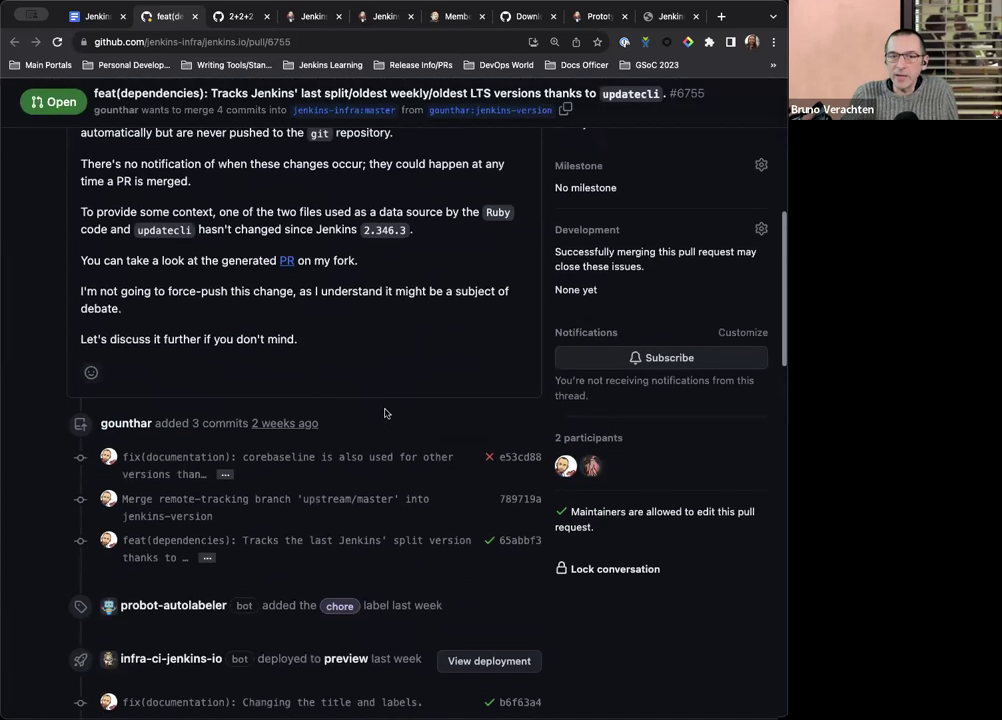
{"action": "scroll", "coordinate": [385, 413], "scroll_direction": "up", "scroll_amount": 3}
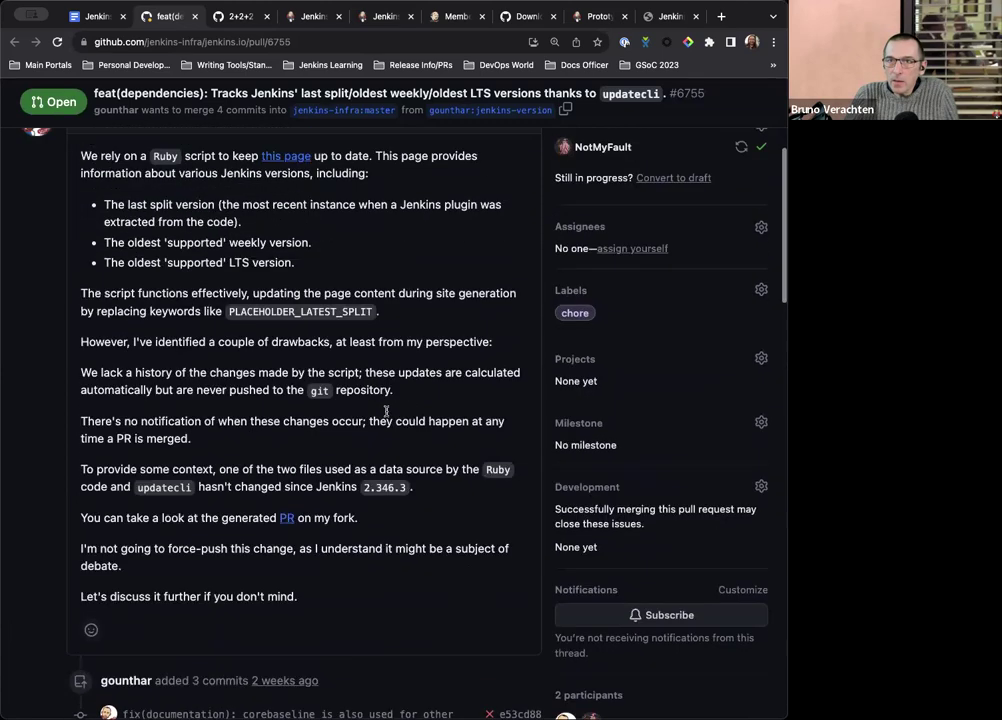
{"action": "scroll", "coordinate": [386, 410], "scroll_direction": "up", "scroll_amount": 1}
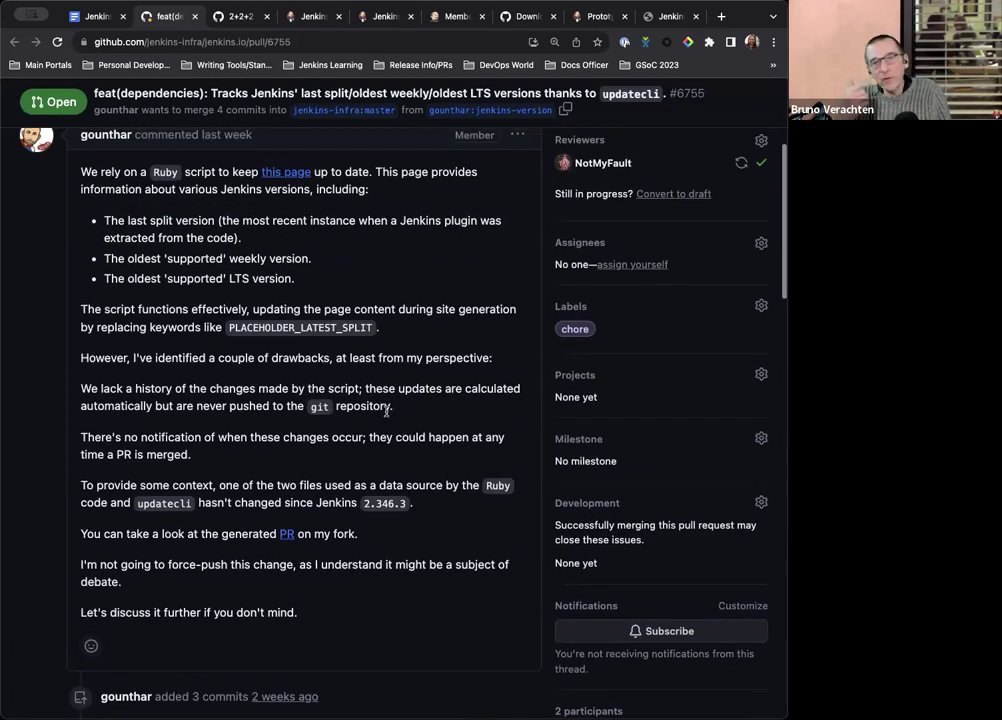
{"action": "scroll", "coordinate": [323, 336], "scroll_direction": "up", "scroll_amount": 1}
{"action": "scroll", "coordinate": [323, 336], "scroll_direction": "down", "scroll_amount": 10}
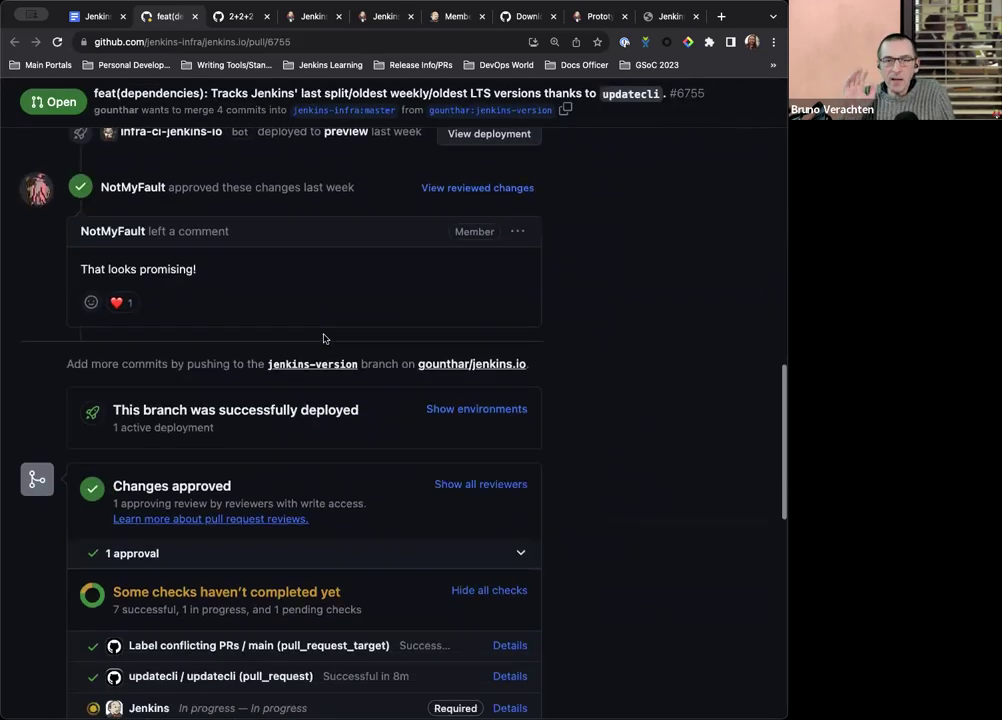
{"action": "scroll", "coordinate": [323, 338], "scroll_direction": "up", "scroll_amount": 5}
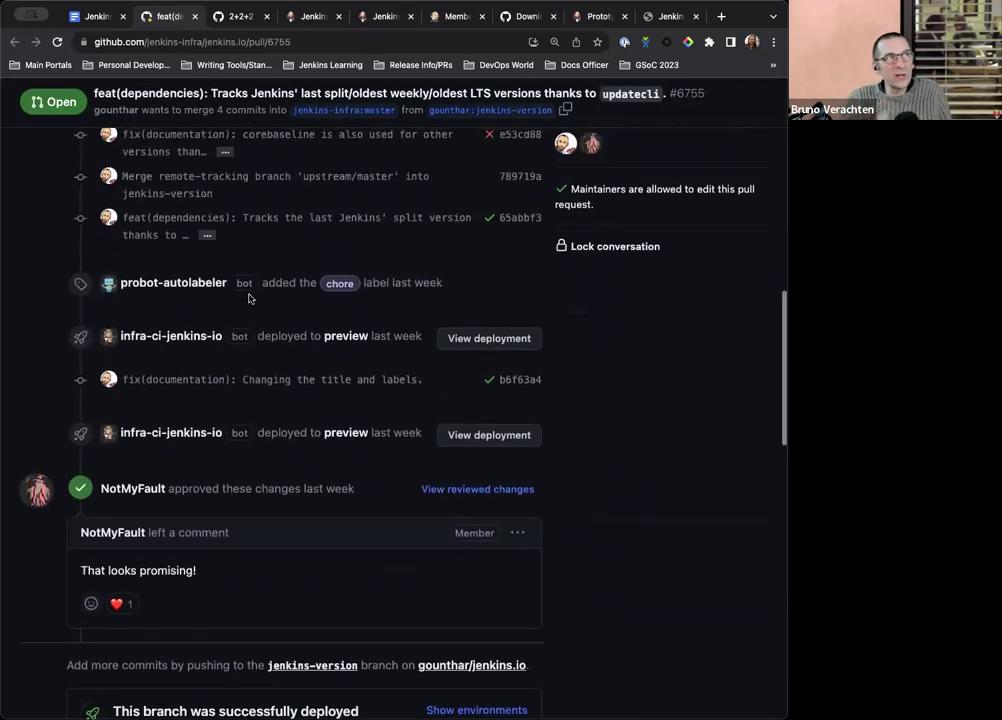
{"action": "scroll", "coordinate": [250, 295], "scroll_direction": "up", "scroll_amount": 10}
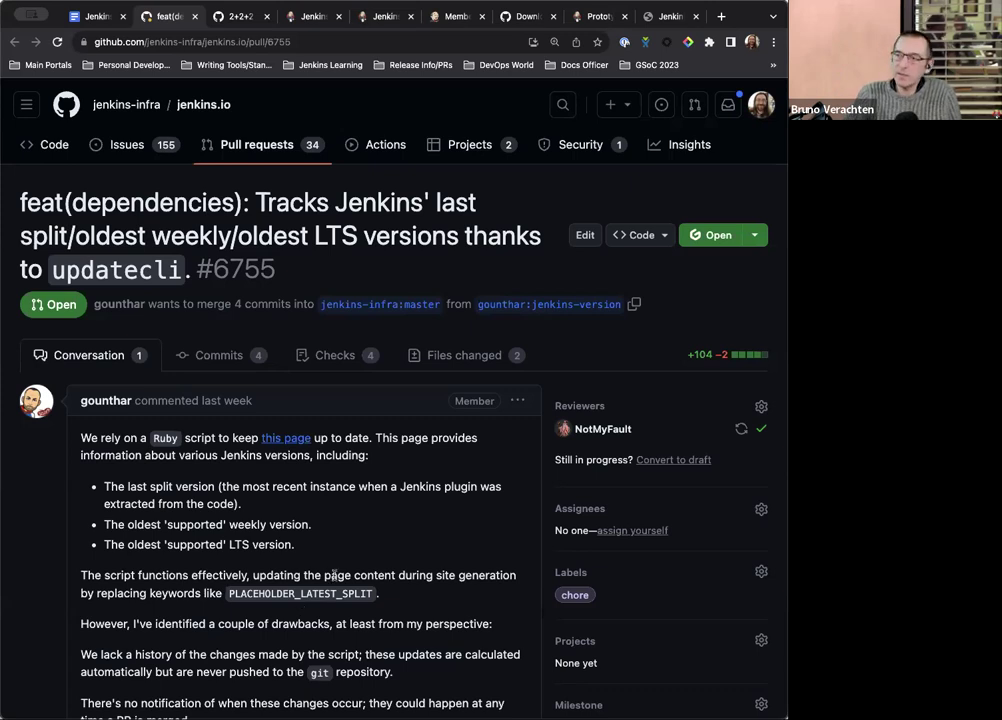
Read the updatecli pull request description in detail, covering the Ruby script, its drawbacks and the closing request for discussion
{"action": "scroll", "coordinate": [318, 592], "scroll_direction": "down", "scroll_amount": 3}
{"action": "scroll", "coordinate": [334, 578], "scroll_direction": "down", "scroll_amount": 2}
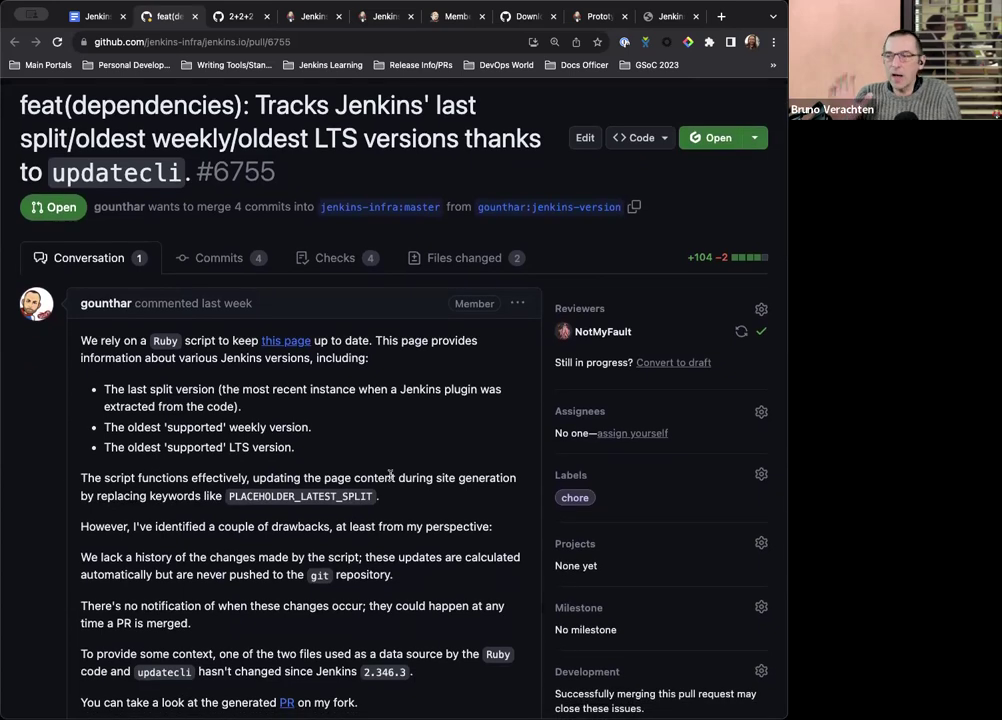
{"action": "scroll", "coordinate": [390, 476], "scroll_direction": "down", "scroll_amount": 4}
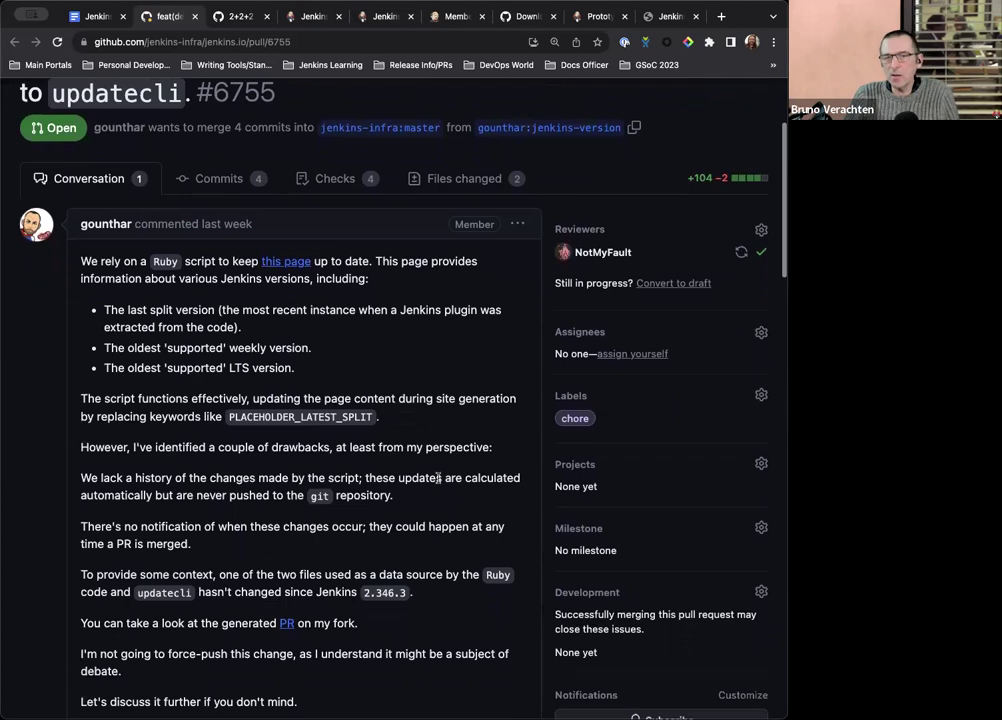
{"action": "scroll", "coordinate": [436, 480], "scroll_direction": "down", "scroll_amount": 1}
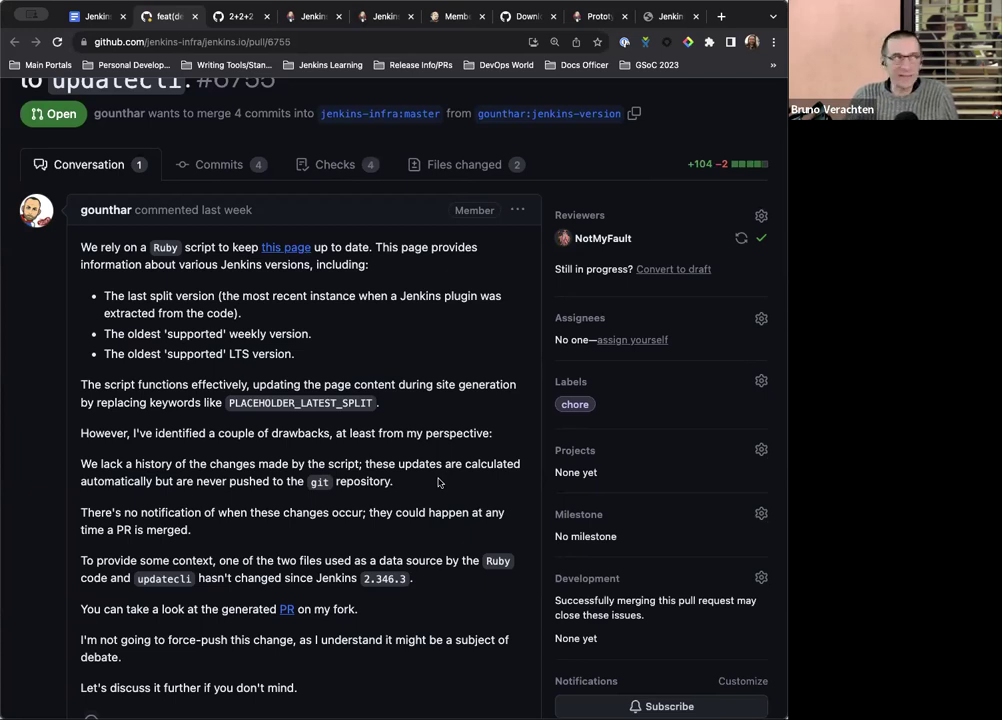
{"action": "scroll", "coordinate": [437, 483], "scroll_direction": "down", "scroll_amount": 3}
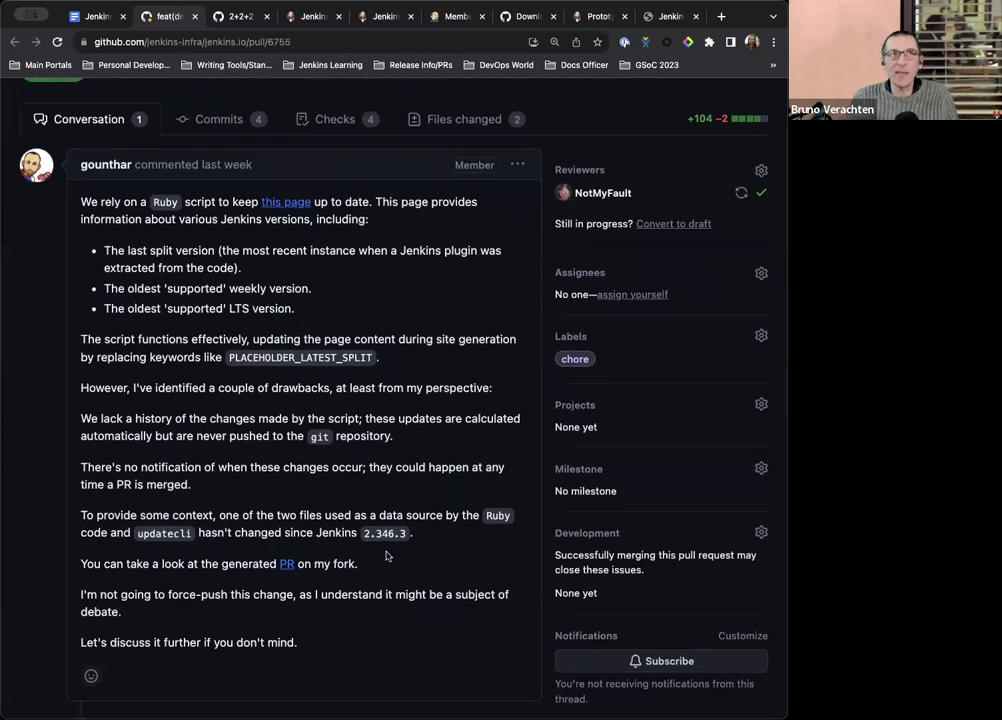
{"action": "scroll", "coordinate": [386, 555], "scroll_direction": "down", "scroll_amount": 1}
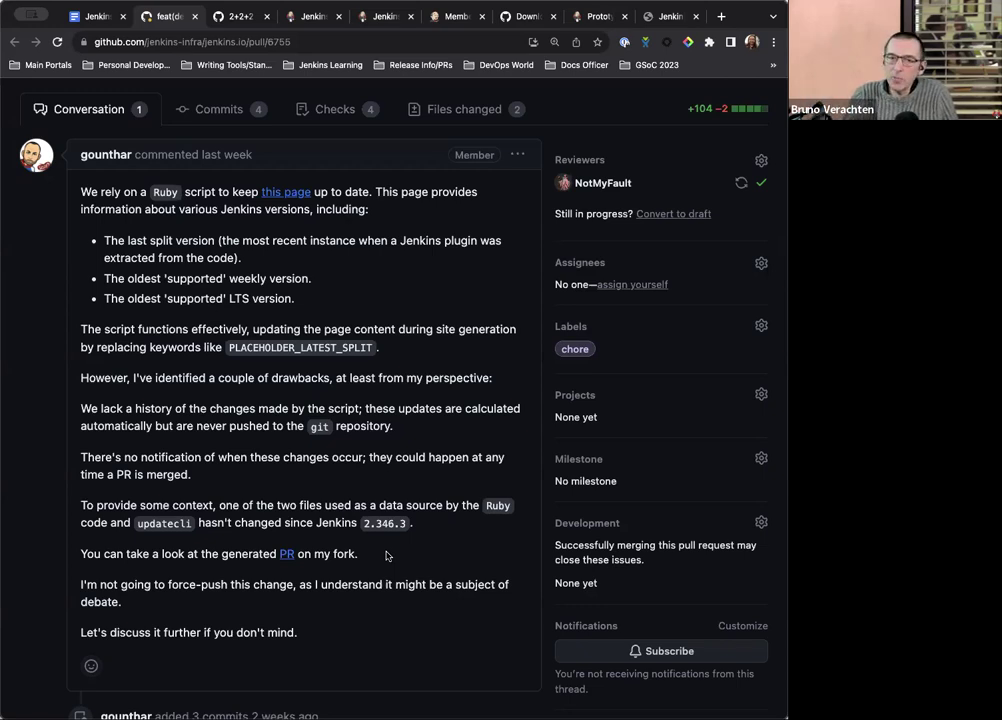
{"action": "scroll", "coordinate": [387, 556], "scroll_direction": "down", "scroll_amount": 5}
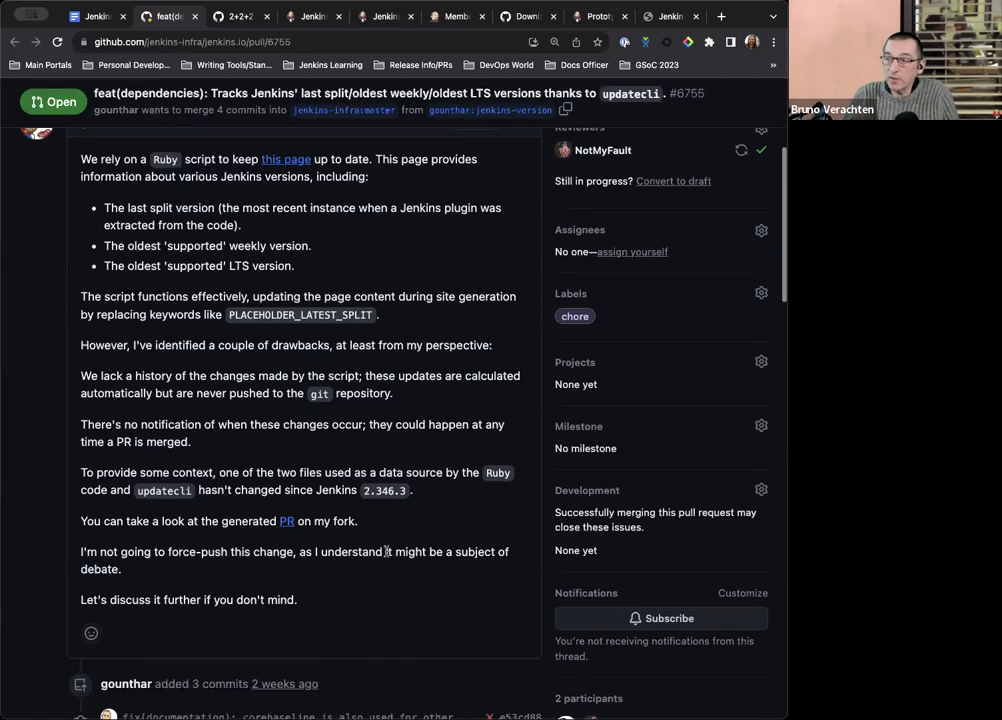
{"action": "scroll", "coordinate": [365, 449], "scroll_direction": "up", "scroll_amount": 5}
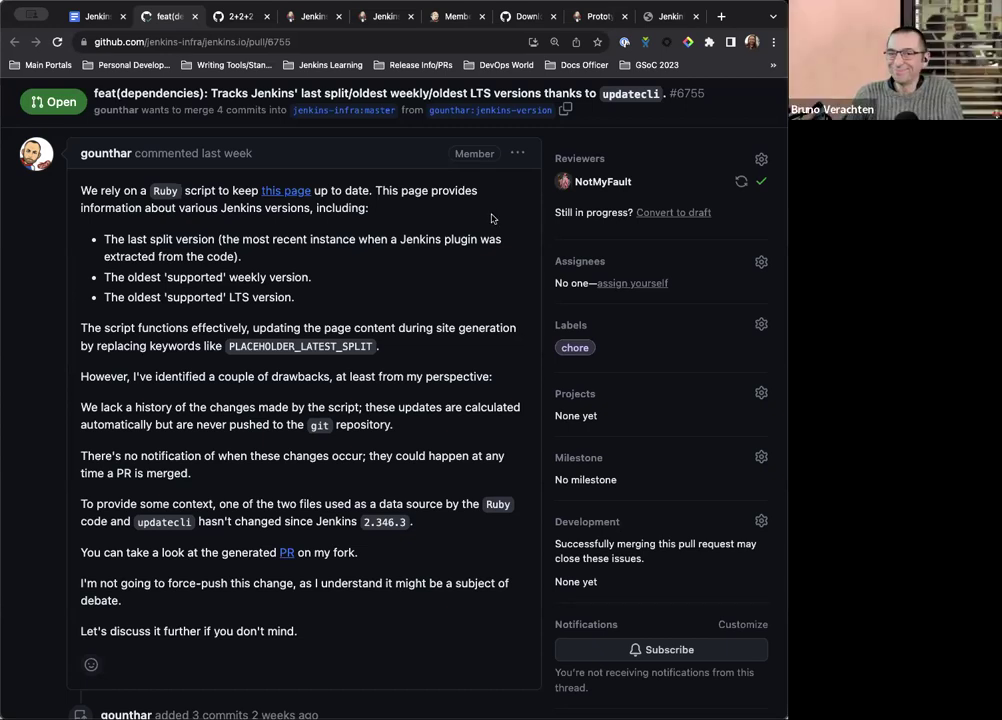
Go back over the updatecli pull request description, from its closing discussion request up to the pull request title
{"action": "scroll", "coordinate": [371, 390], "scroll_direction": "down", "scroll_amount": 3}
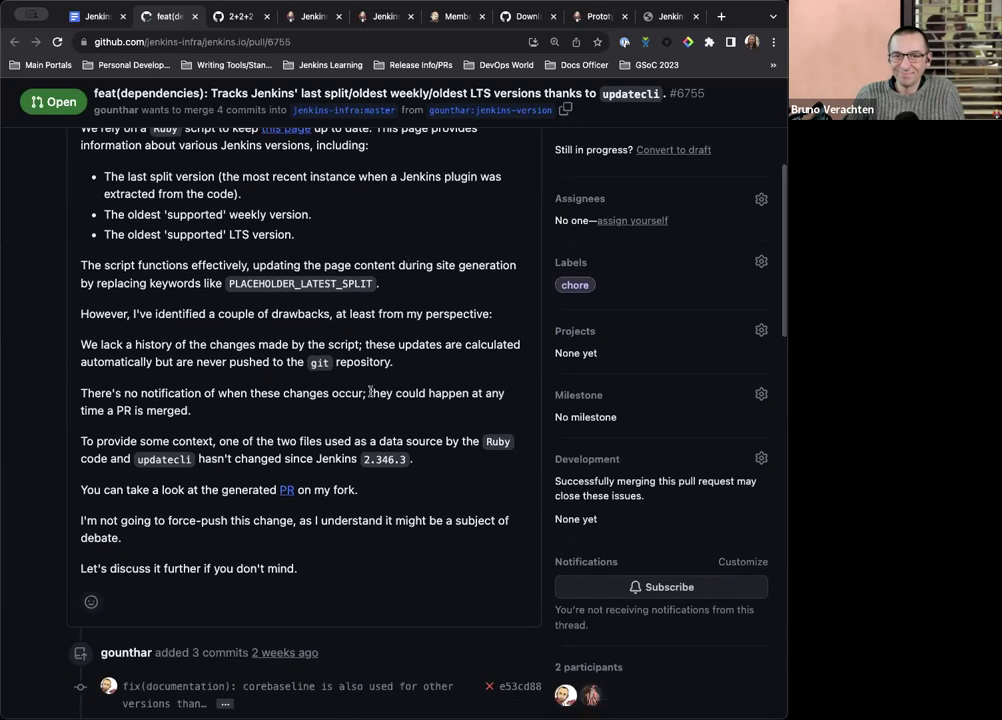
{"action": "scroll", "coordinate": [371, 393], "scroll_direction": "up", "scroll_amount": 4}
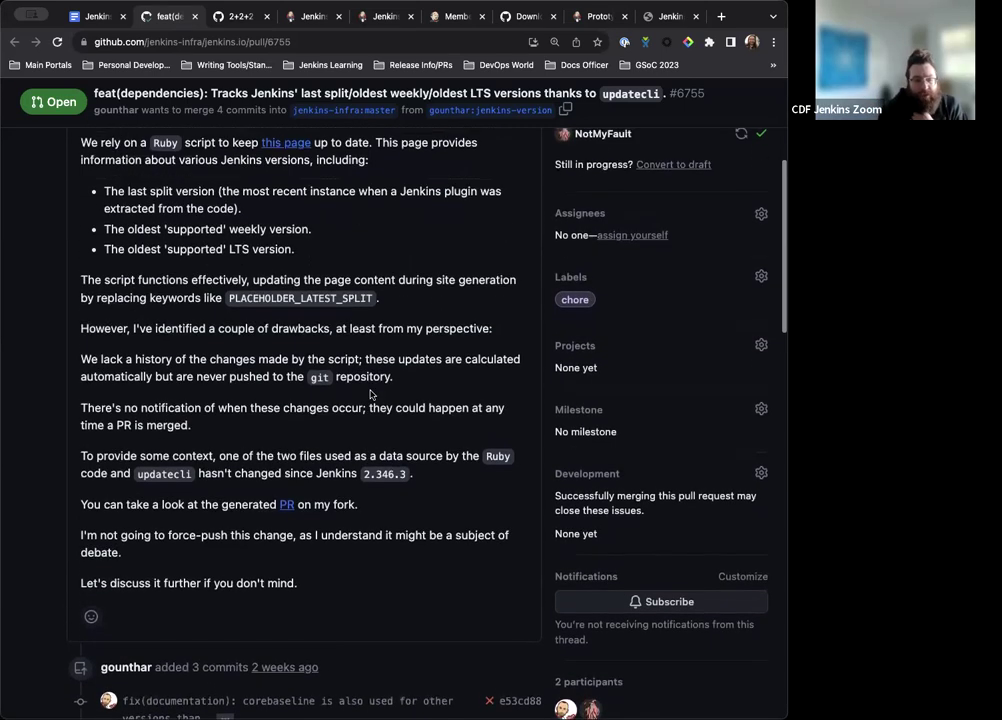
{"action": "scroll", "coordinate": [330, 440], "scroll_direction": "down", "scroll_amount": 1}
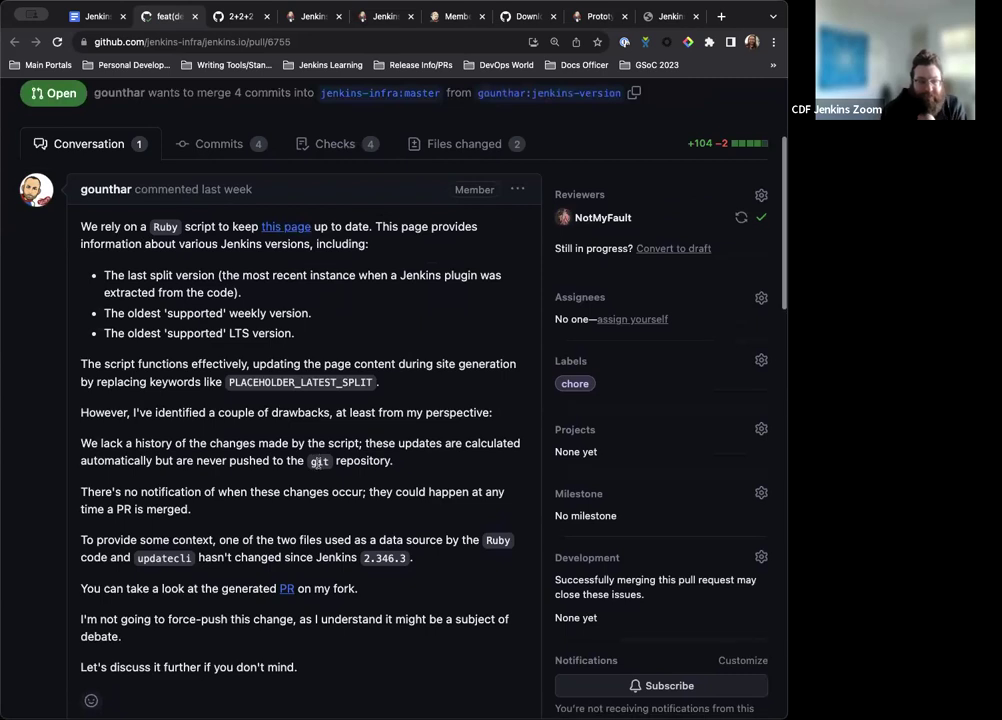
{"action": "scroll", "coordinate": [318, 461], "scroll_direction": "down", "scroll_amount": 1}
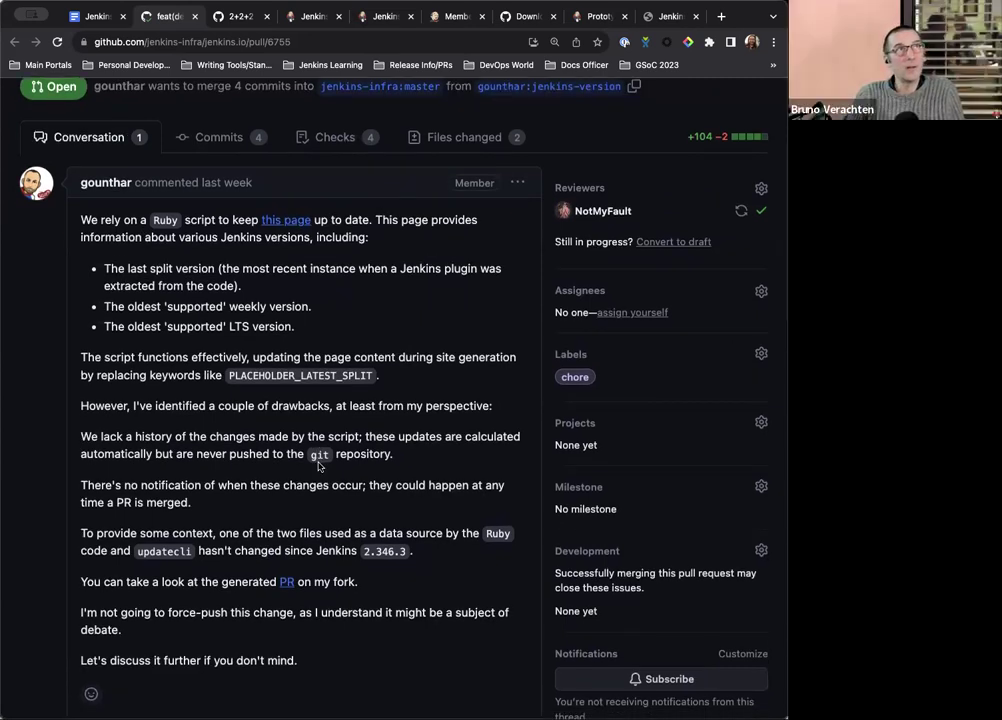
{"action": "scroll", "coordinate": [320, 466], "scroll_direction": "up", "scroll_amount": 3}
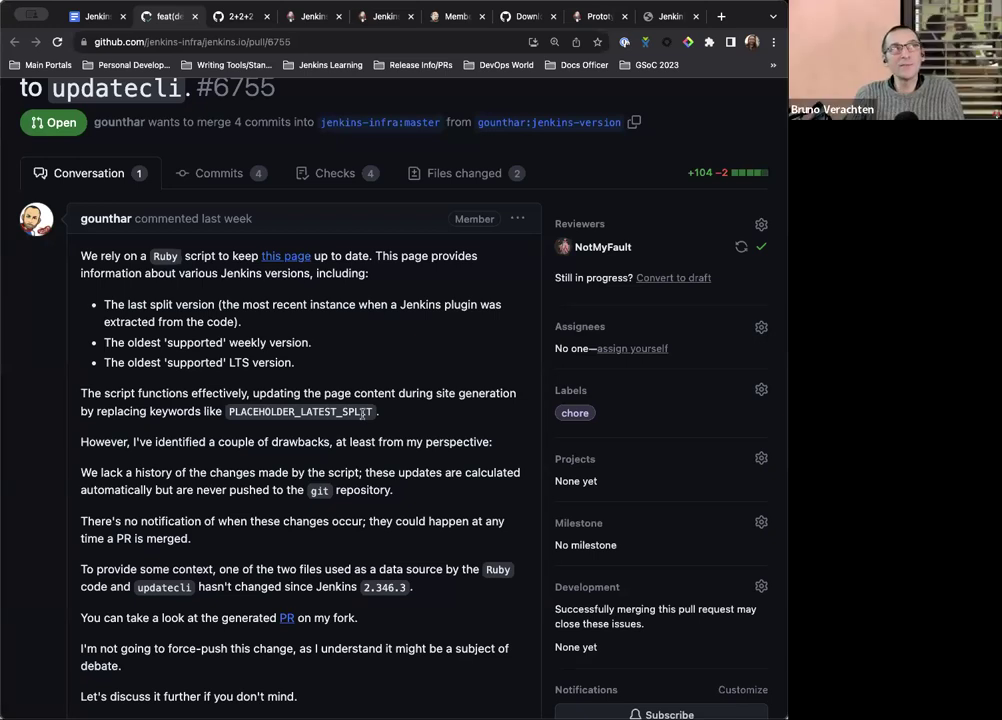
{"action": "scroll", "coordinate": [363, 413], "scroll_direction": "up", "scroll_amount": 3}
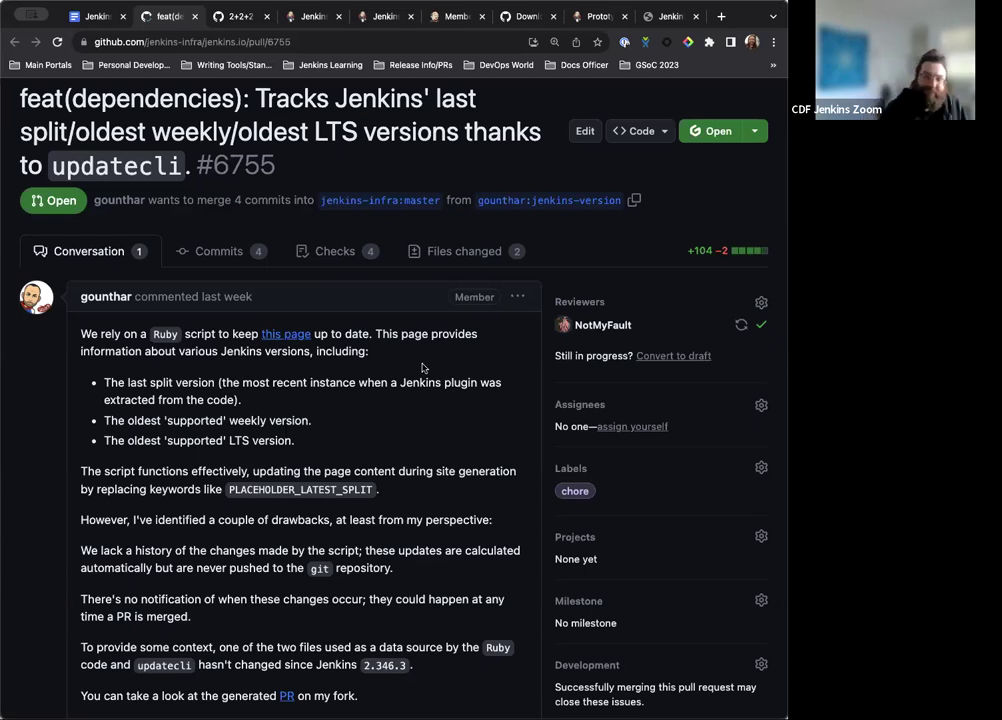
Return to the Jenkins Docs Office Hours notes and review the 2023-10-19 agenda from the Updatecli discussion back up to the date heading
{"action": "left_click", "coordinate": [96, 17]}
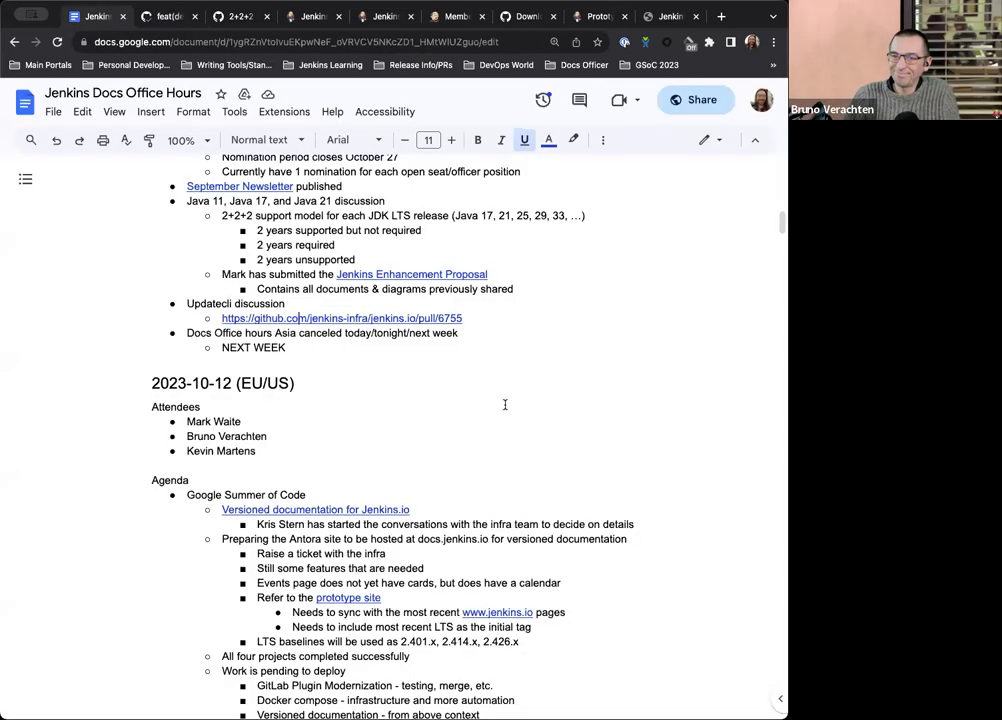
{"action": "scroll", "coordinate": [575, 329], "scroll_direction": "up", "scroll_amount": 1}
{"action": "scroll", "coordinate": [534, 366], "scroll_direction": "up", "scroll_amount": 1}
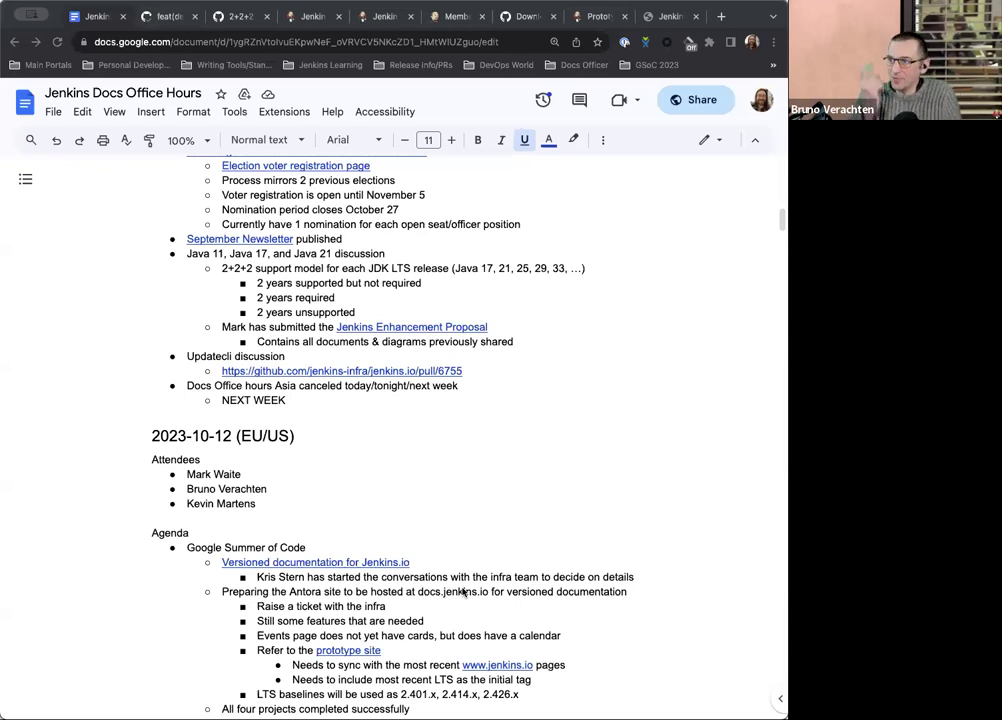
{"action": "scroll", "coordinate": [443, 476], "scroll_direction": "up", "scroll_amount": 3}
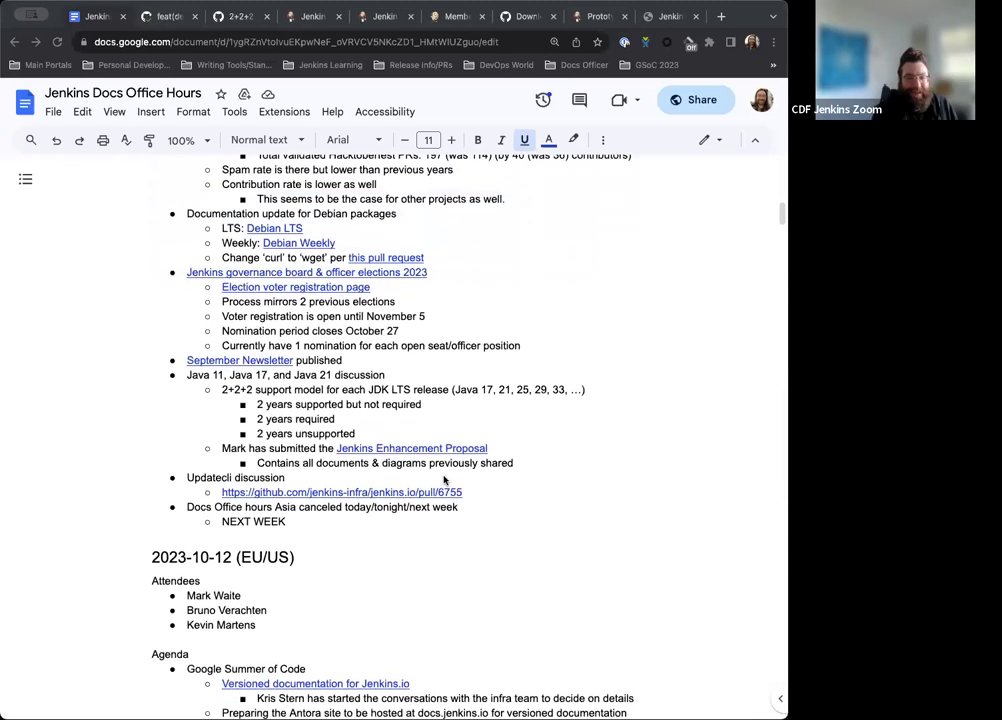
{"action": "scroll", "coordinate": [452, 508], "scroll_direction": "up", "scroll_amount": 10}
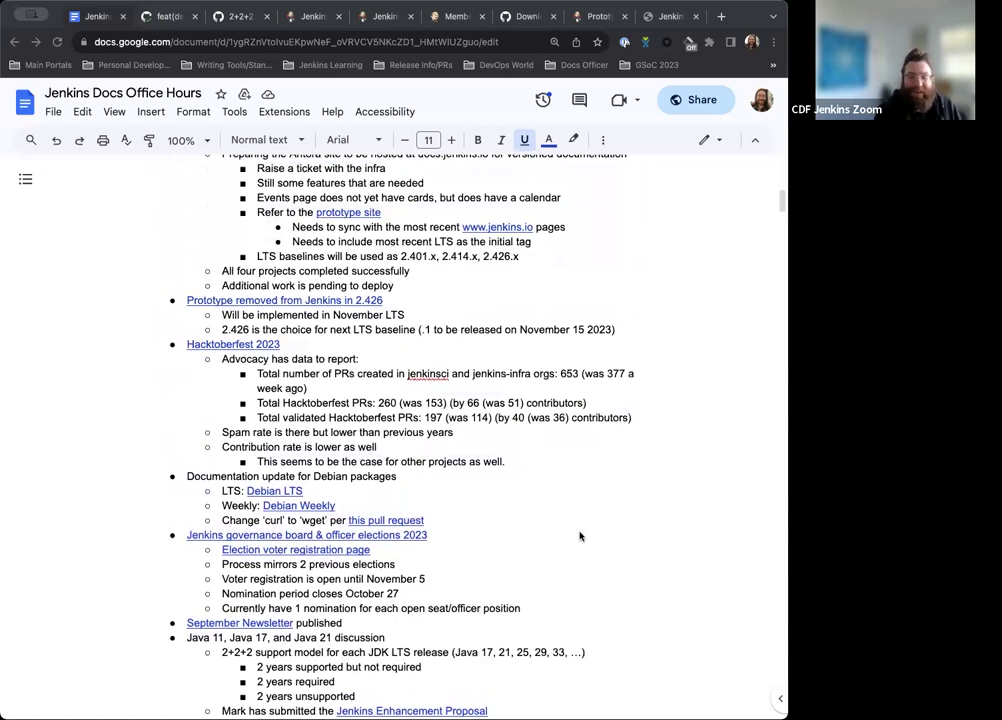
{"action": "scroll", "coordinate": [579, 536], "scroll_direction": "up", "scroll_amount": 1}
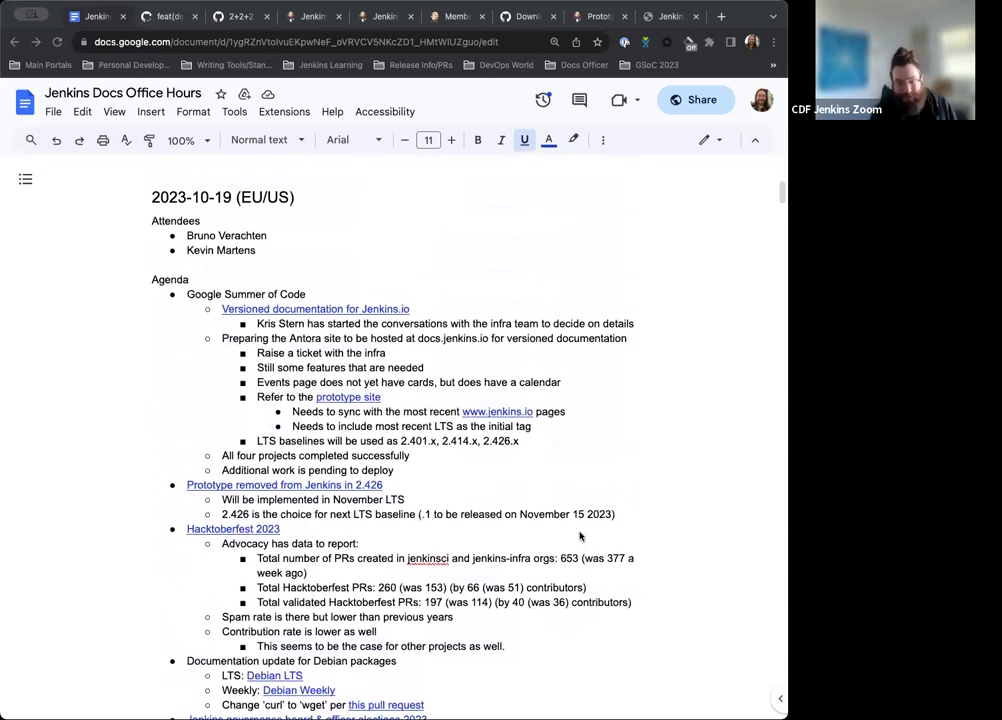